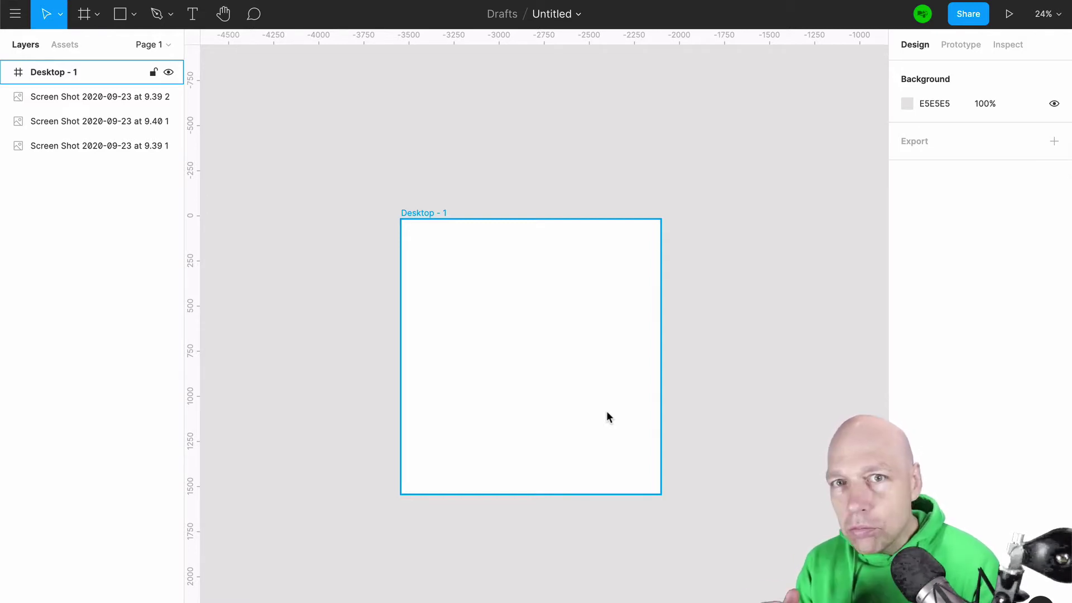
# Step: Add a layout grid to the Desktop - 1 frame
pyautogui.click(420, 213)
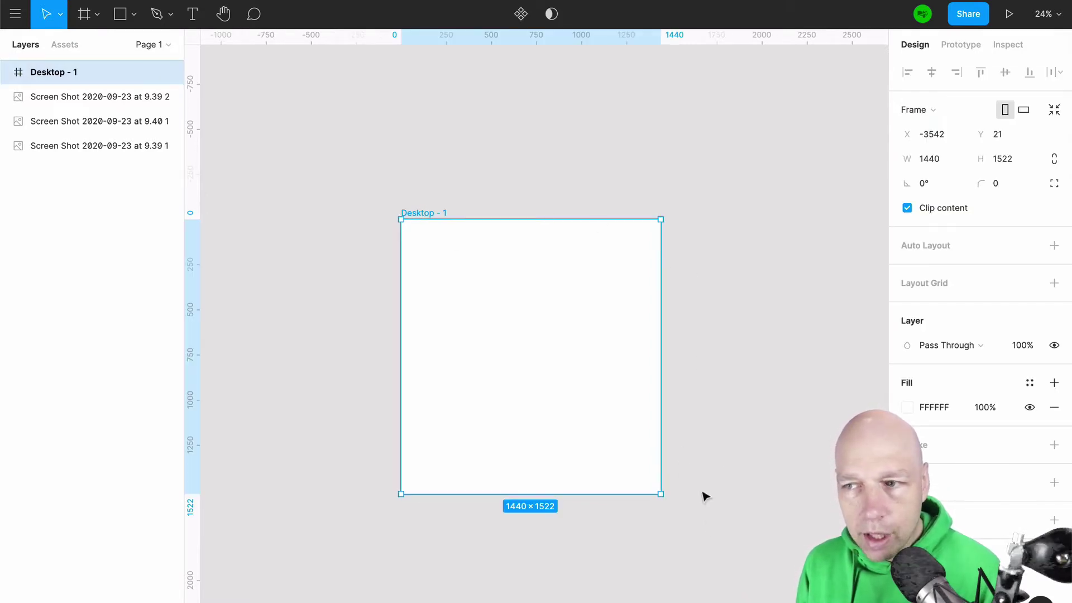
pyautogui.click(455, 136)
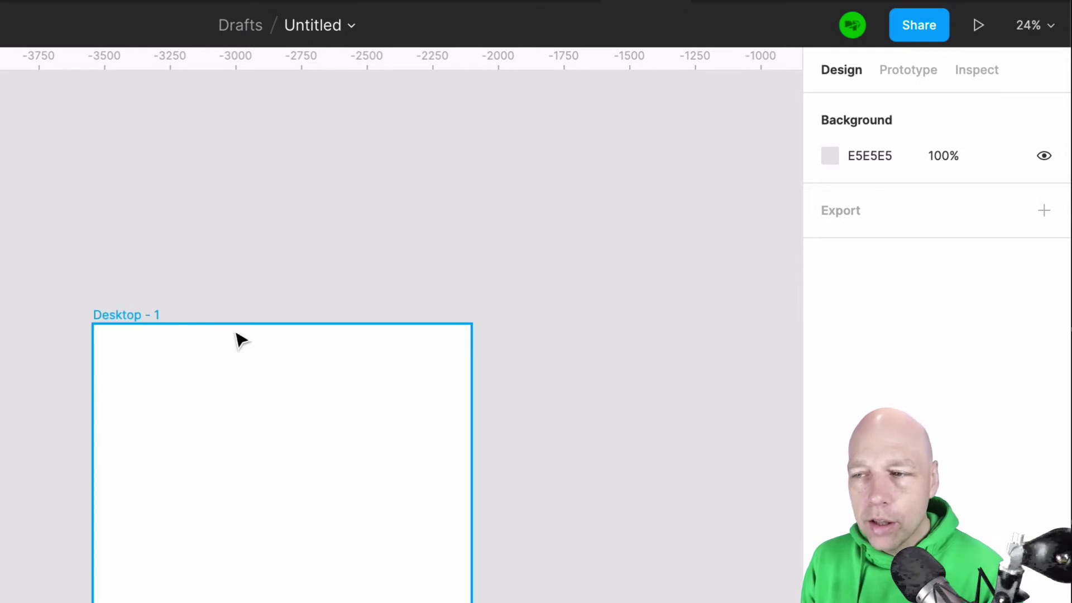
pyautogui.click(131, 321)
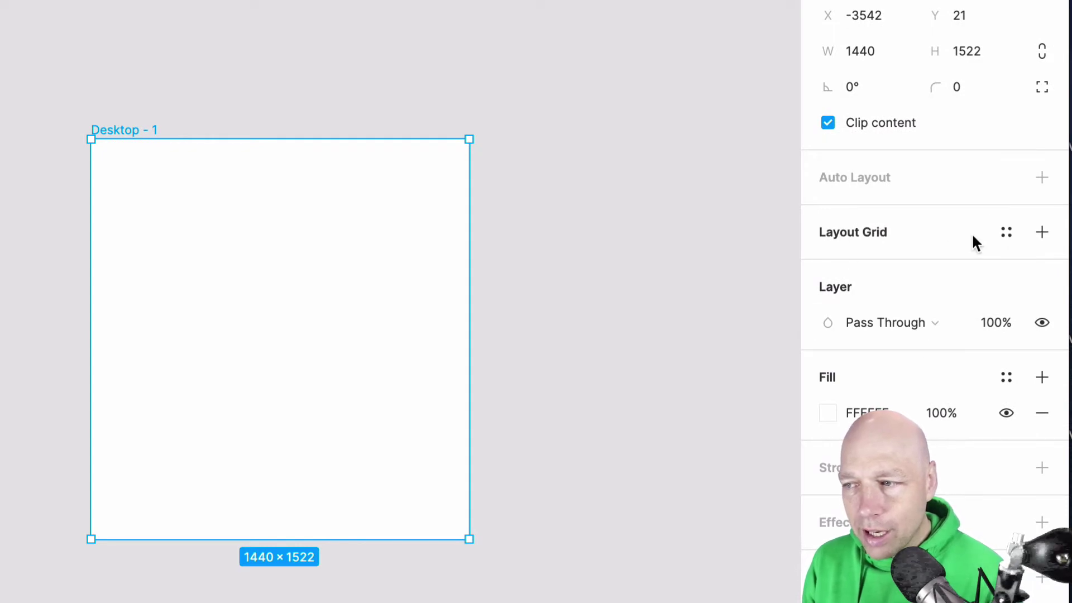
pyautogui.click(1041, 236)
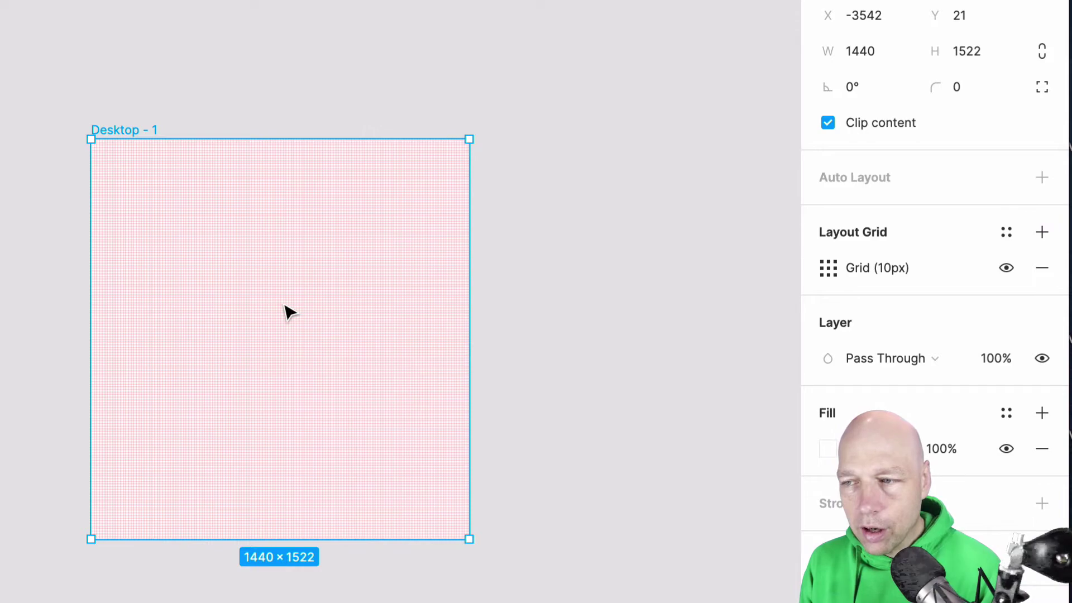
pyautogui.scroll(5, 285, 310)
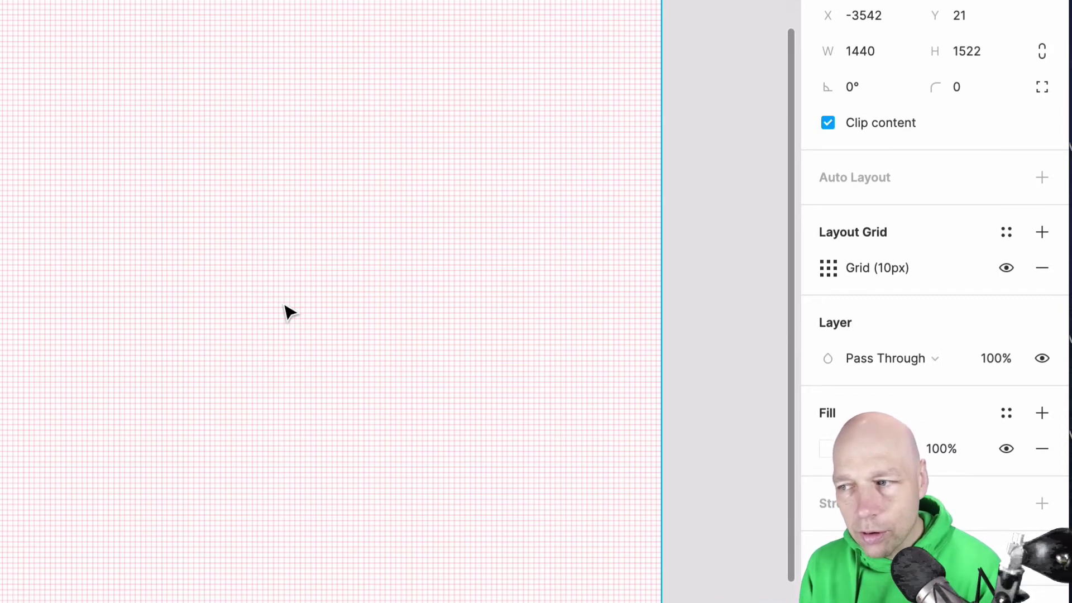
# Step: Change the frame's layout grid from a uniform grid to columns, keeping the Stretch type
pyautogui.click(825, 270)
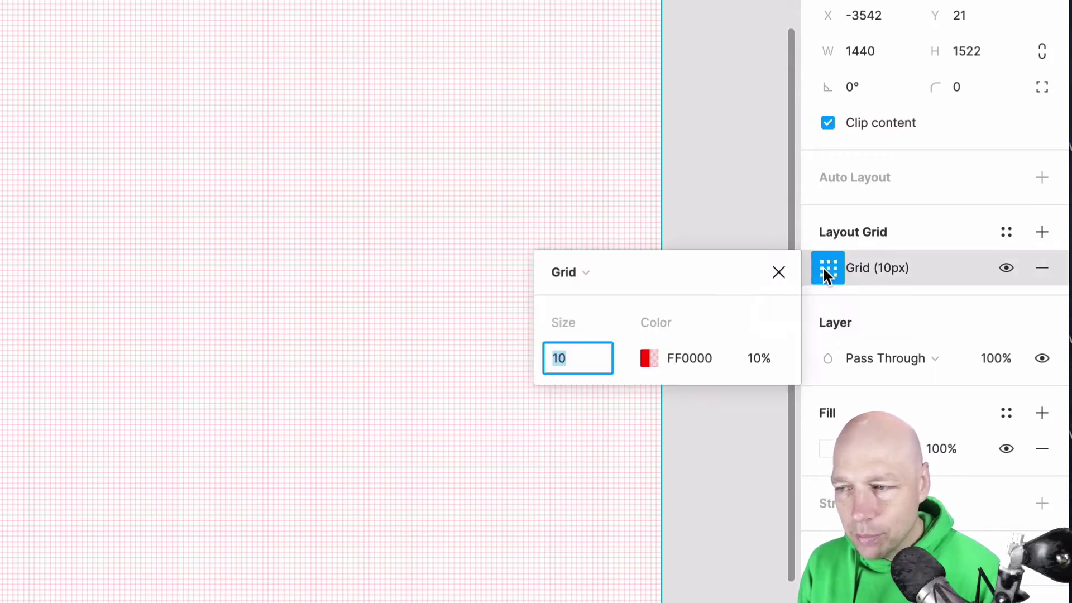
pyautogui.click(593, 273)
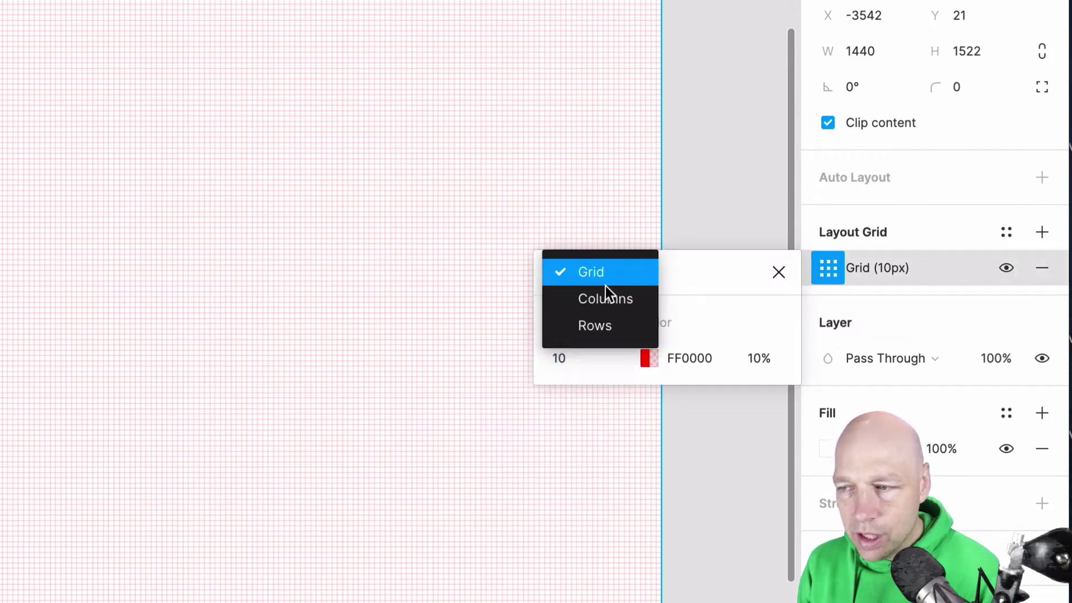
pyautogui.click(608, 296)
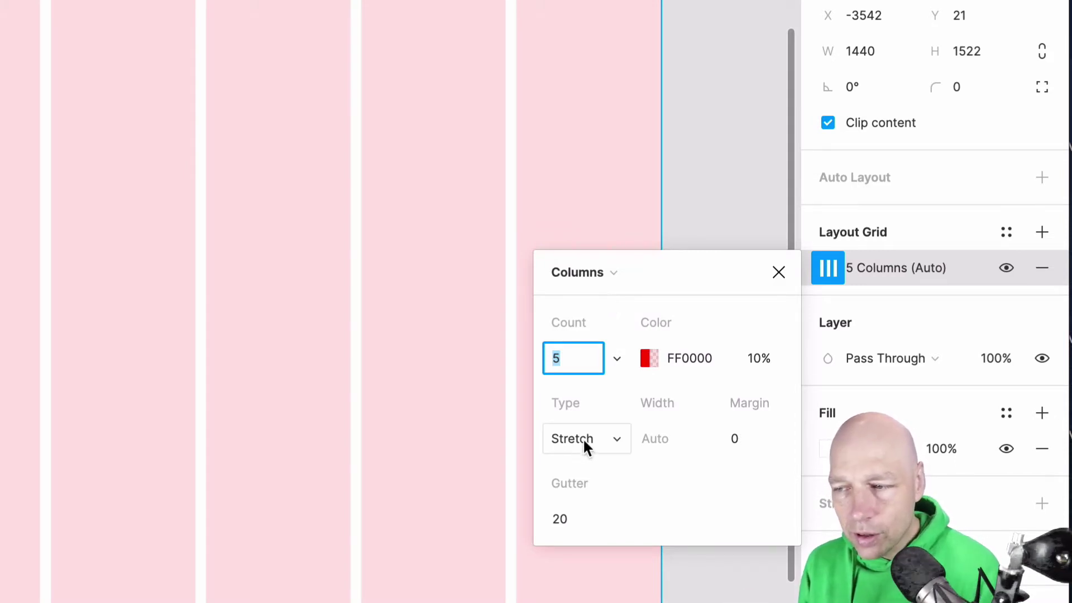
pyautogui.click(612, 438)
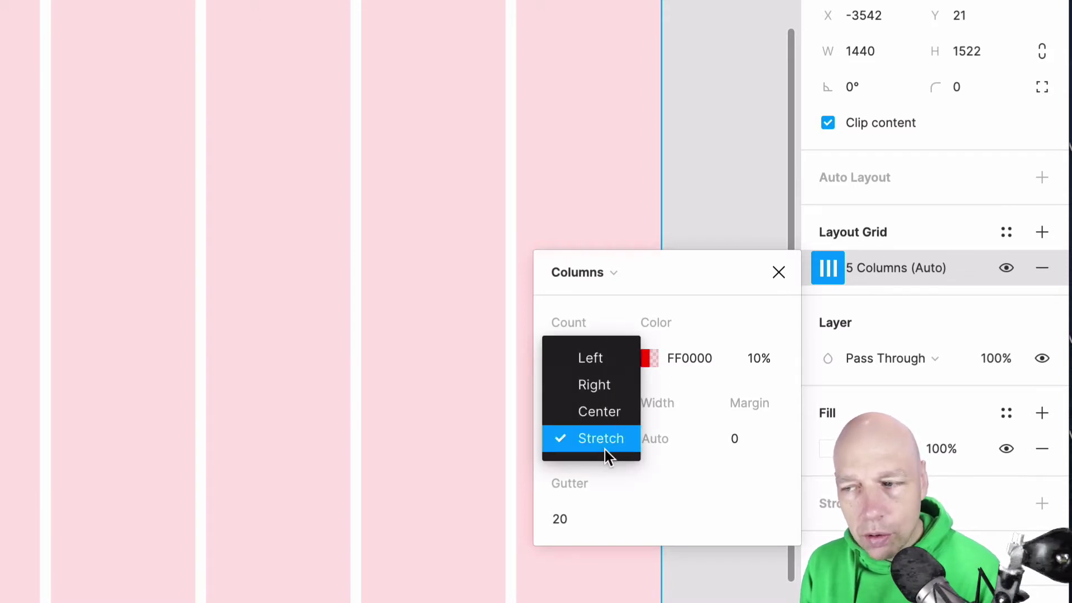
pyautogui.click(640, 479)
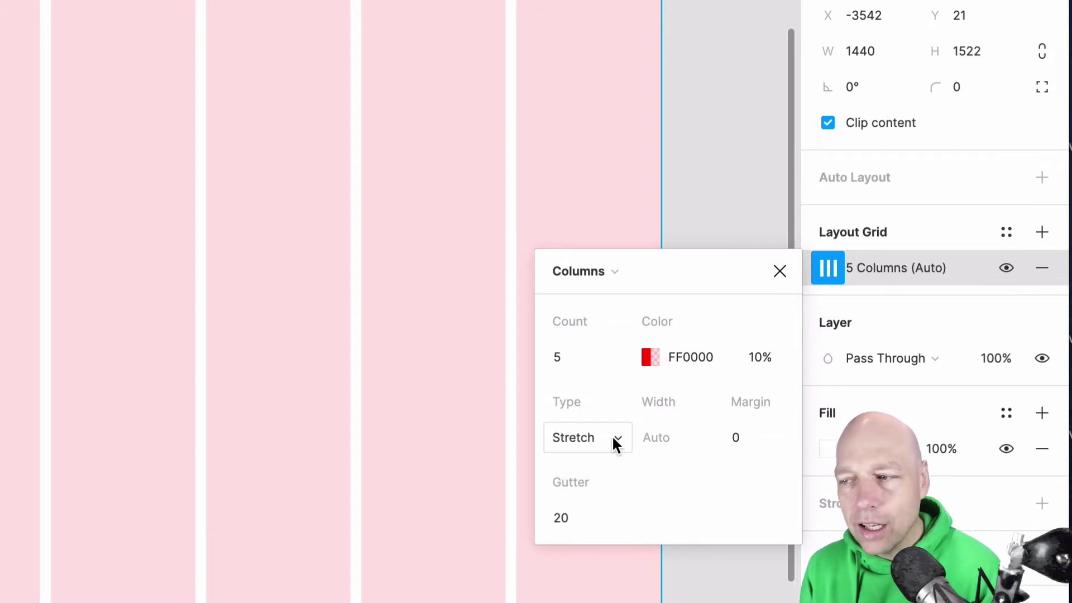
pyautogui.click(751, 440)
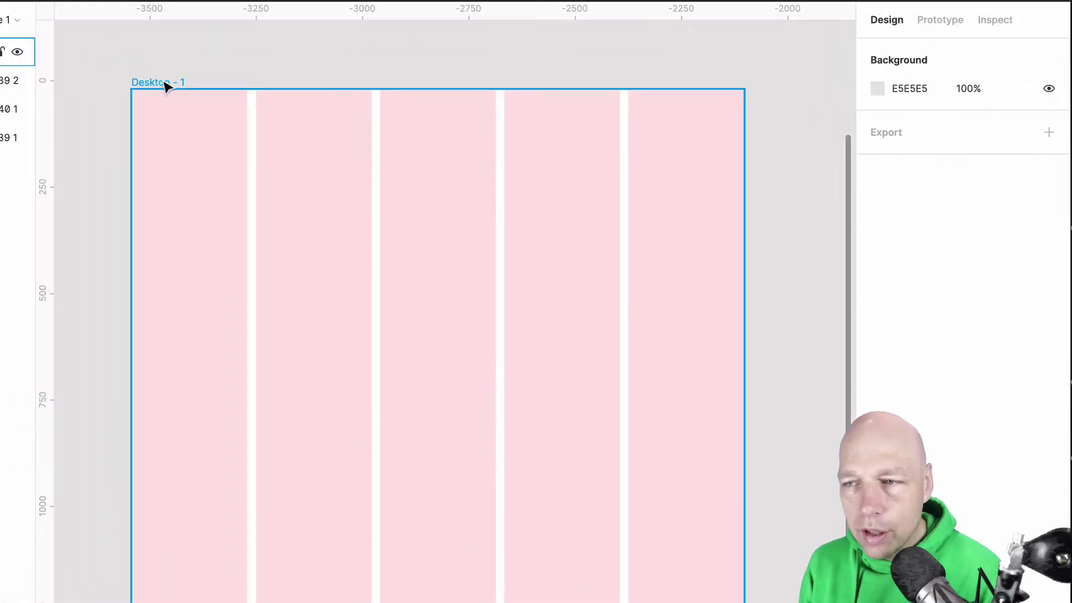
# Step: Set the margin of the Desktop - 1 frame's column grid to 120
pyautogui.click(165, 86)
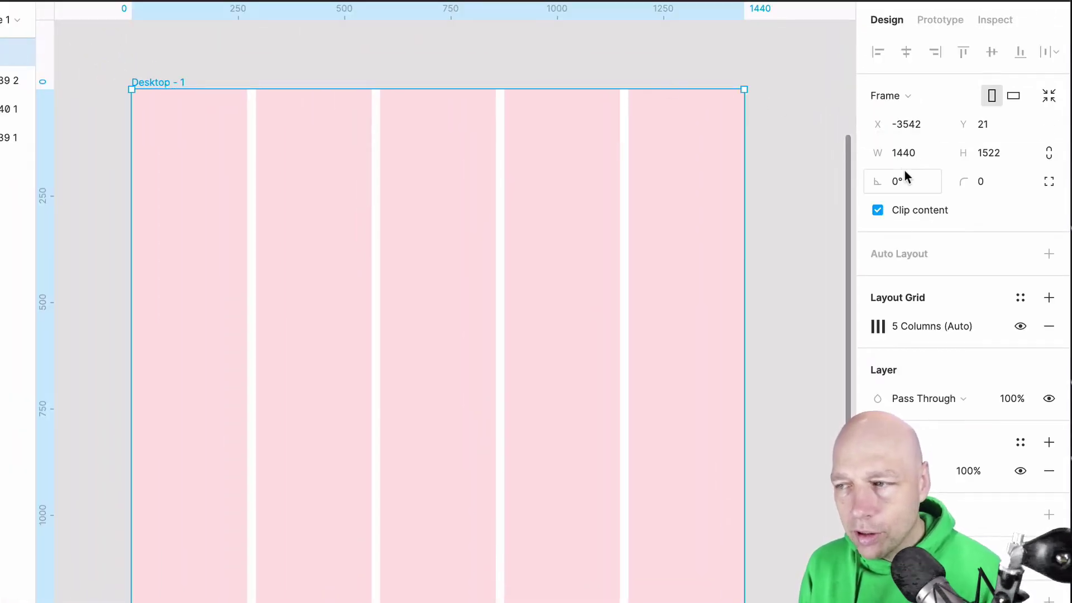
pyautogui.click(882, 326)
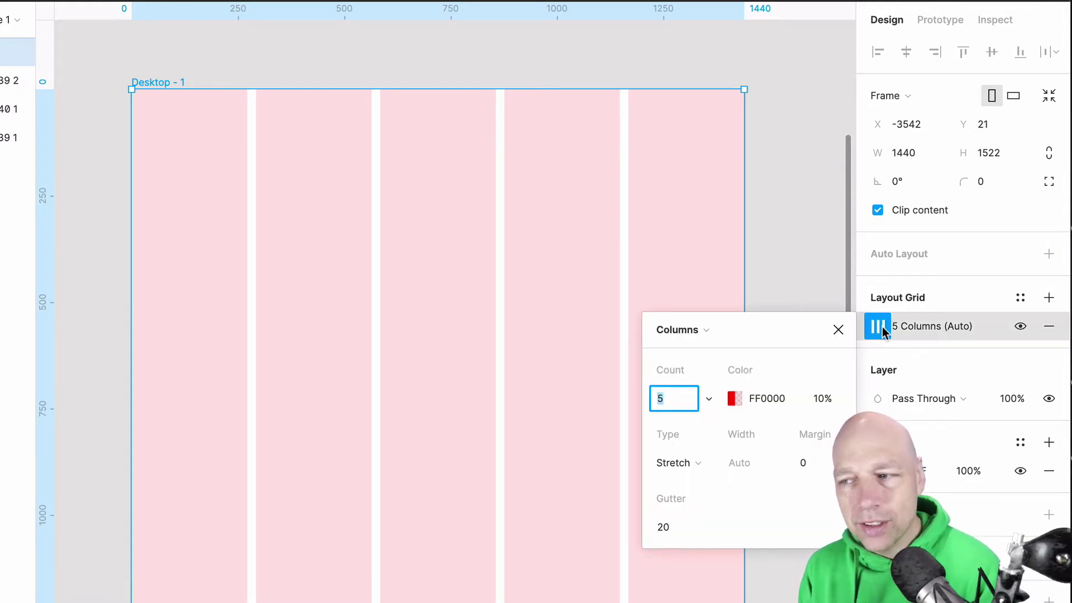
pyautogui.click(823, 465)
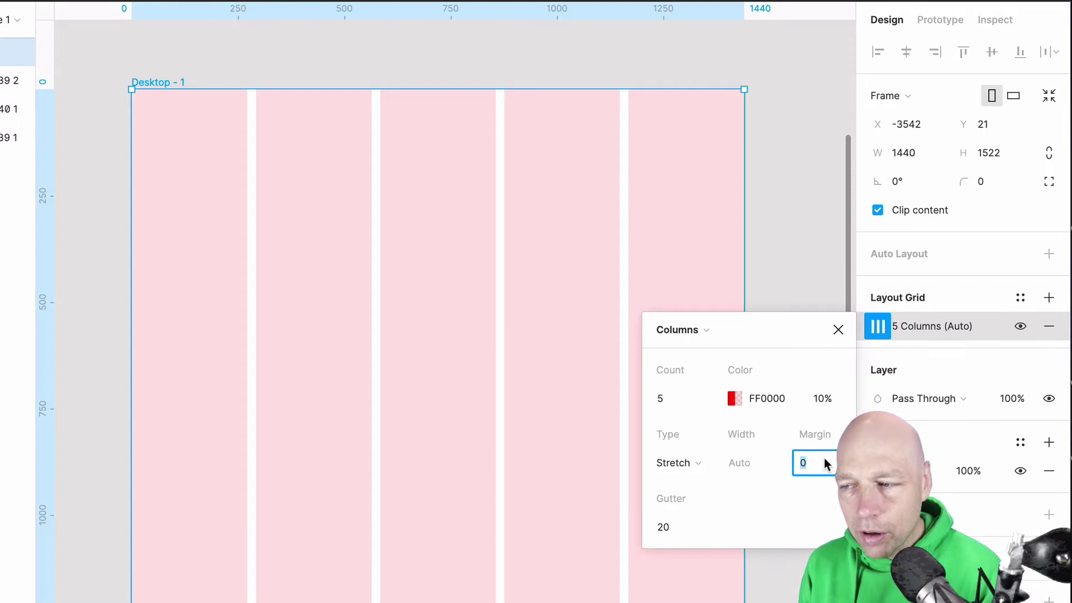
pyautogui.press('BackSpace')
pyautogui.write('120')
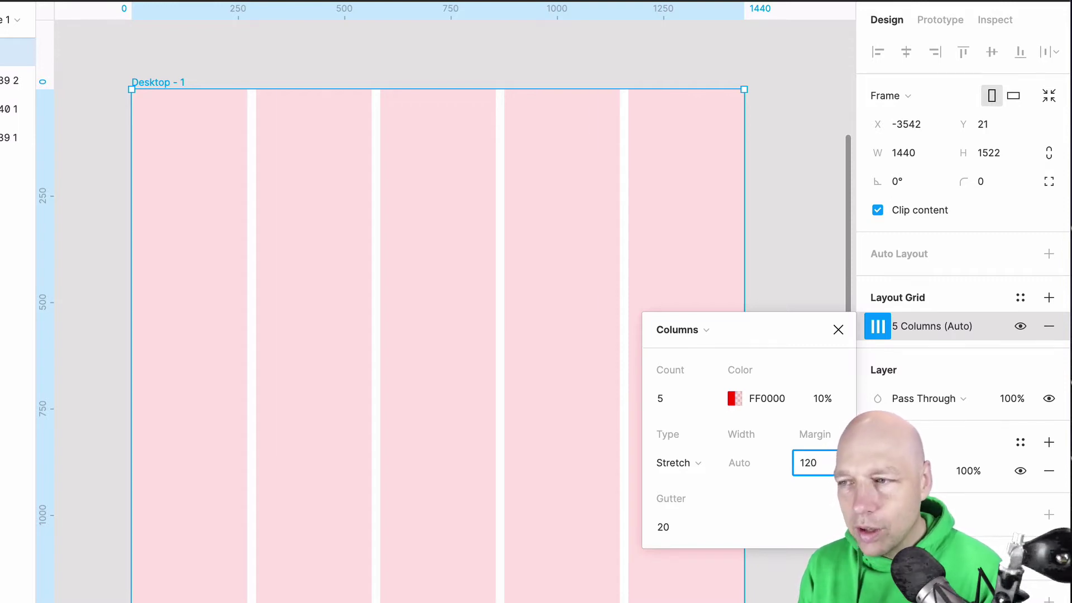
pyautogui.press('Return')
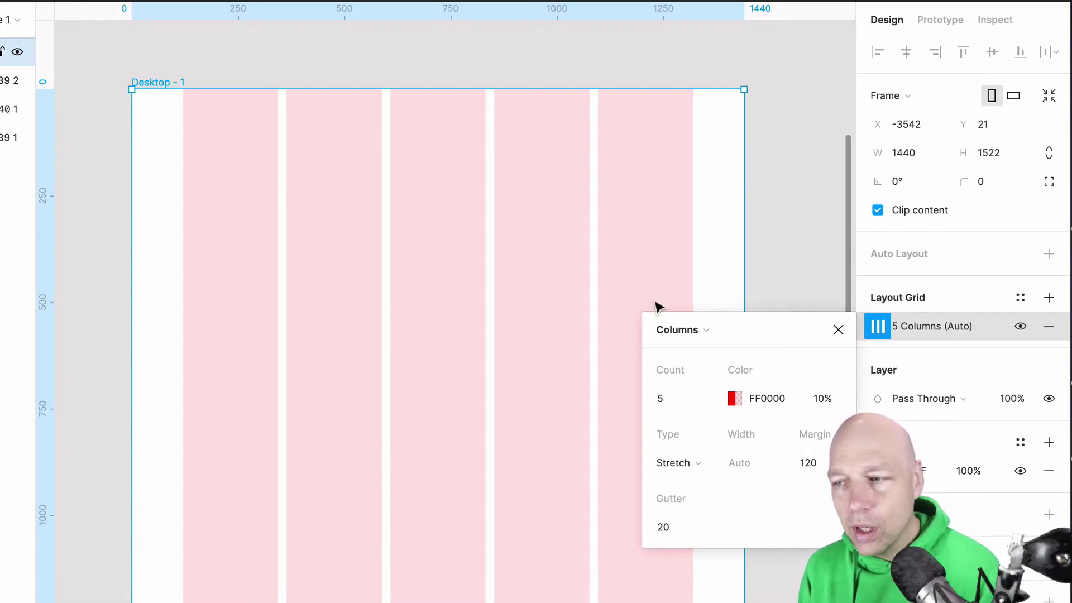
# Step: Try a column count of 4, and settle the frame's layout grid on 12 columns
pyautogui.click(669, 395)
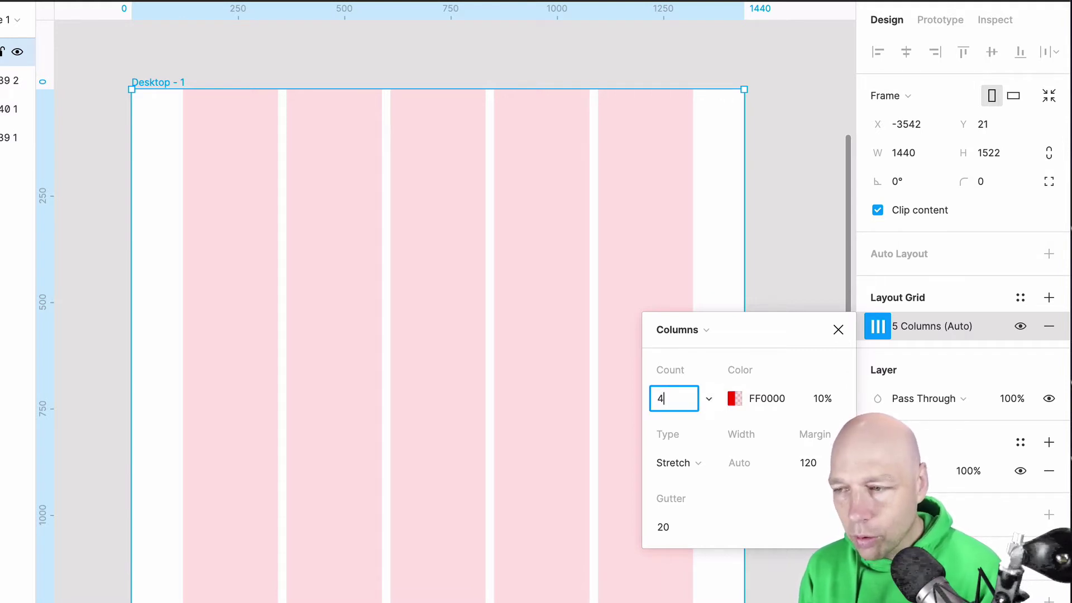
pyautogui.press('Return')
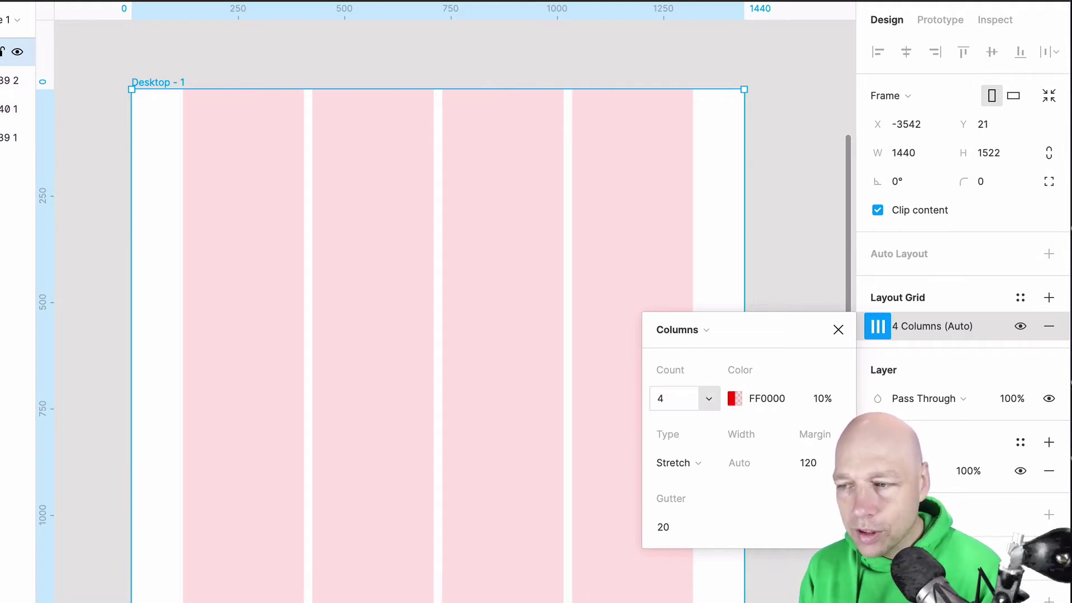
pyautogui.click(674, 400)
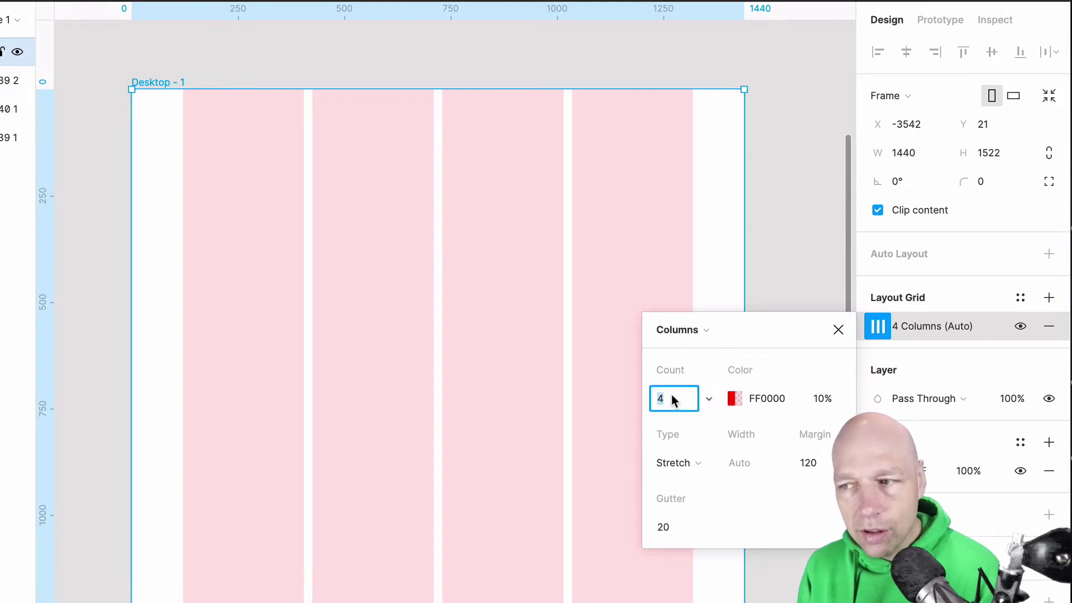
pyautogui.write('12')
pyautogui.press('Return')
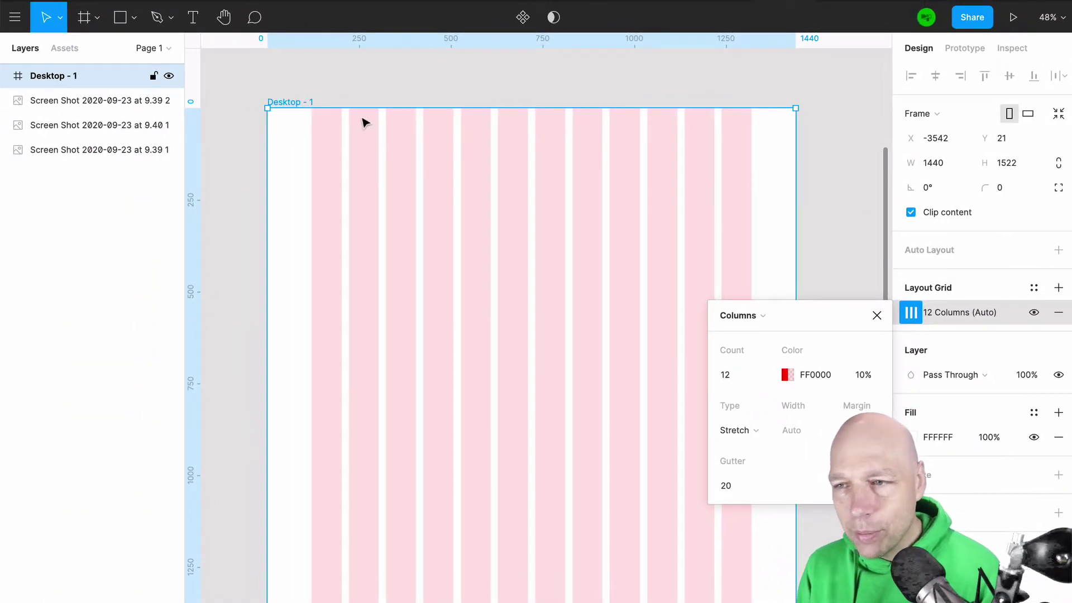
pyautogui.click(354, 92)
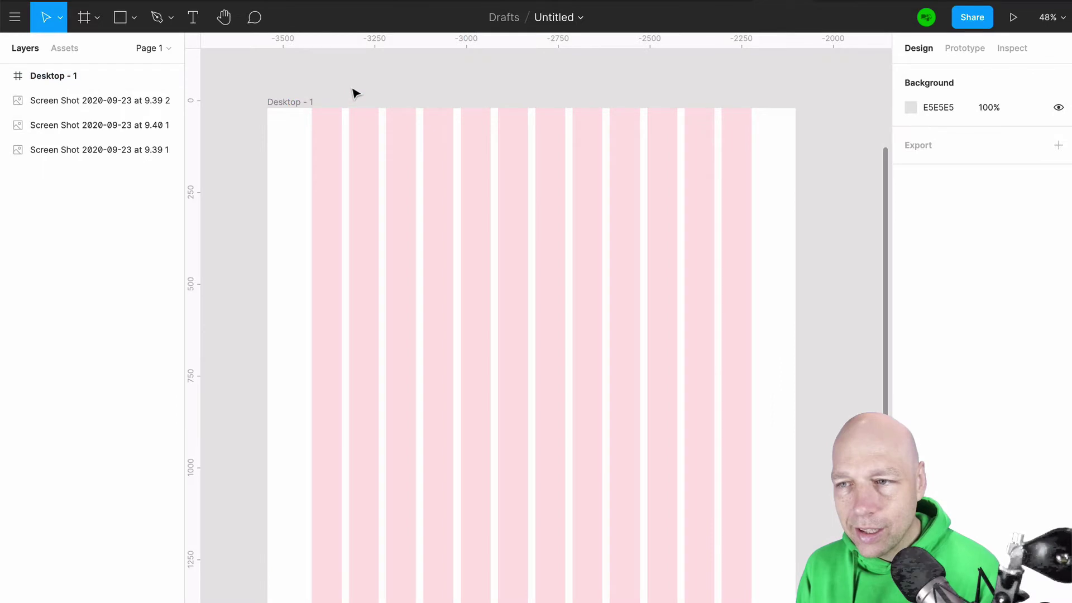
# Step: Draw a rectangle about 590 × 189 across the first six columns and duplicate it over the last six columns
pyautogui.click(134, 18)
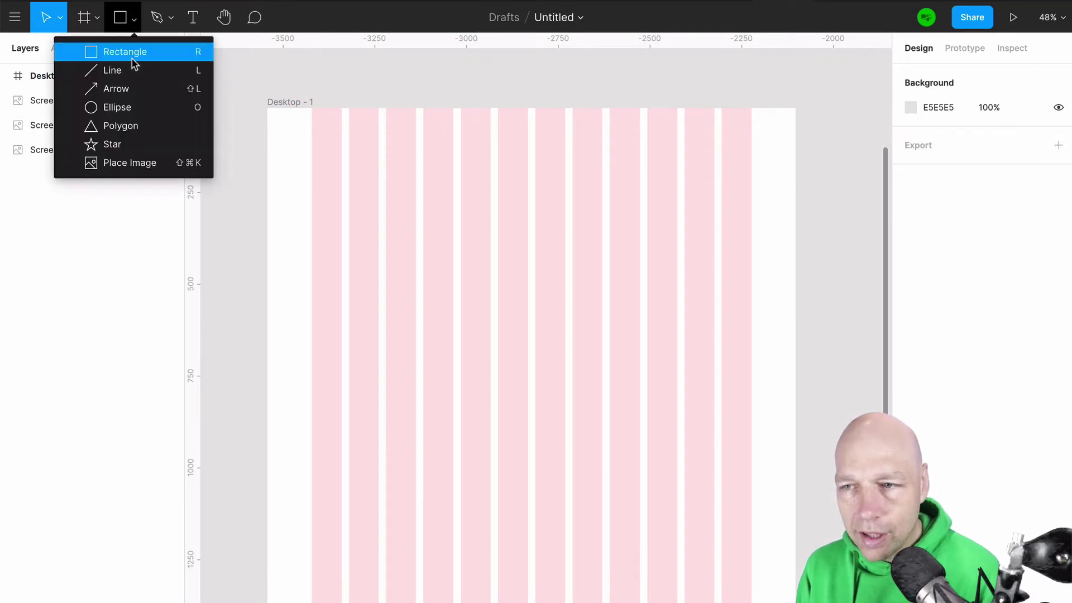
pyautogui.click(132, 59)
pyautogui.moveTo(311, 151); pyautogui.dragTo(528, 220)
pyautogui.moveTo(424, 196); pyautogui.dragTo(644, 197)
# Step: Build a second row of three rectangles, each four columns wide, from copies of the first row
pyautogui.keyDown('shift'); pyautogui.click(481, 203); pyautogui.keyUp('shift')
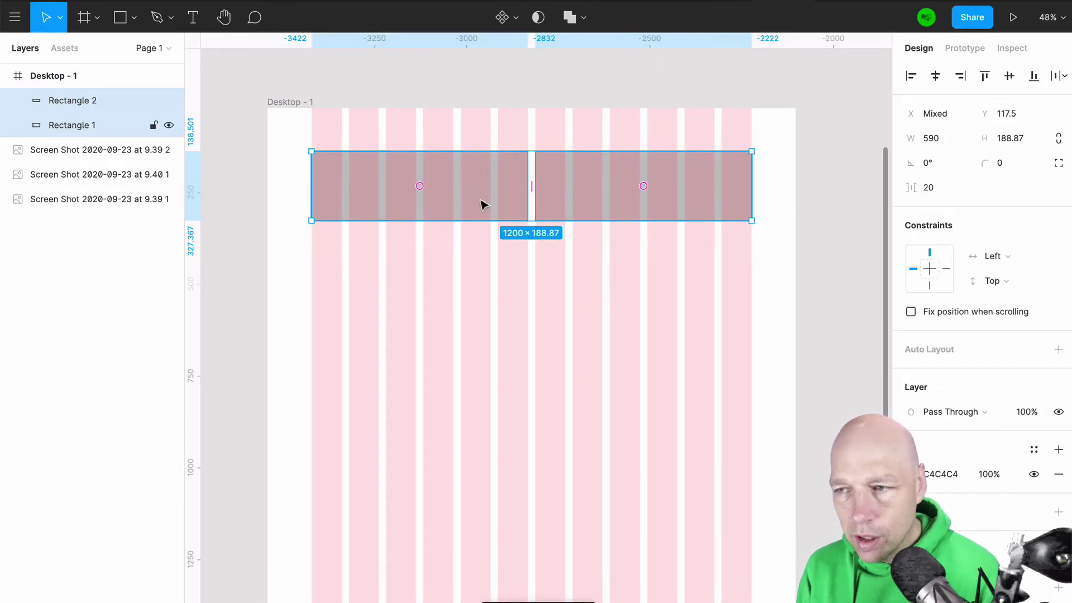
pyautogui.moveTo(479, 193); pyautogui.dragTo(709, 260)
pyautogui.press('Escape')
pyautogui.click(589, 273)
pyautogui.press('Delete')
pyautogui.press('Escape')
# Step: Build a third row of four rectangles, each three columns wide, from copies of the second row
pyautogui.click(642, 275)
pyautogui.keyDown('shift'); pyautogui.click(530, 274); pyautogui.keyUp('shift')
pyautogui.keyDown('shift'); pyautogui.click(430, 278); pyautogui.keyUp('shift')
pyautogui.moveTo(426, 275); pyautogui.dragTo(724, 359)
pyautogui.click(681, 358)
pyautogui.press('Delete')
pyautogui.click(570, 347)
pyautogui.press('Delete')
pyautogui.click(406, 359)
pyautogui.click(790, 351)
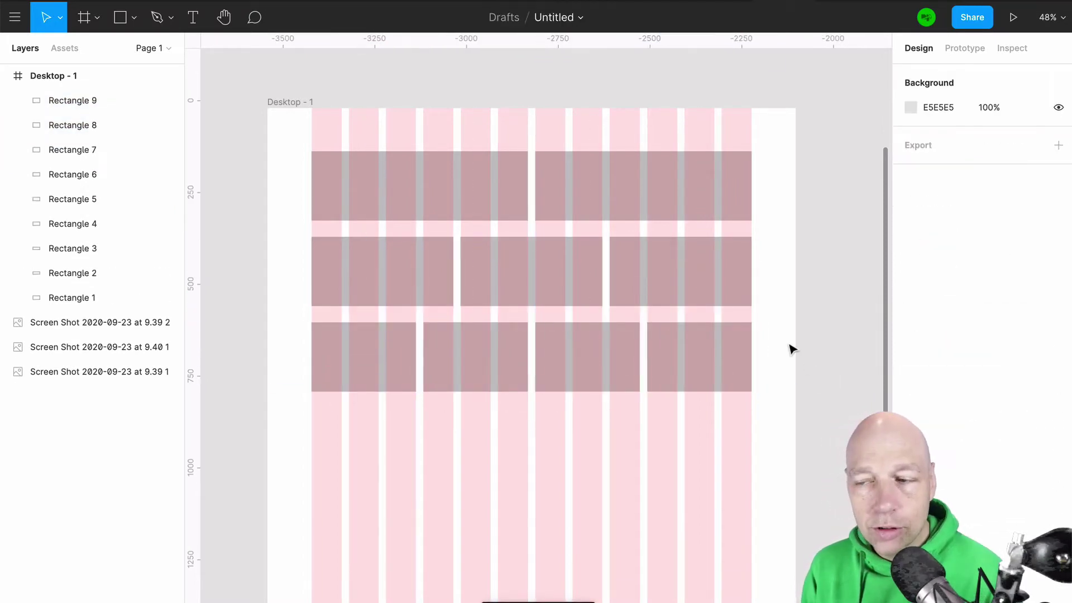
# Step: Create a fourth row from copies of the first six-column rectangle and the third row's last two three-column rectangles
pyautogui.click(748, 363)
pyautogui.click(798, 336)
pyautogui.click(639, 251)
pyautogui.click(484, 197)
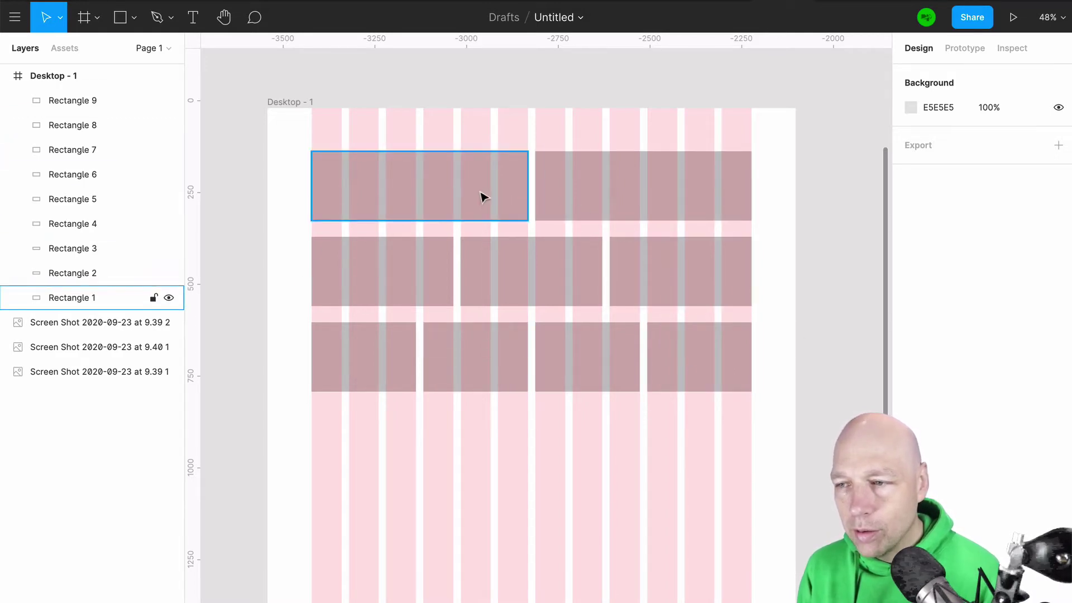
pyautogui.click(483, 197)
pyautogui.moveTo(484, 197); pyautogui.dragTo(488, 483)
pyautogui.click(577, 360)
pyautogui.keyDown('shift'); pyautogui.click(738, 370); pyautogui.keyUp('shift')
pyautogui.moveTo(733, 369); pyautogui.dragTo(734, 476)
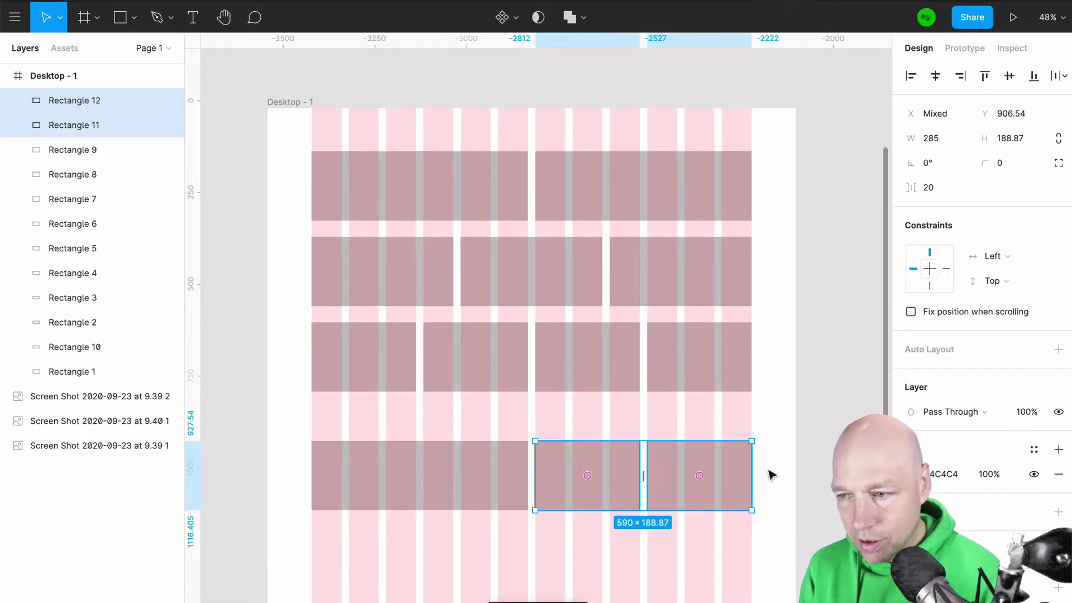
pyautogui.click(779, 481)
# Step: Widen the fourth row's first rectangle to nine columns and extend it downward to a height of about 470
pyautogui.scroll(-3, 578, 459)
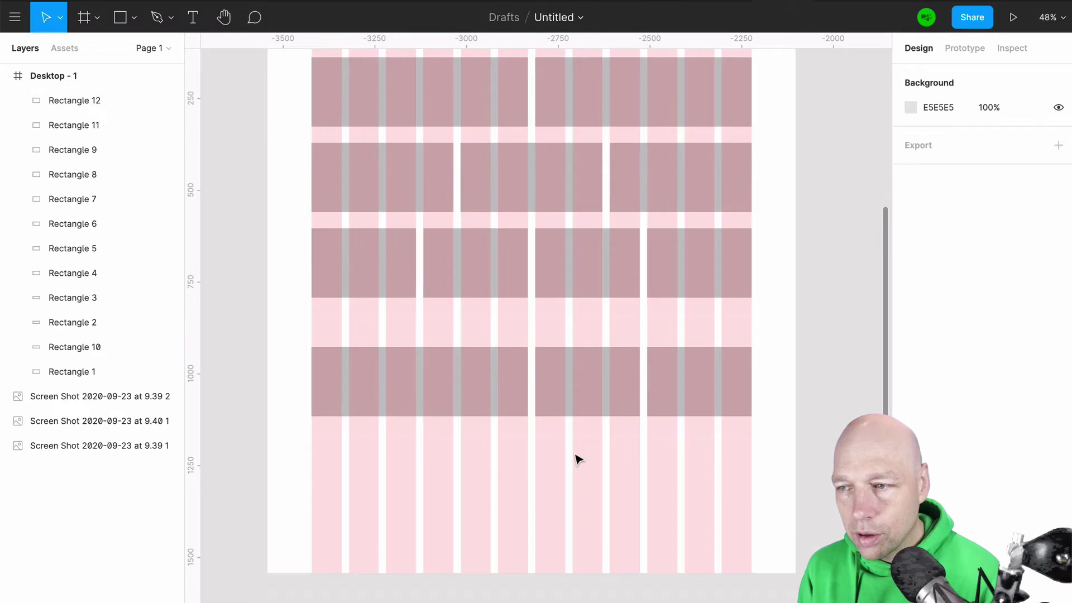
pyautogui.scroll(-2, 578, 459)
pyautogui.scroll(3, 531, 376)
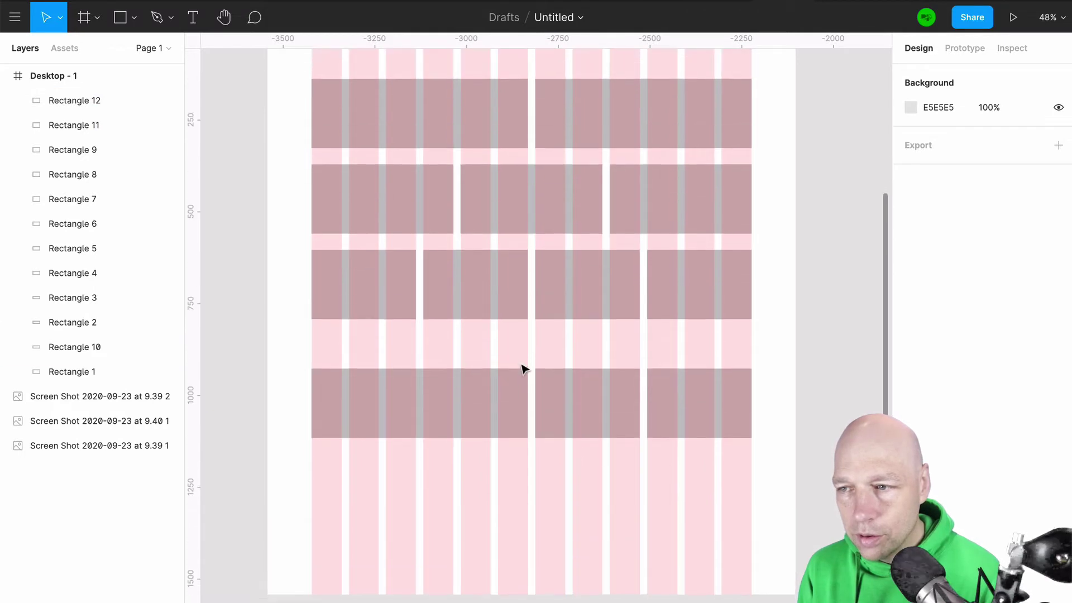
pyautogui.click(520, 424)
pyautogui.moveTo(527, 409); pyautogui.dragTo(637, 412)
pyautogui.moveTo(574, 442); pyautogui.dragTo(581, 544)
# Step: Extend the fourth row's last three-column rectangle downward to a height of about 470, matching the nine-column one
pyautogui.click(670, 484)
pyautogui.click(702, 423)
pyautogui.moveTo(700, 442); pyautogui.dragTo(699, 546)
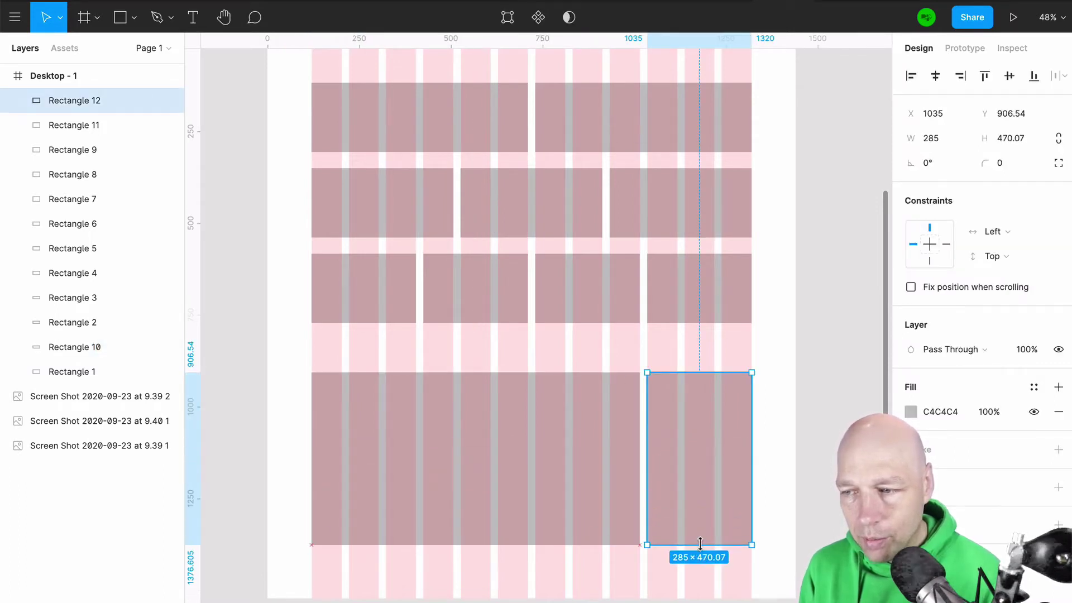
pyautogui.click(788, 506)
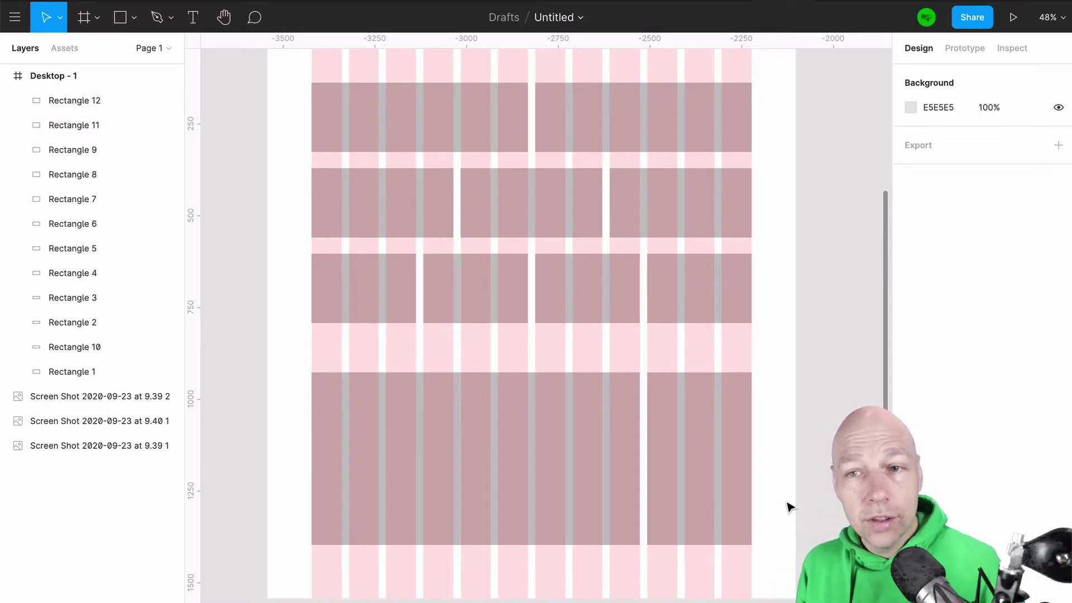
# Step: Delete all the rectangles from the Desktop - 1 frame
pyautogui.click(684, 319)
pyautogui.scroll(3, 679, 313)
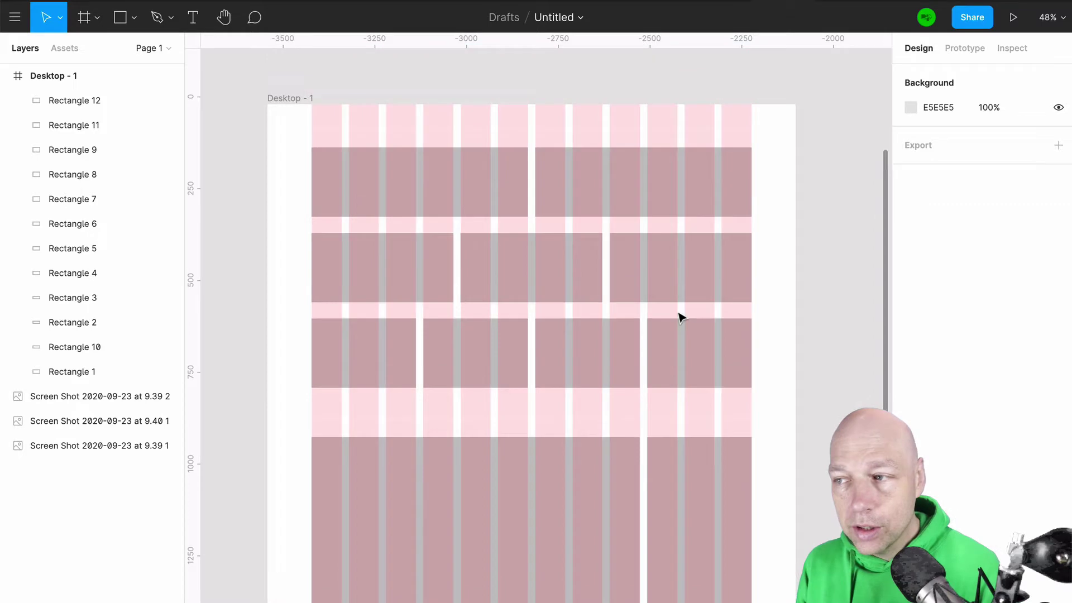
pyautogui.hotkey('ctrl', 'a')
pyautogui.press('Delete')
pyautogui.scroll(-1, 826, 258)
pyautogui.scroll(-1, 827, 259)
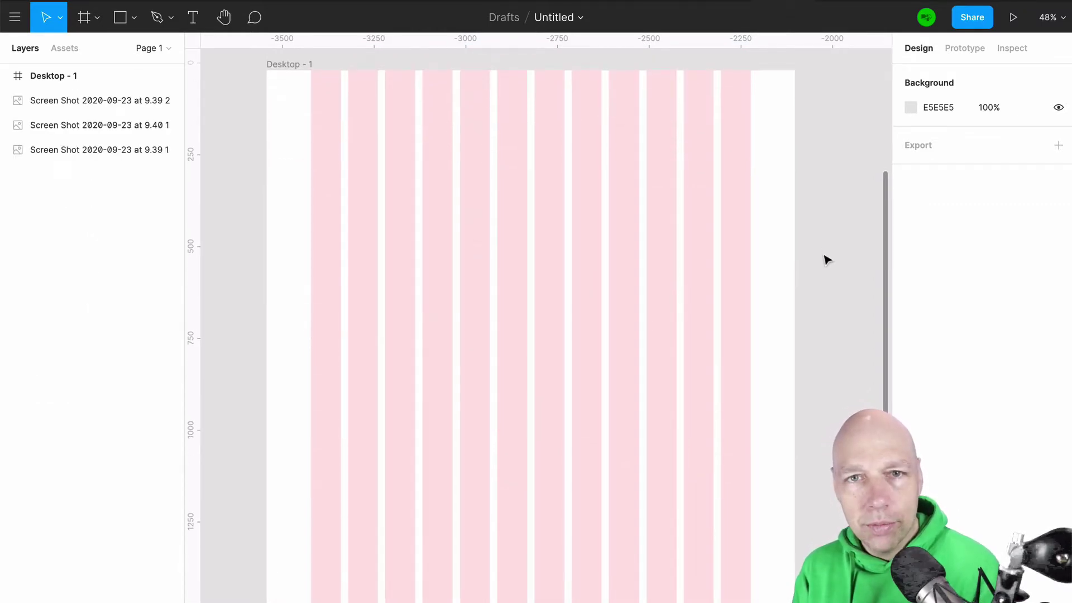
# Step: Add a second layout grid to the Desktop - 1 frame alongside the 12-column grid
pyautogui.click(300, 71)
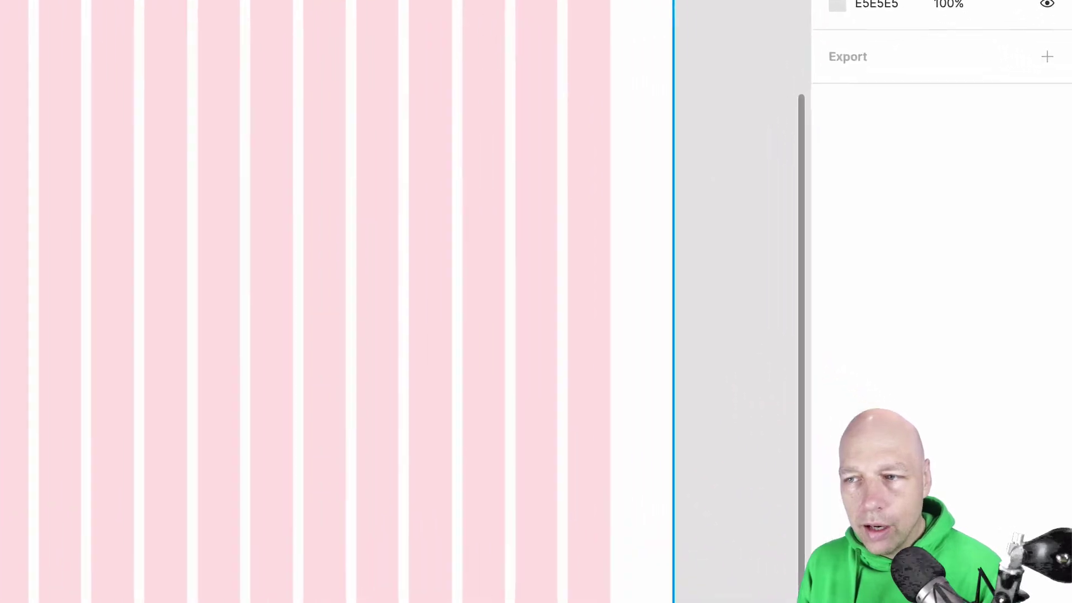
pyautogui.hscroll(-1, 390, 301)
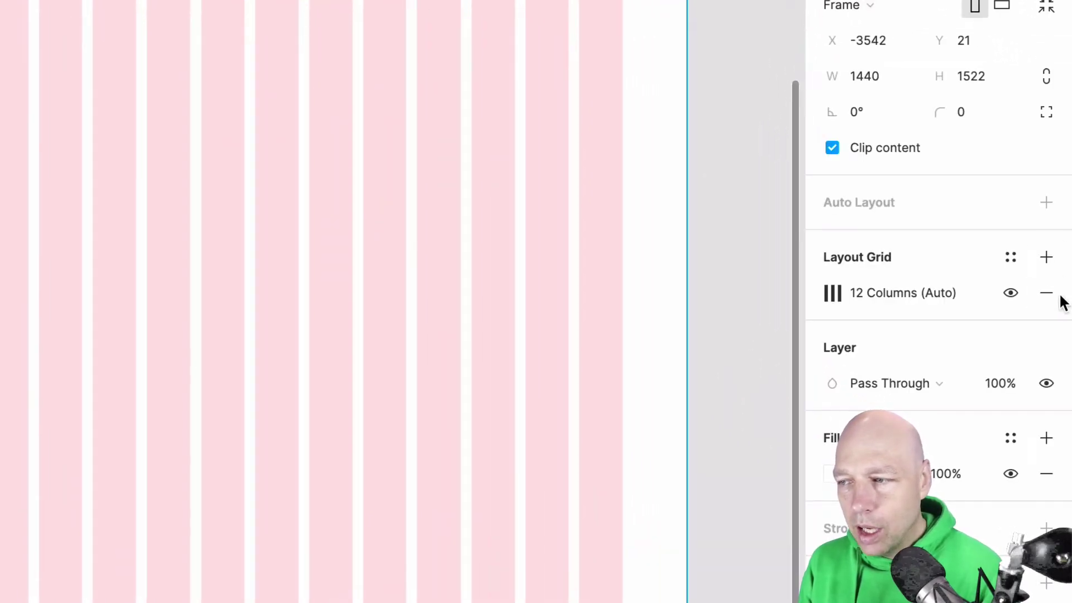
pyautogui.click(1044, 260)
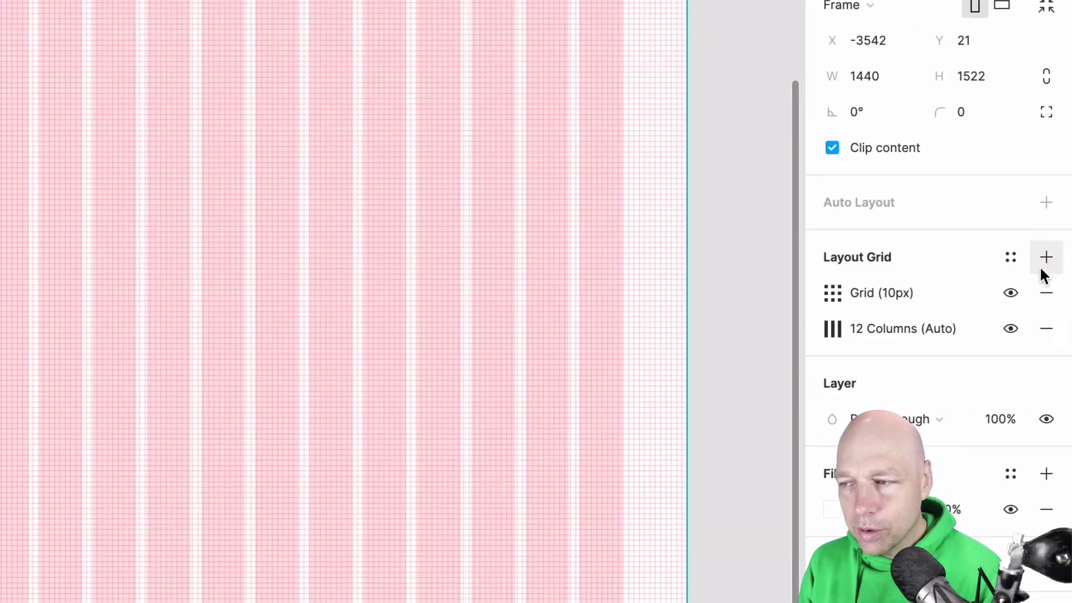
# Step: Change the Desktop - 1 frame's new 10px layout grid to Rows and align them to the Top
pyautogui.click(829, 290)
pyautogui.click(610, 302)
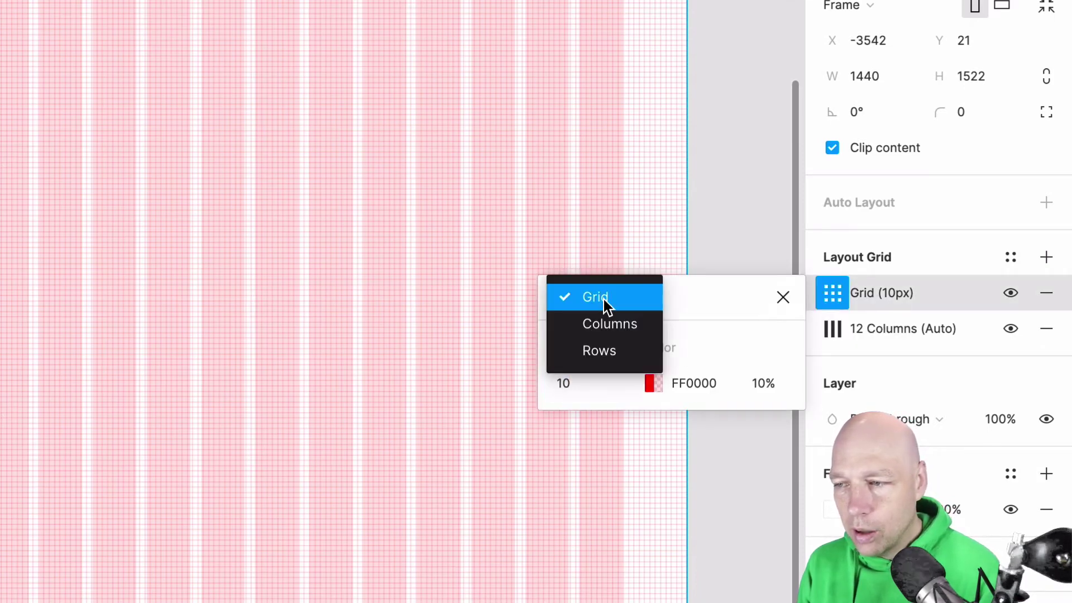
pyautogui.click(604, 358)
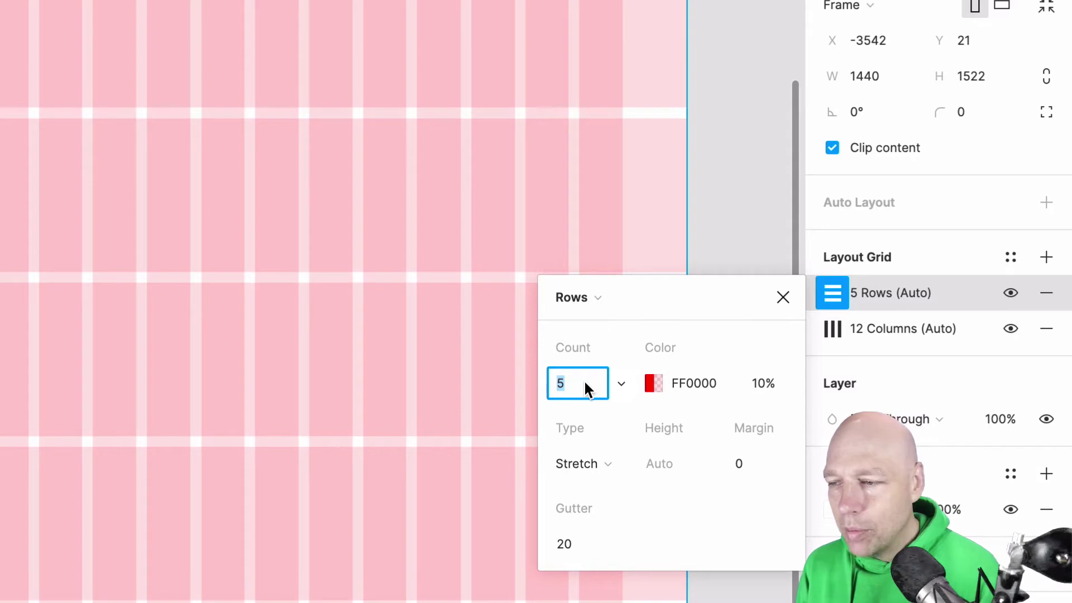
pyautogui.click(600, 462)
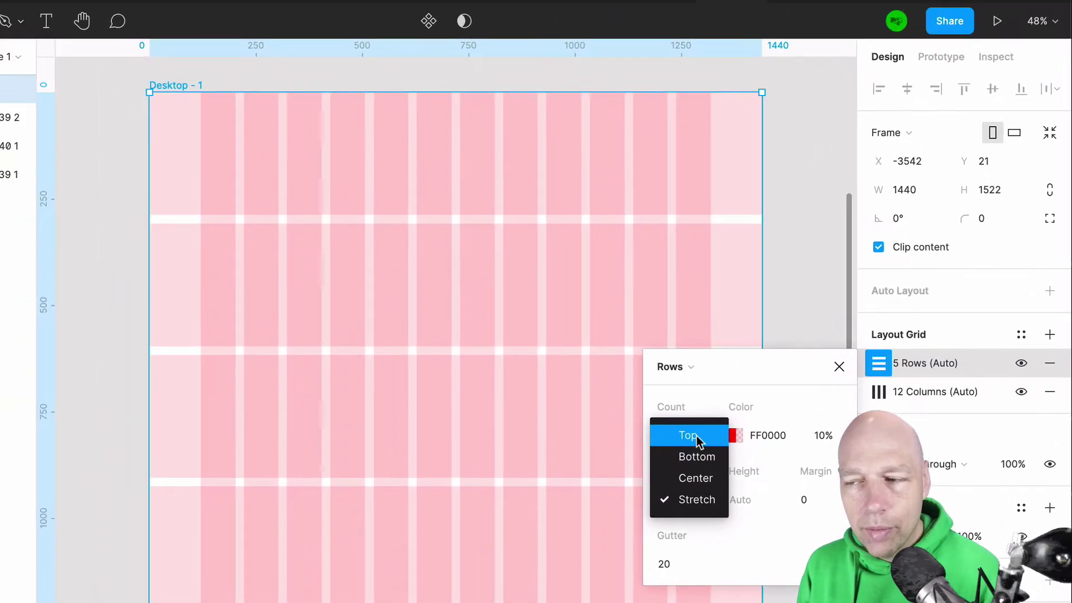
pyautogui.click(606, 387)
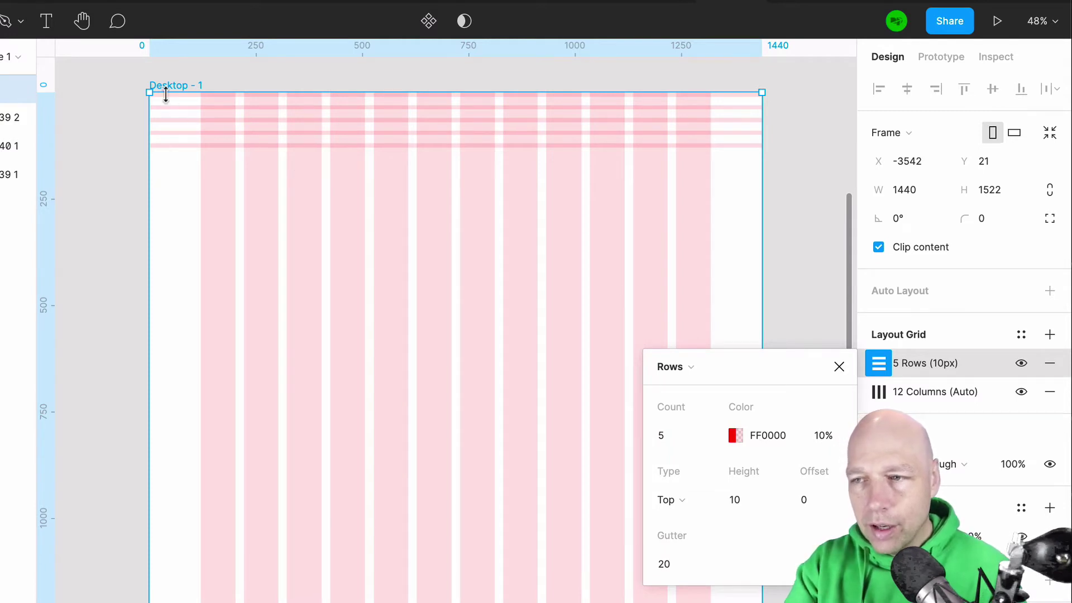
# Step: Set the row grid's height to 1 and its gutter to 10
pyautogui.scroll(10, 170, 104)
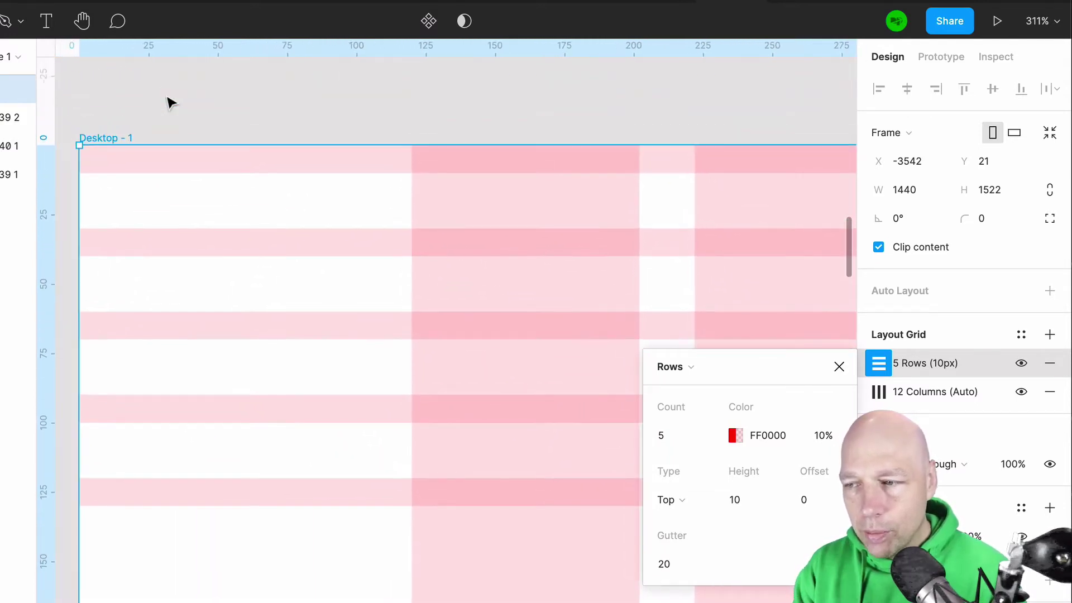
pyautogui.click(750, 500)
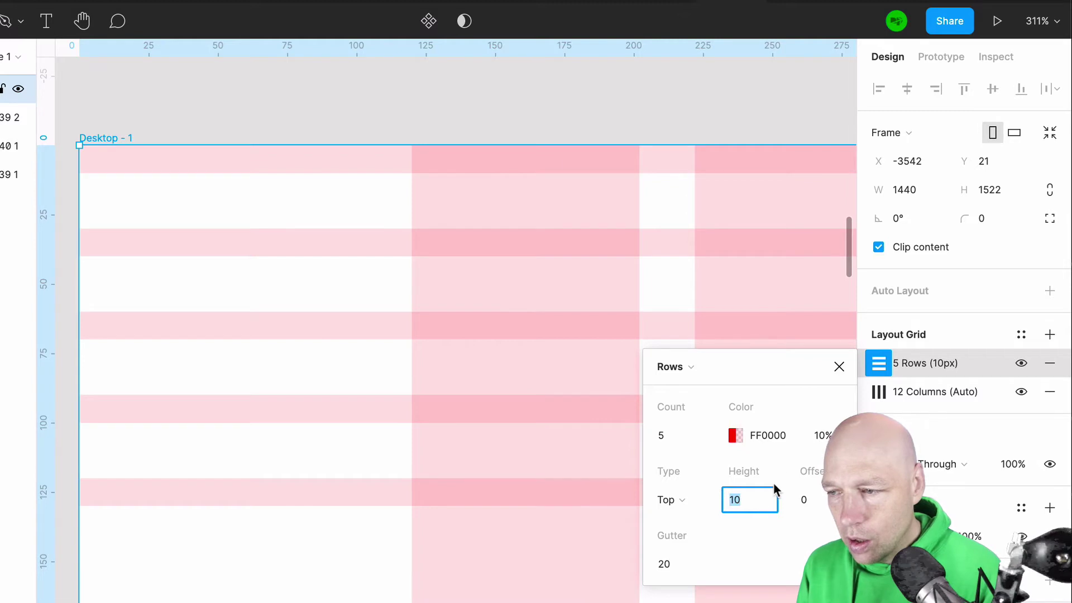
pyautogui.write('1')
pyautogui.press('Return')
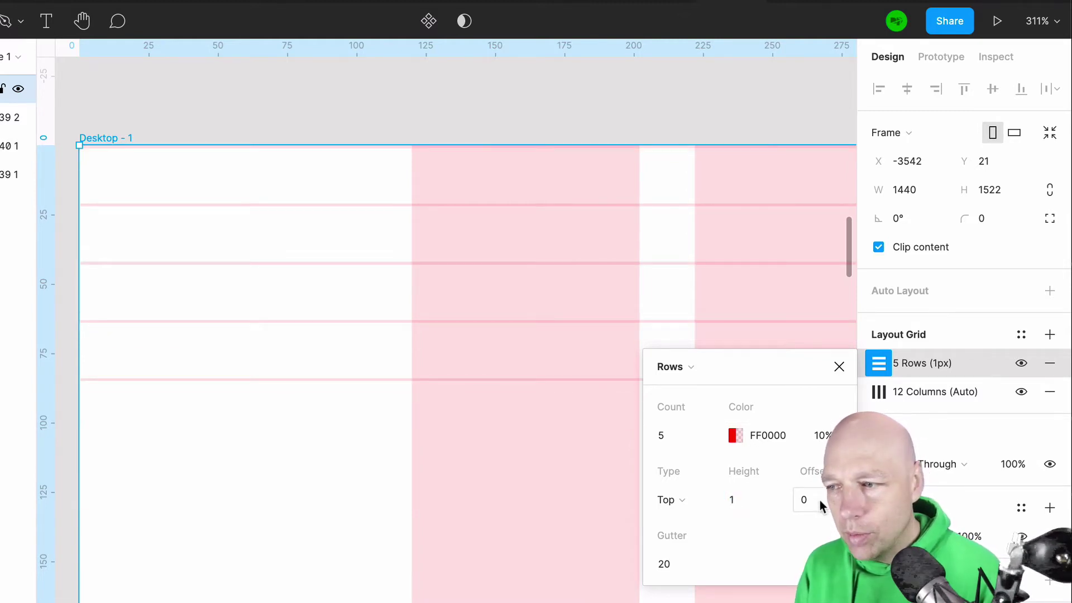
pyautogui.click(675, 563)
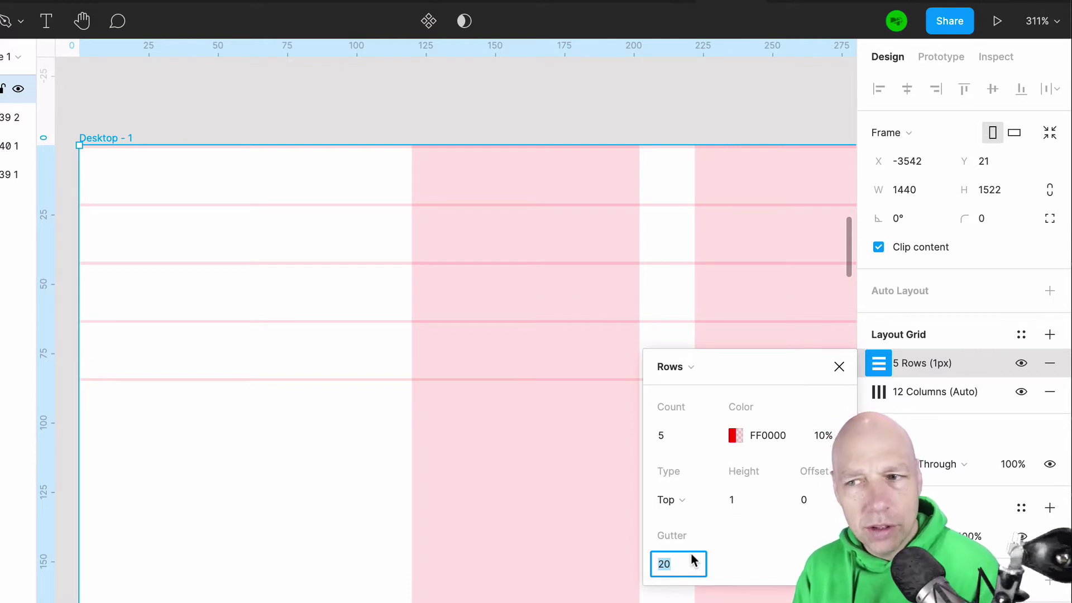
pyautogui.write('10')
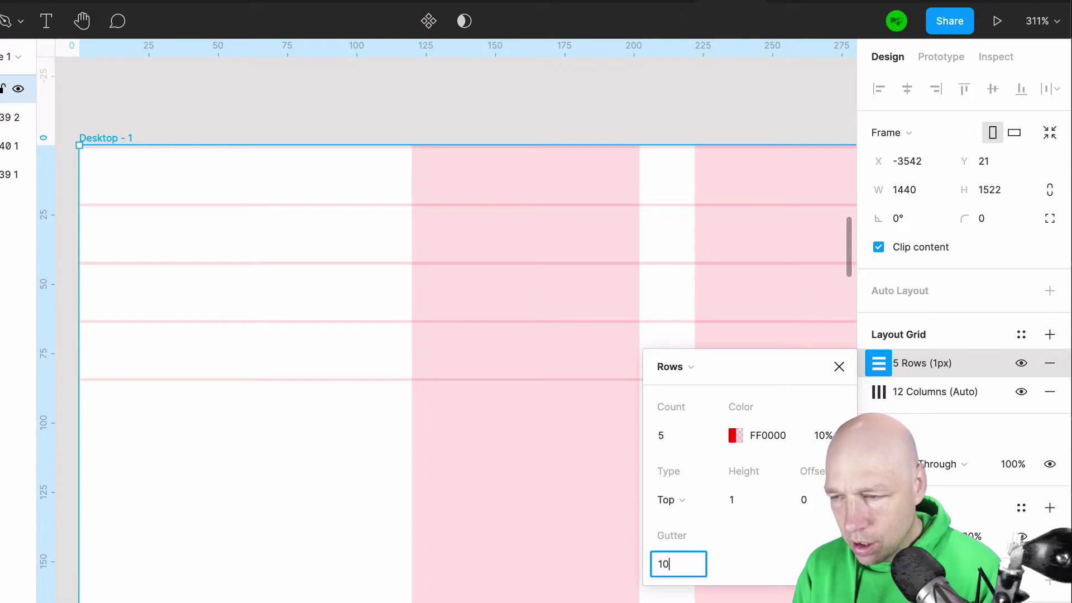
pyautogui.press('Return')
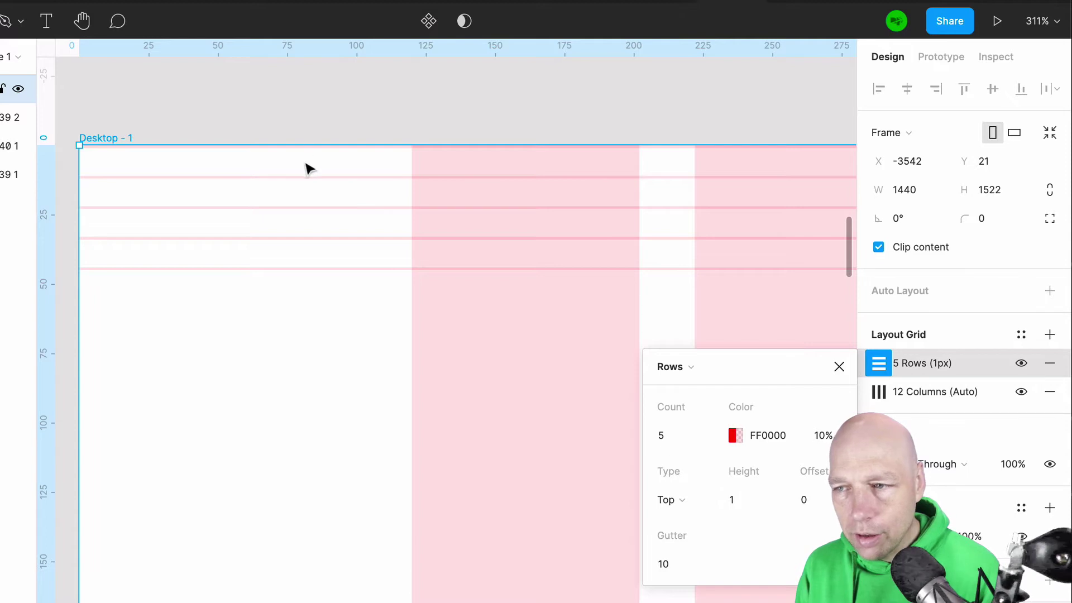
# Step: Set the row grid's count to 1000 so the lines cover the frame's full height
pyautogui.click(675, 444)
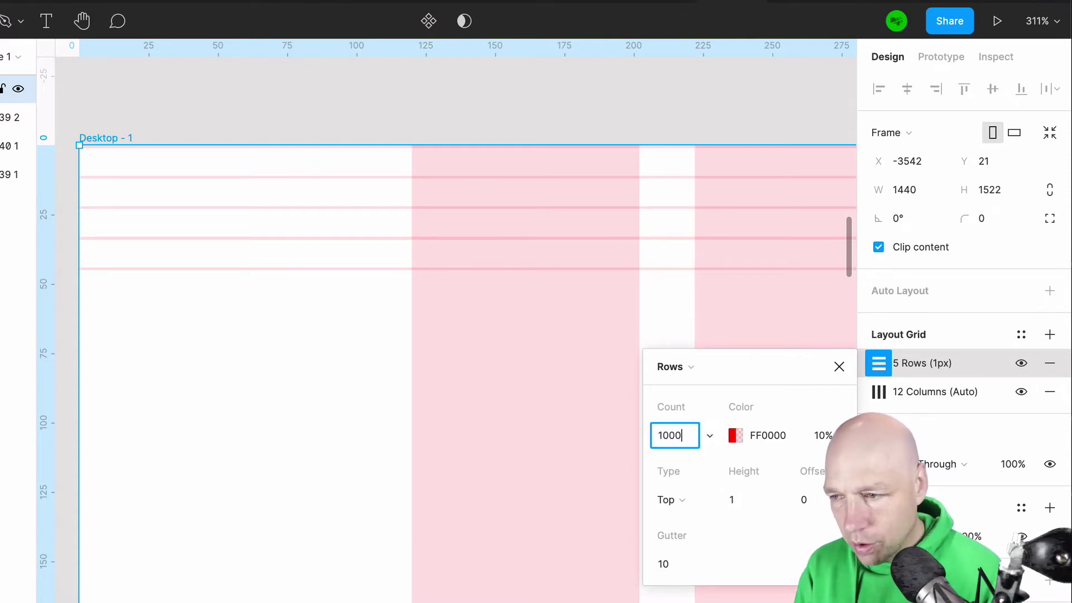
pyautogui.press('Return')
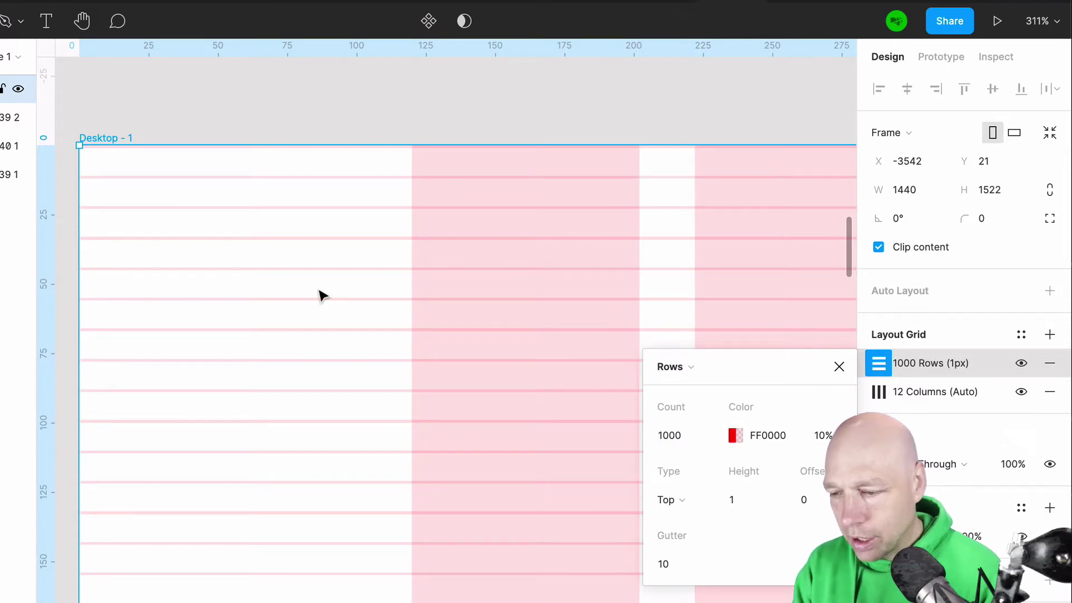
pyautogui.scroll(-5, 321, 294)
pyautogui.scroll(-5, 322, 295)
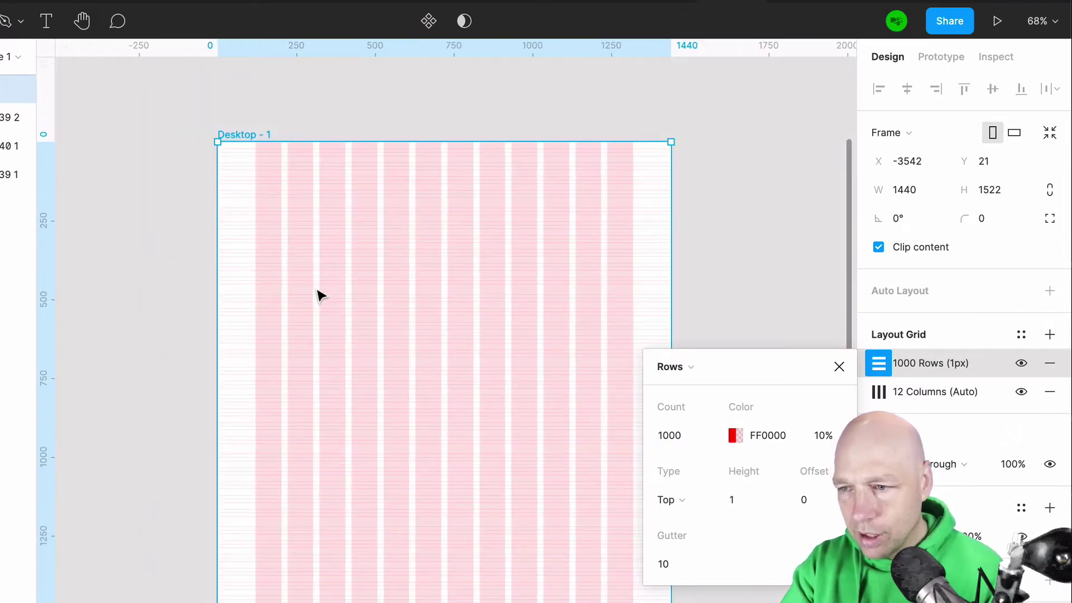
pyautogui.scroll(10, 321, 294)
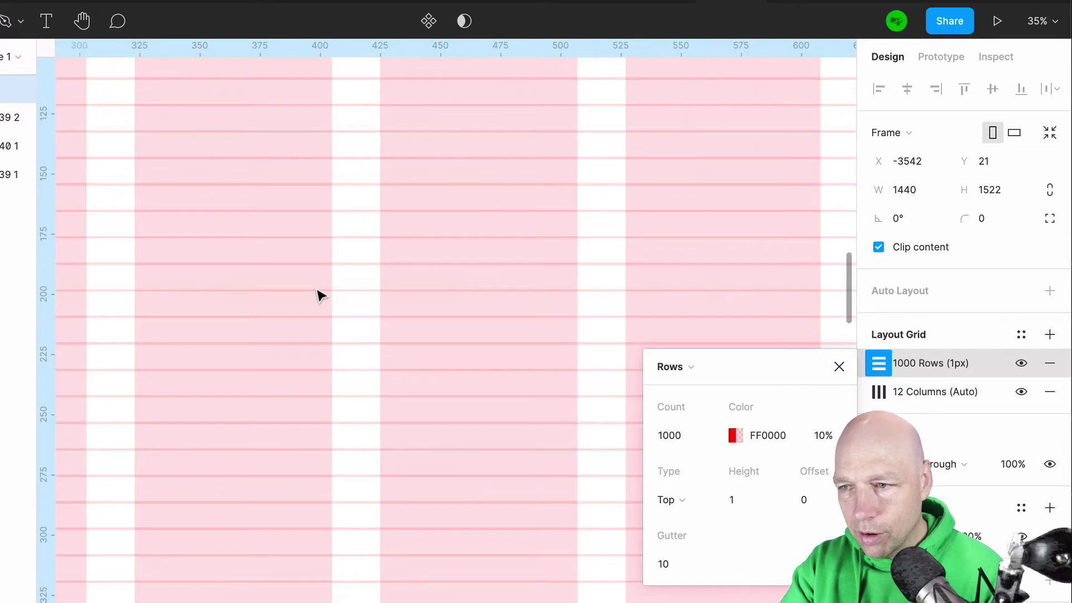
pyautogui.hscroll(-8, 321, 294)
pyautogui.scroll(7, 322, 295)
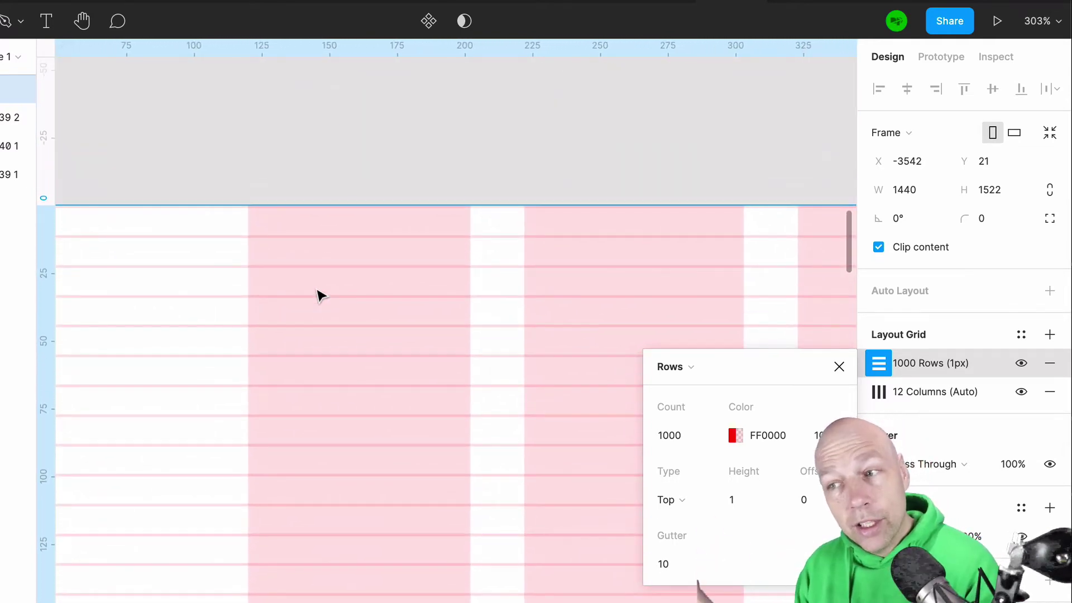
pyautogui.scroll(-4, 369, 328)
pyautogui.hscroll(-8, 368, 327)
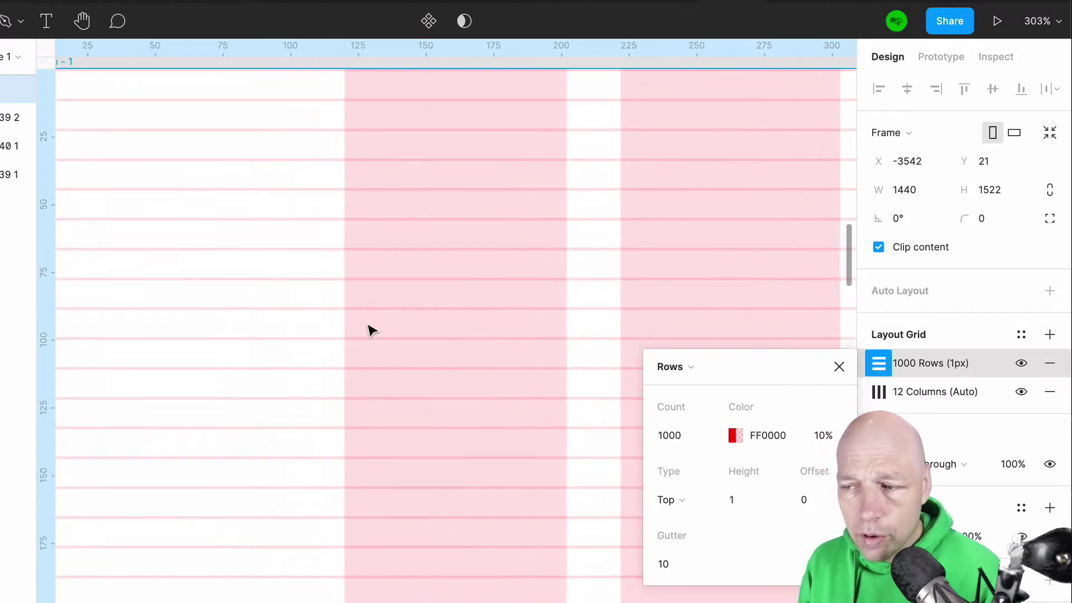
# Step: Set the gutter of the 1000-row grid to 8
pyautogui.click(683, 569)
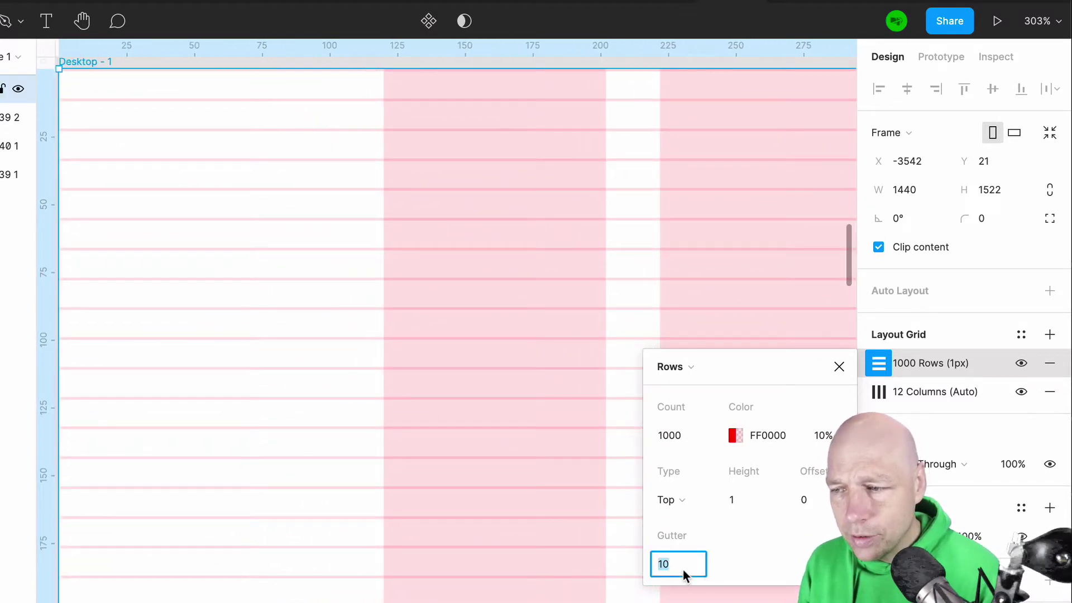
pyautogui.write('8')
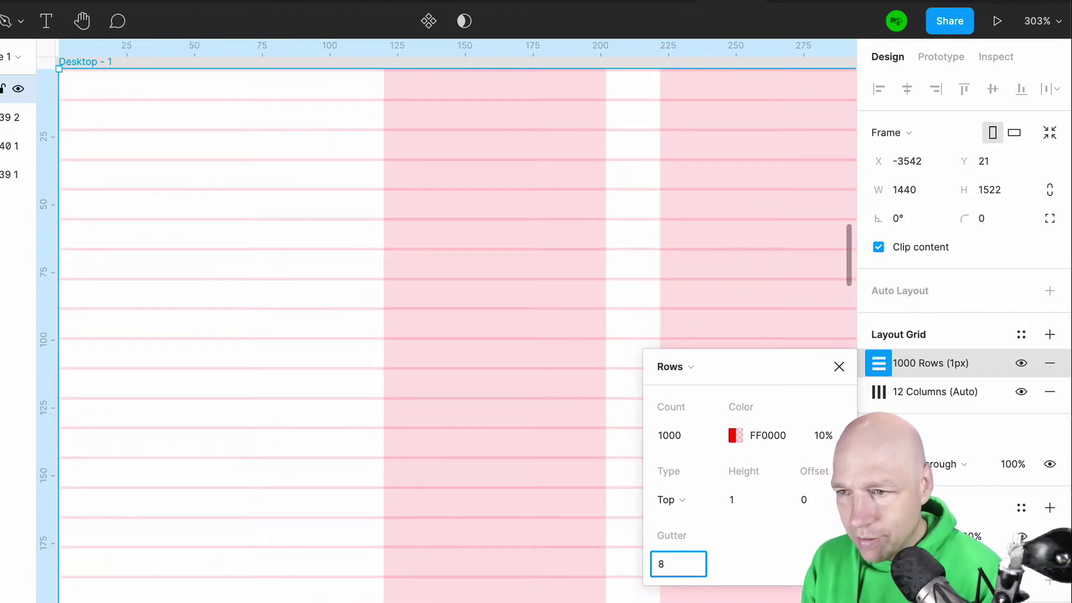
pyautogui.press('Return')
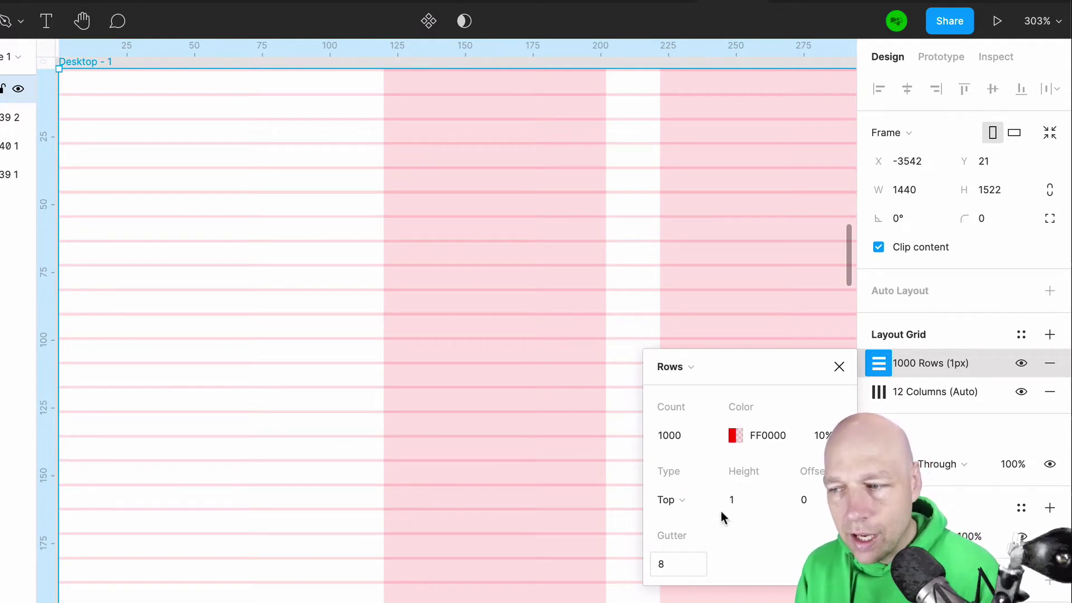
# Step: Set the row grid's gutter to 7 so each 1px line and its gap form an 8px unit
pyautogui.click(686, 564)
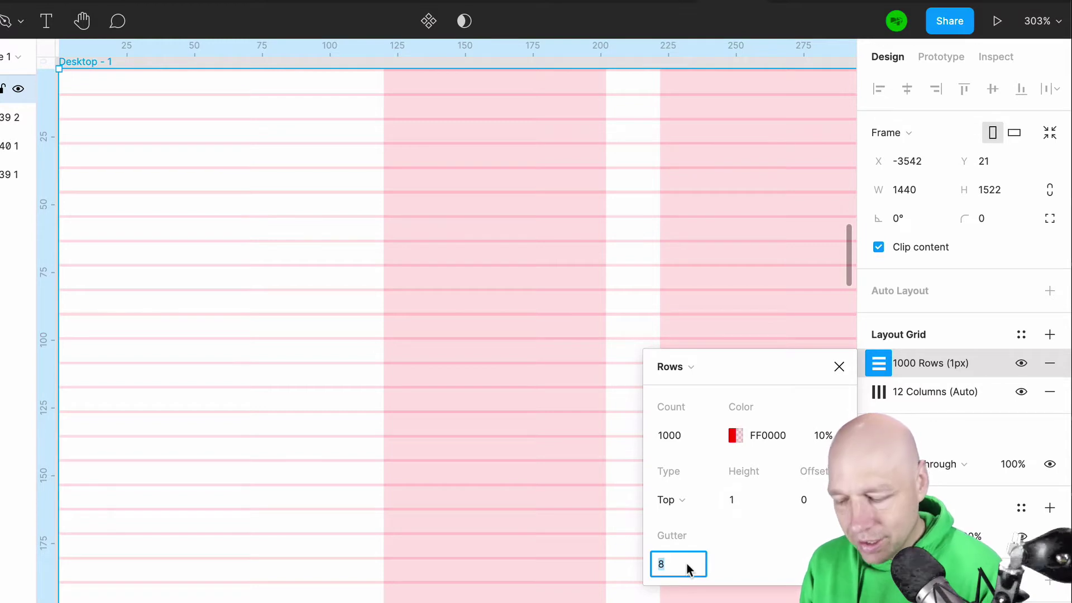
pyautogui.write('7')
pyautogui.press('Return')
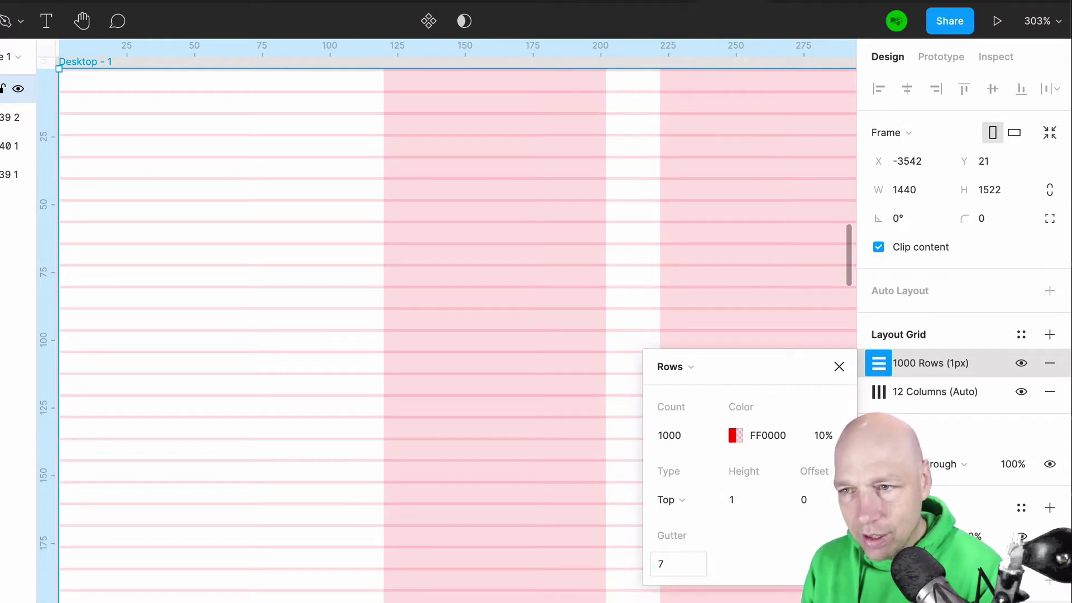
pyautogui.click(753, 501)
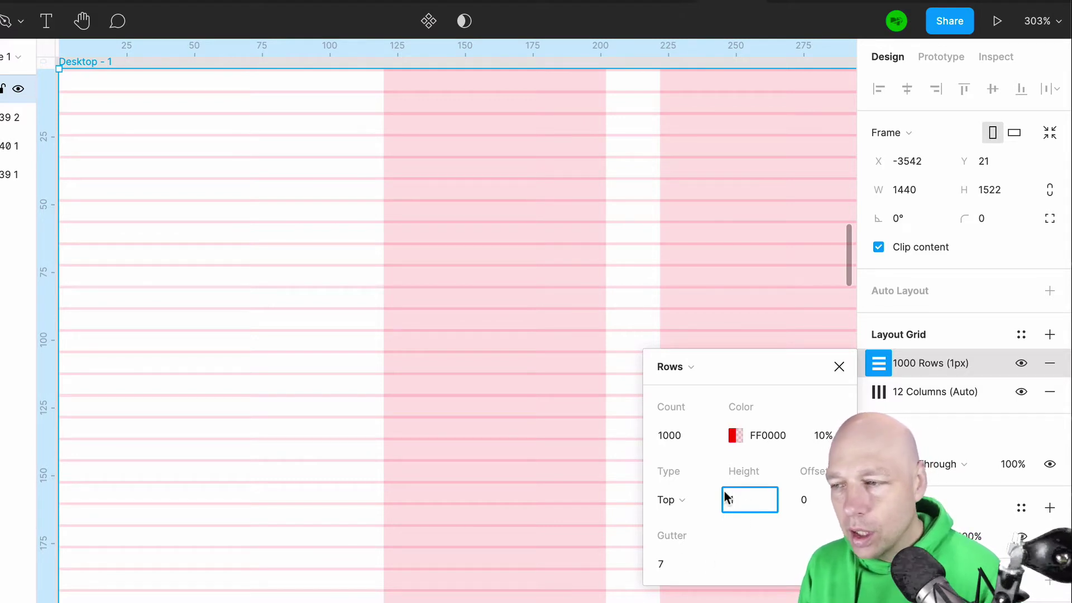
# Step: Add a third layout grid to the Desktop - 1 frame and make it Columns aligned to the Left
pyautogui.click(1051, 335)
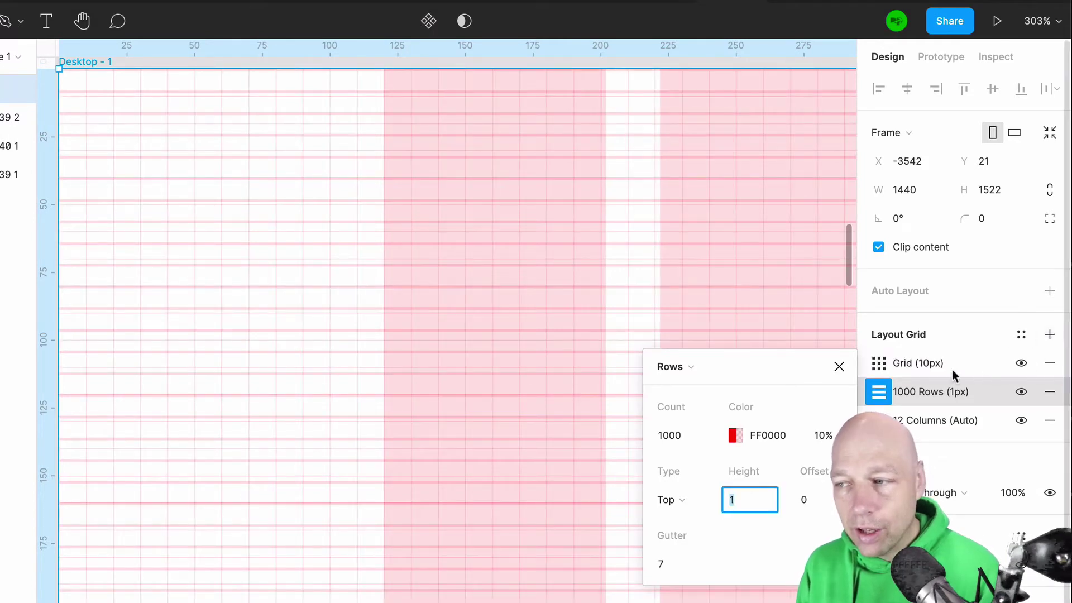
pyautogui.click(880, 364)
pyautogui.click(692, 368)
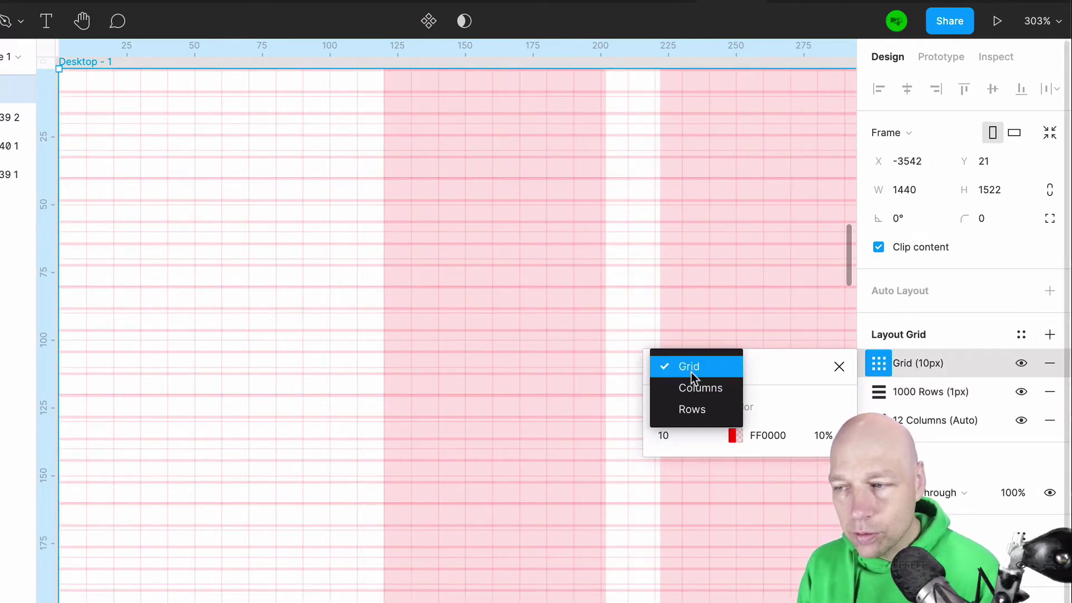
pyautogui.click(691, 390)
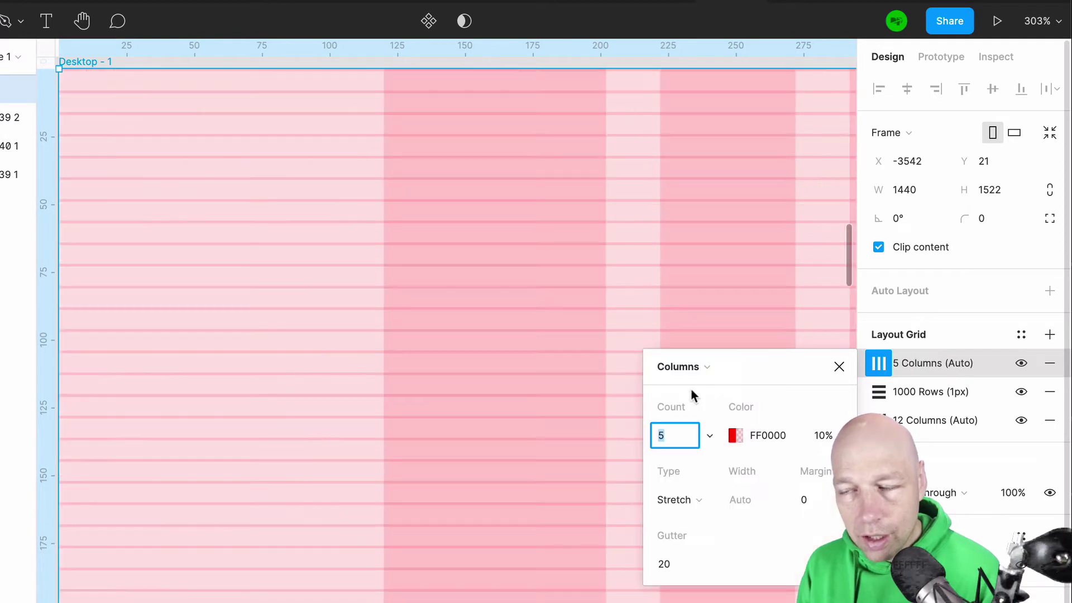
pyautogui.click(691, 503)
pyautogui.click(696, 437)
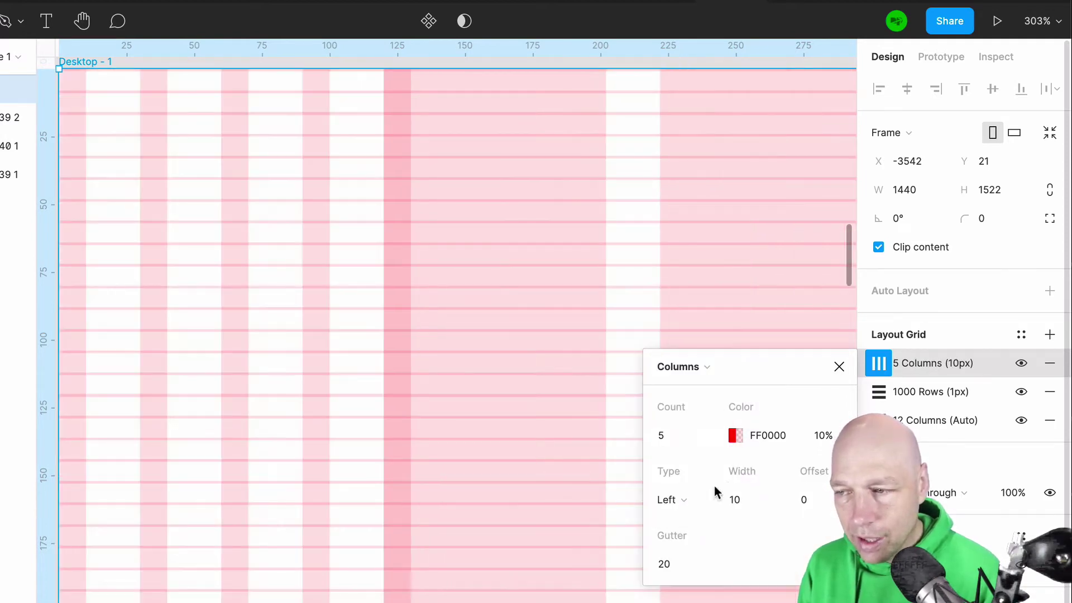
# Step: Set the new left-aligned column grid's width to 1 and its gutter to 7
pyautogui.click(751, 499)
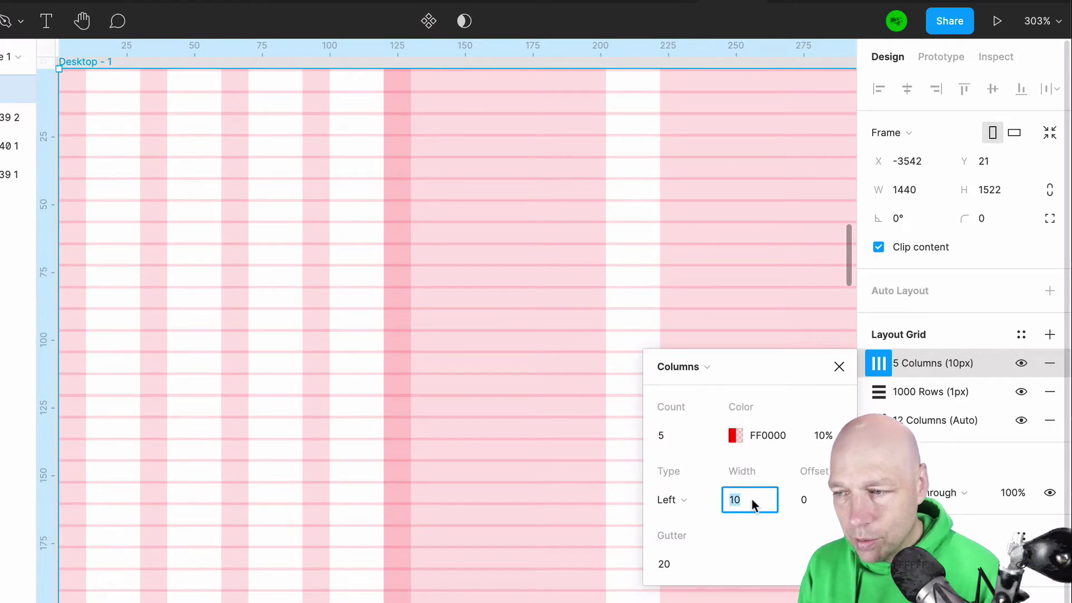
pyautogui.write('1')
pyautogui.press('Tab')
pyautogui.click(677, 554)
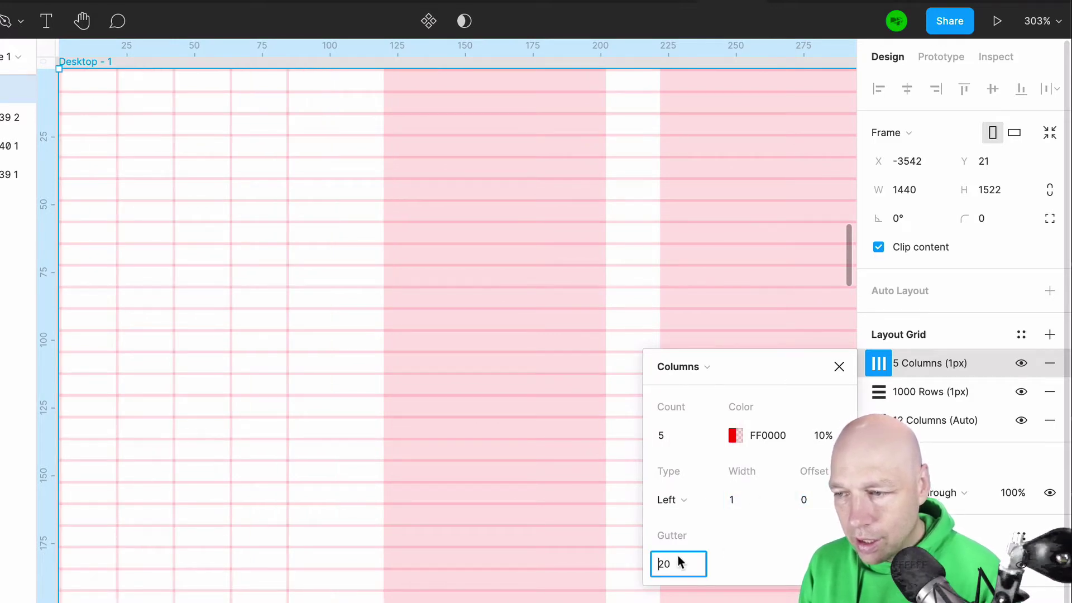
pyautogui.write('0')
pyautogui.press('BackSpace')
pyautogui.write('7')
pyautogui.press('Return')
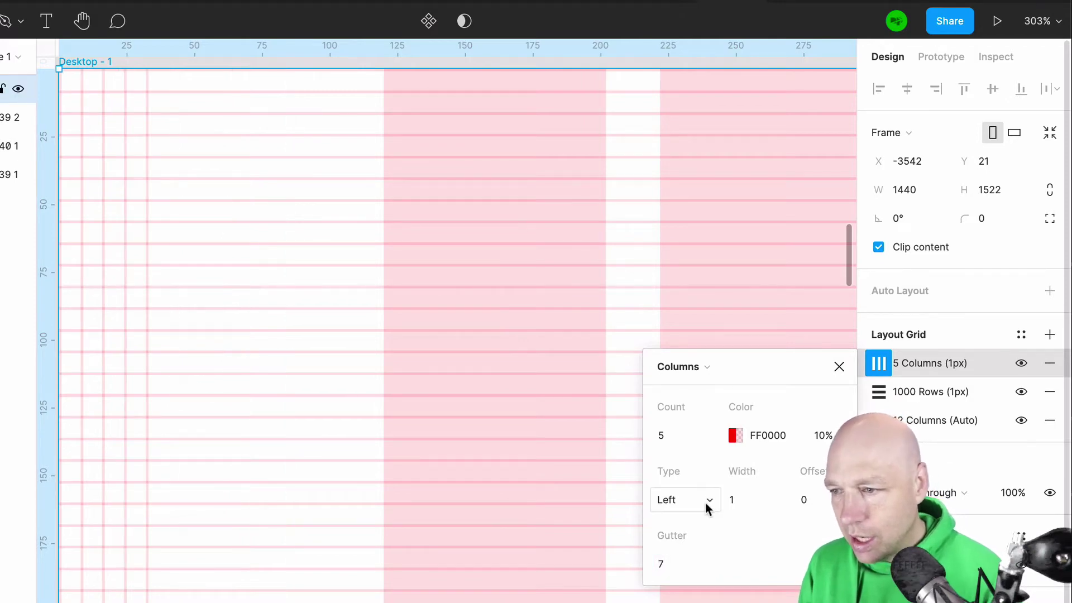
# Step: Set the 1px column grid's count to 1000 so it spans the frame, and deselect the frame
pyautogui.click(684, 435)
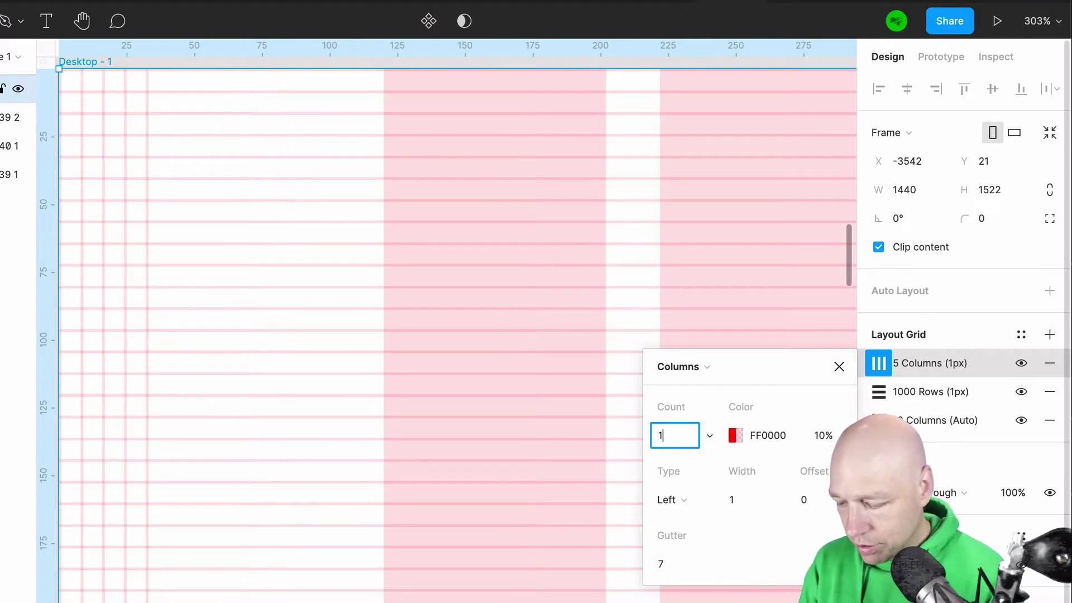
pyautogui.write('100')
pyautogui.press('Return')
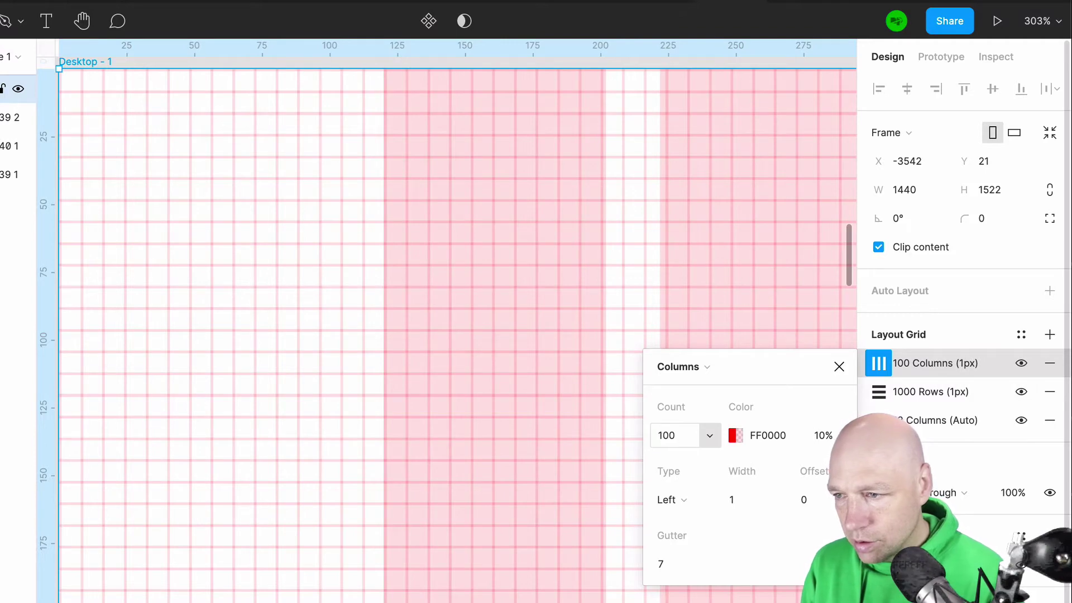
pyautogui.click(670, 437)
pyautogui.click(685, 439)
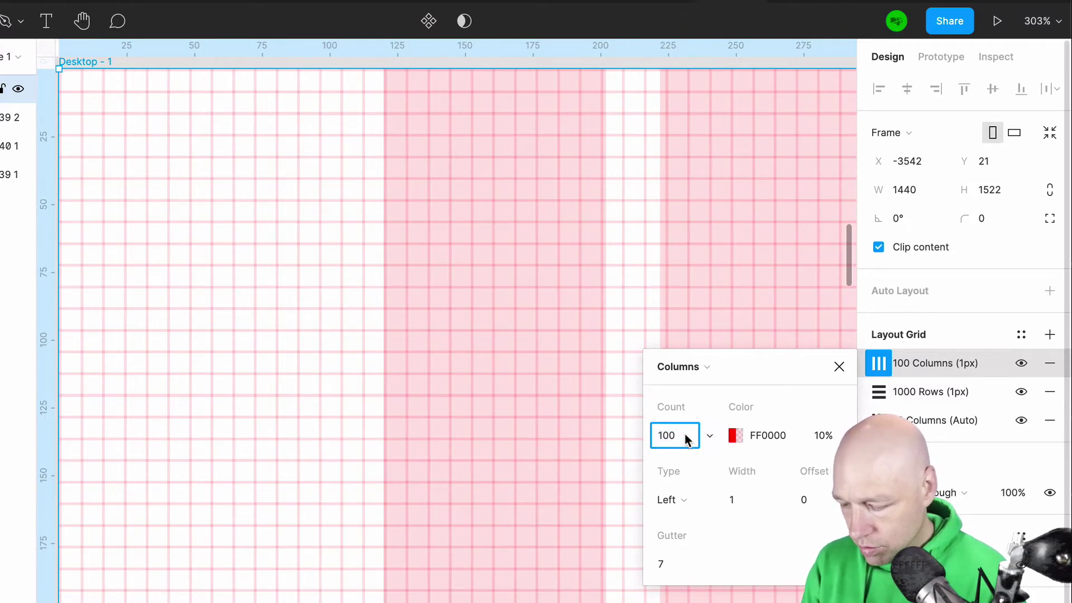
pyautogui.write('0')
pyautogui.press('Return')
pyautogui.scroll(-5, 685, 435)
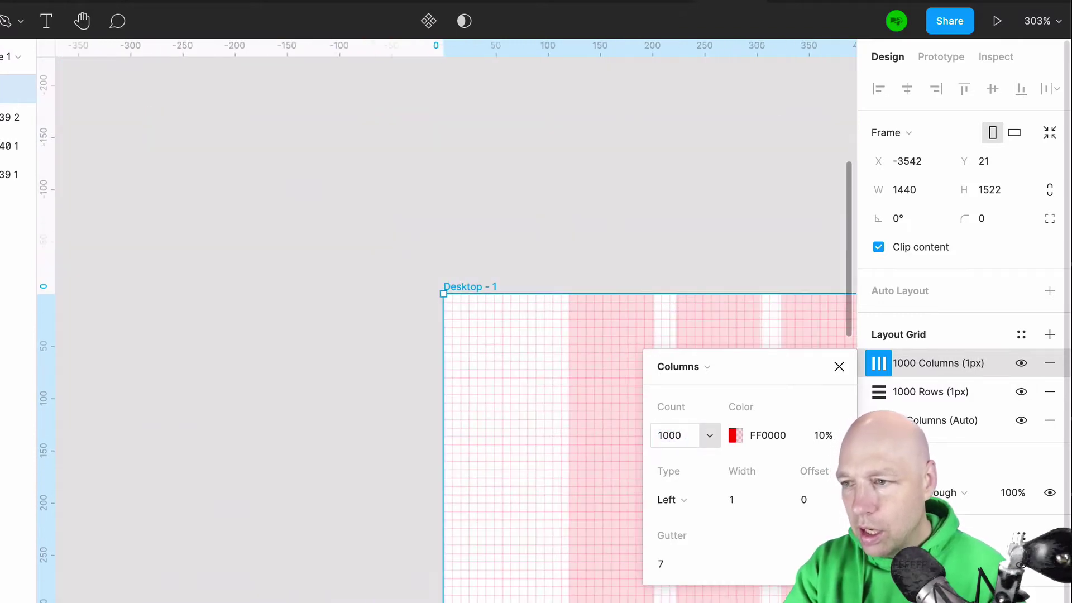
pyautogui.click(584, 249)
# Step: Draw a rectangle about 647 × 433 on the Desktop - 1 frame, starting at the first column's left edge
pyautogui.hscroll(8, 596, 249)
pyautogui.scroll(-3, 586, 260)
pyautogui.hscroll(6, 584, 259)
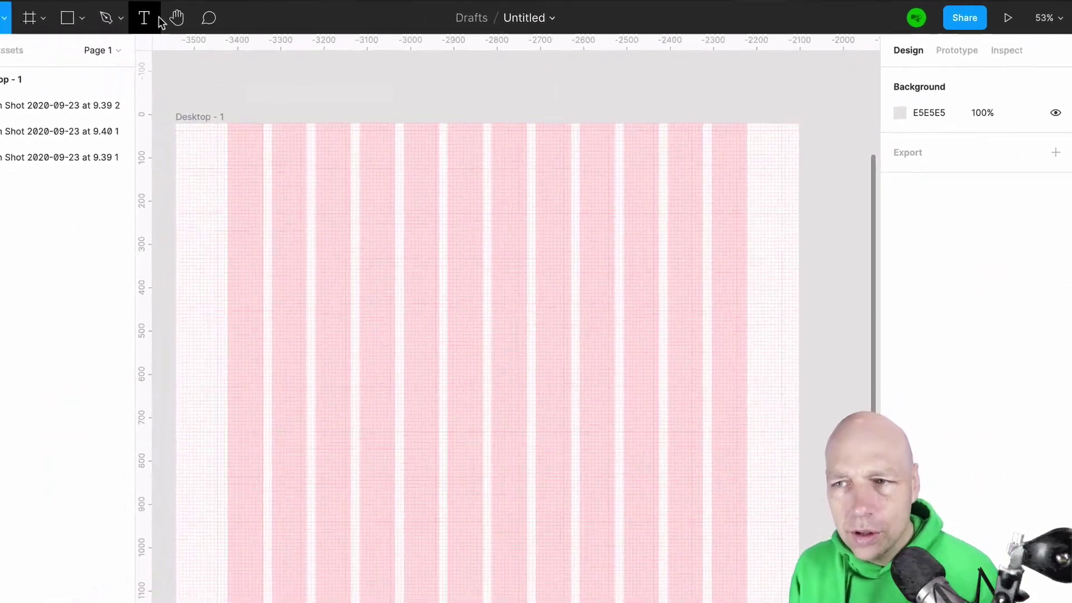
pyautogui.click(81, 18)
pyautogui.click(132, 48)
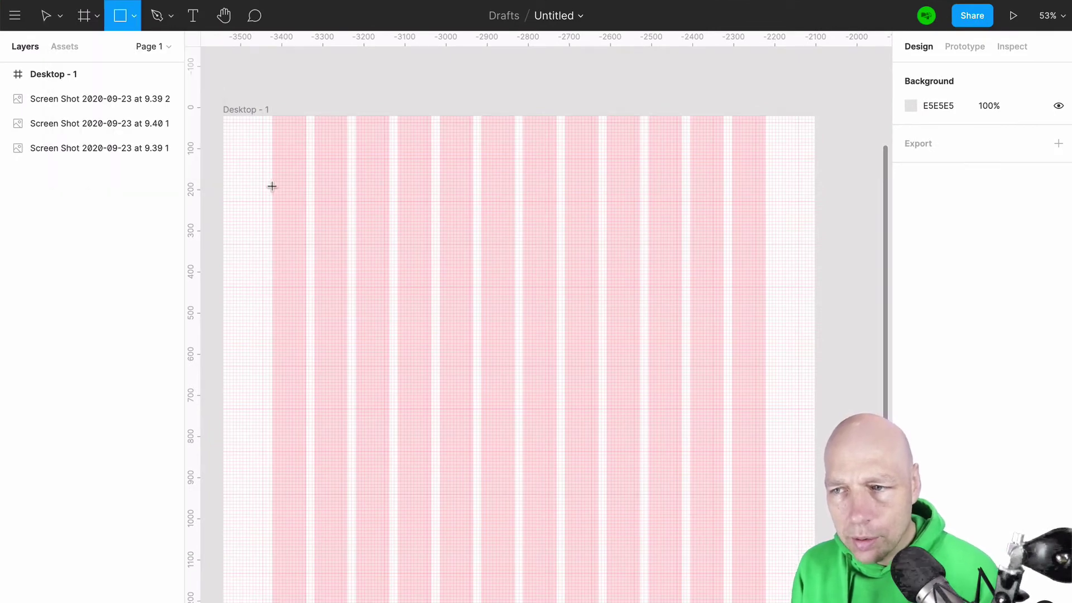
pyautogui.moveTo(272, 186); pyautogui.dragTo(536, 359)
pyautogui.moveTo(349, 271)
pyautogui.mouseDown()
pyautogui.moveTo(361, 252)
pyautogui.moveTo(350, 259)
pyautogui.mouseUp()
# Step: Nudge the rectangle to X 120, Y 145 so its corner sits on the first column's edge and a row line
pyautogui.scroll(10, 290, 168)
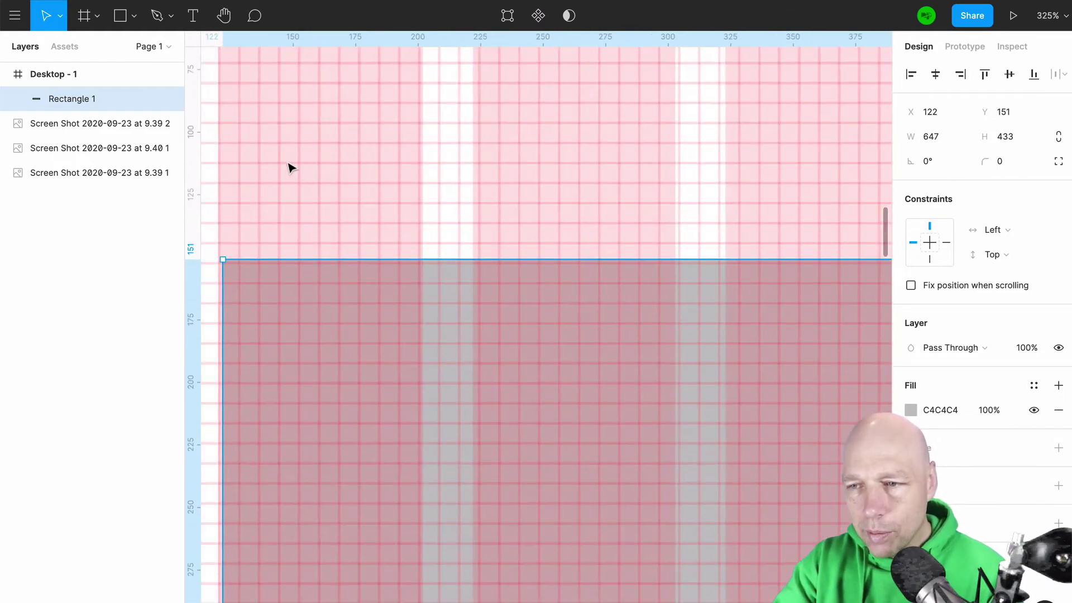
pyautogui.press('Left')
pyautogui.press('Left')
pyautogui.press('Up')
pyautogui.press('Up')
pyautogui.press('Up')
pyautogui.press('Up')
pyautogui.press('Up')
pyautogui.press('Up')
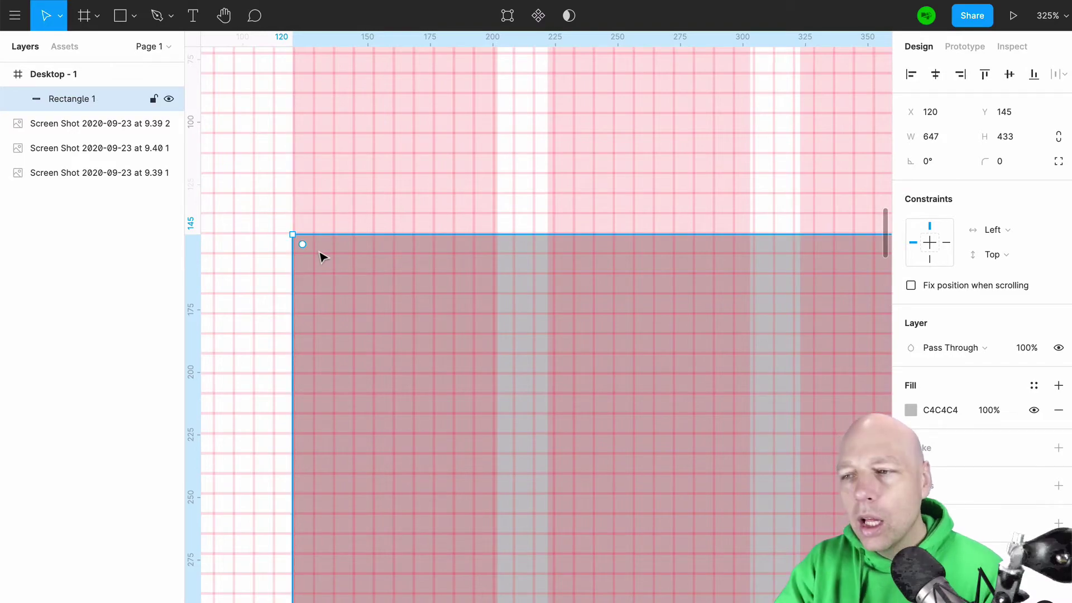
# Step: Widen the rectangle to 1201 so it spans all 12 columns, and check its right edge against the last column
pyautogui.scroll(-10, 323, 257)
pyautogui.scroll(-3, 323, 257)
pyautogui.hscroll(2, 322, 257)
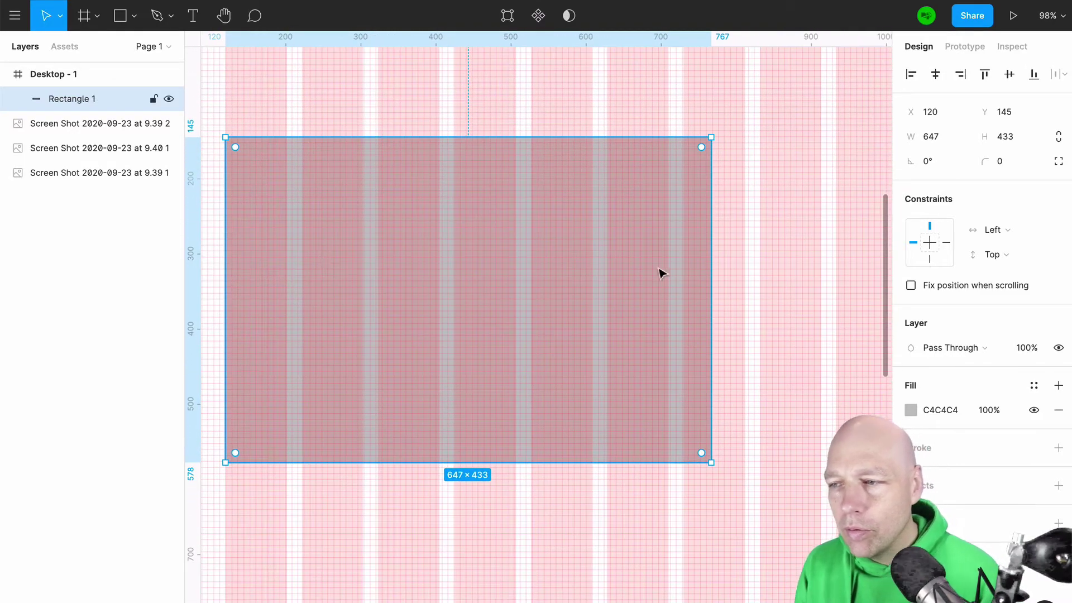
pyautogui.scroll(-4, 712, 276)
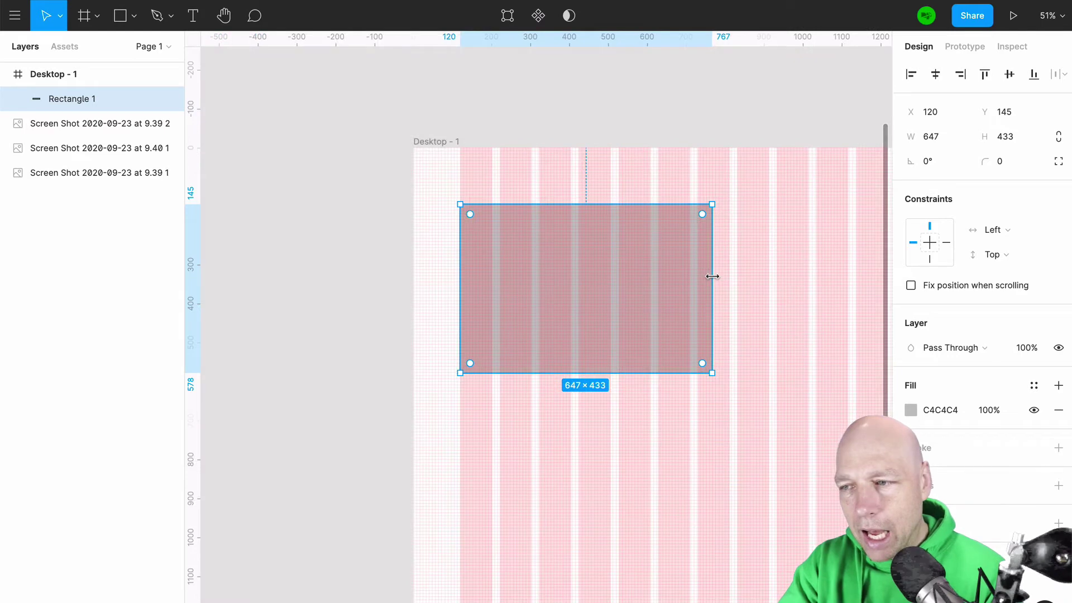
pyautogui.hscroll(3, 713, 276)
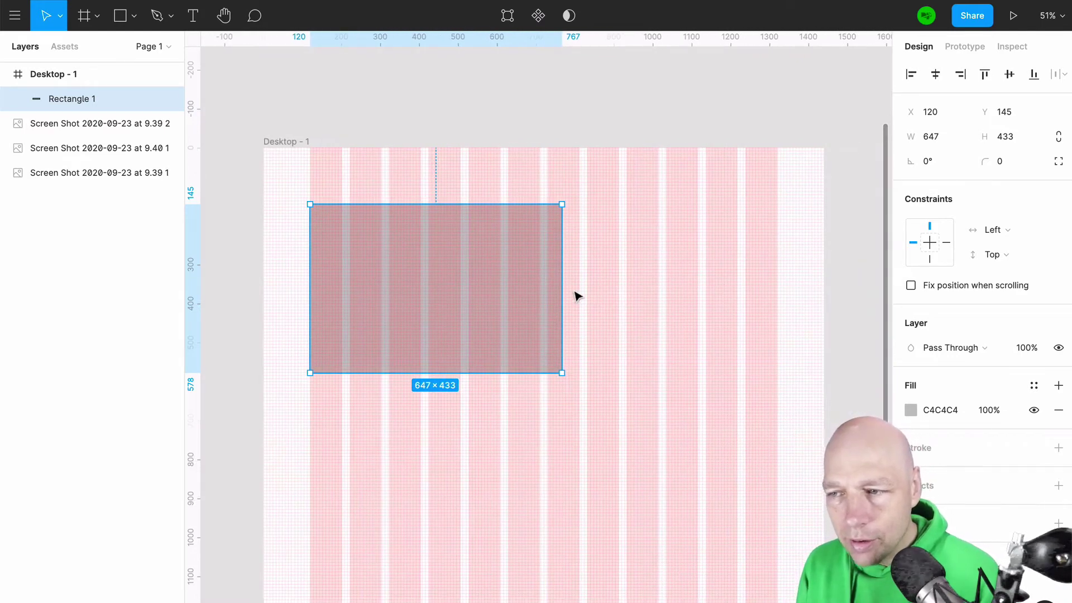
pyautogui.moveTo(565, 287); pyautogui.dragTo(778, 276)
pyautogui.hscroll(2, 790, 261)
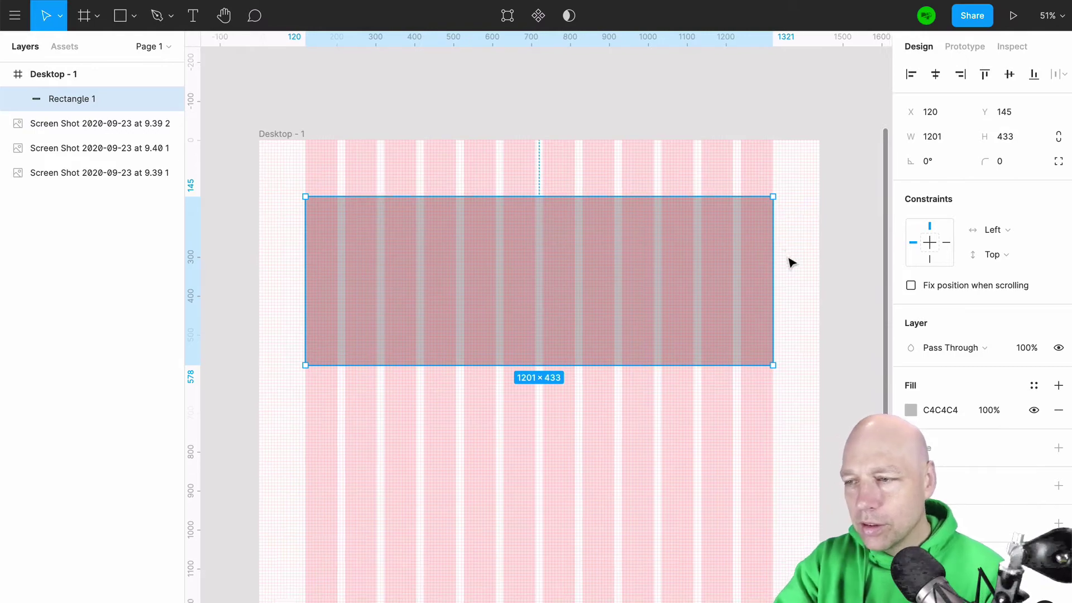
pyautogui.scroll(5, 711, 233)
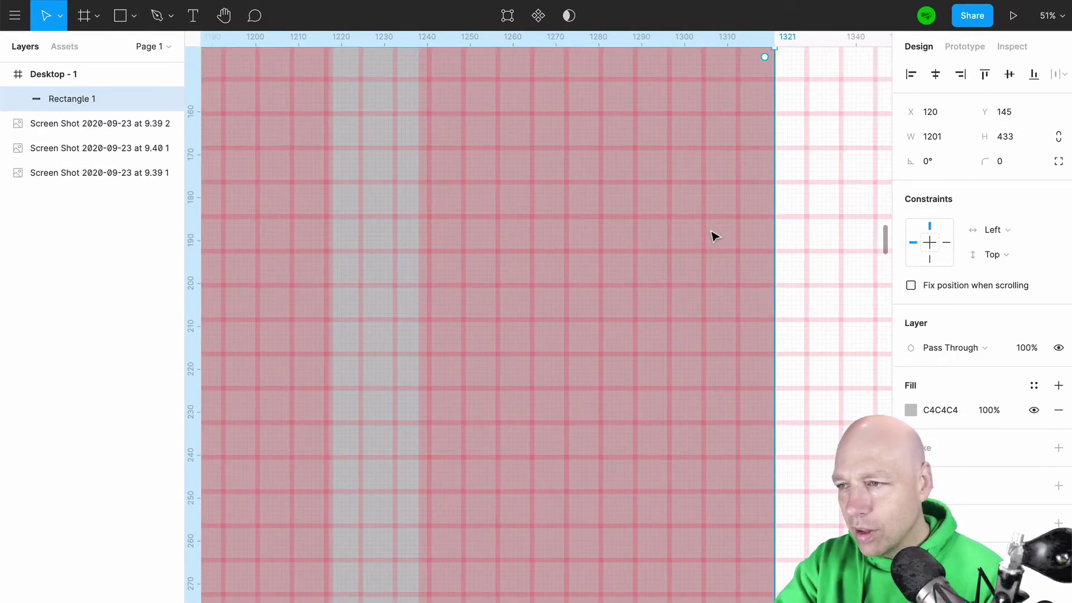
pyautogui.scroll(-5, 709, 230)
pyautogui.scroll(-3, 711, 234)
pyautogui.scroll(-2, 711, 234)
pyautogui.hscroll(-2, 711, 234)
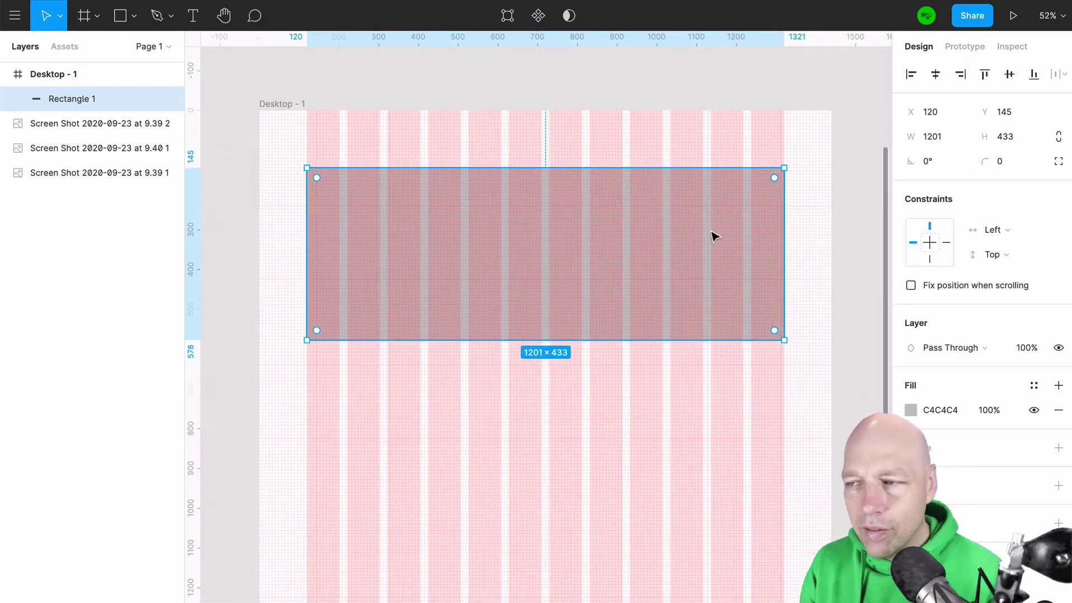
# Step: Wrap the 1201 × 433 rectangle in its own frame with Frame Selection
pyautogui.moveTo(534, 223)
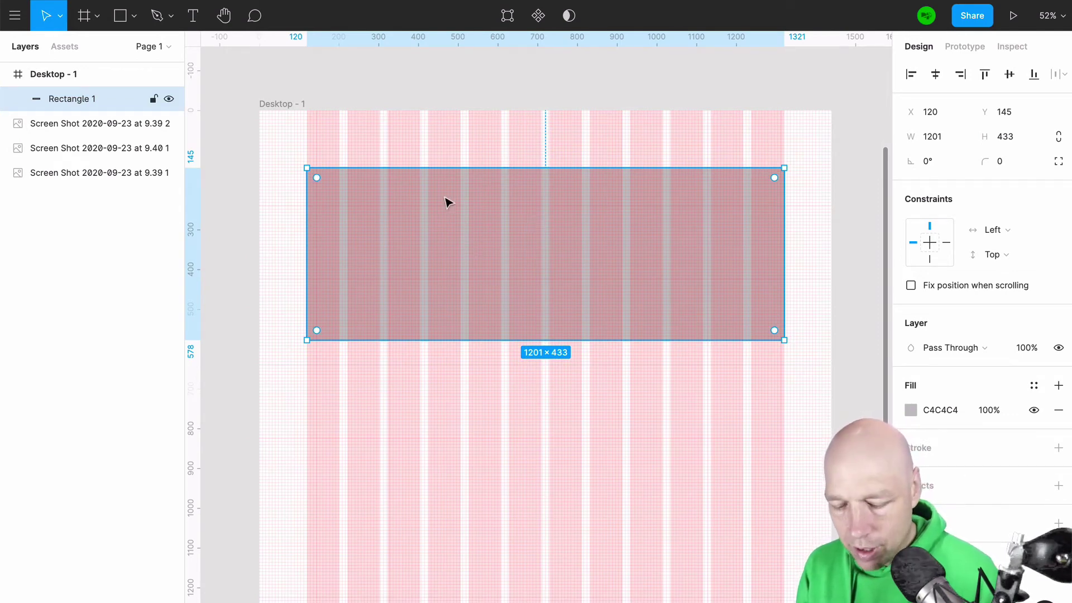
pyautogui.moveTo(403, 242)
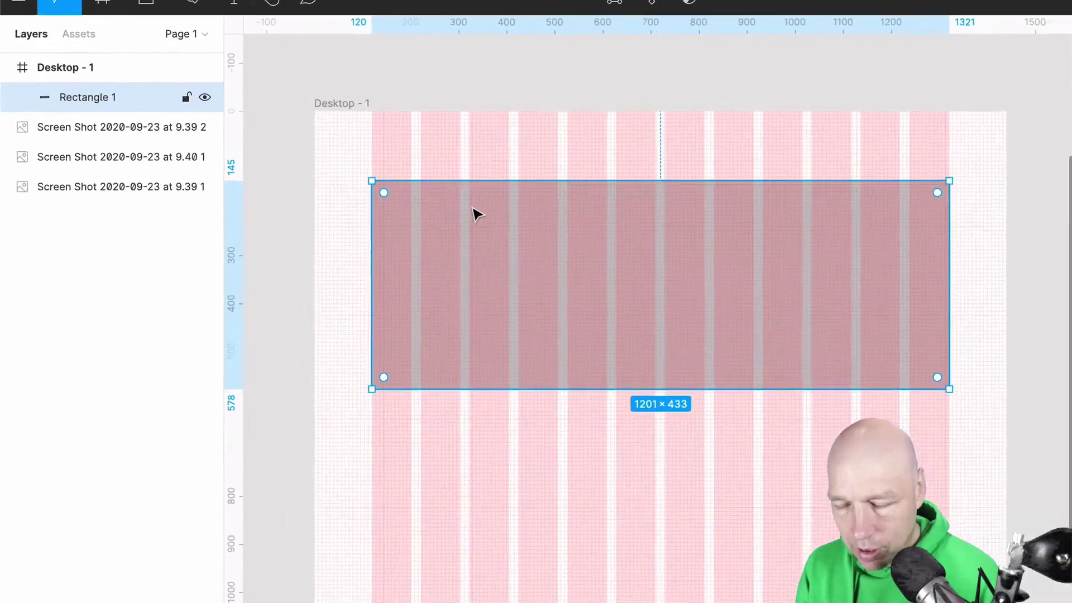
pyautogui.rightClick(389, 192)
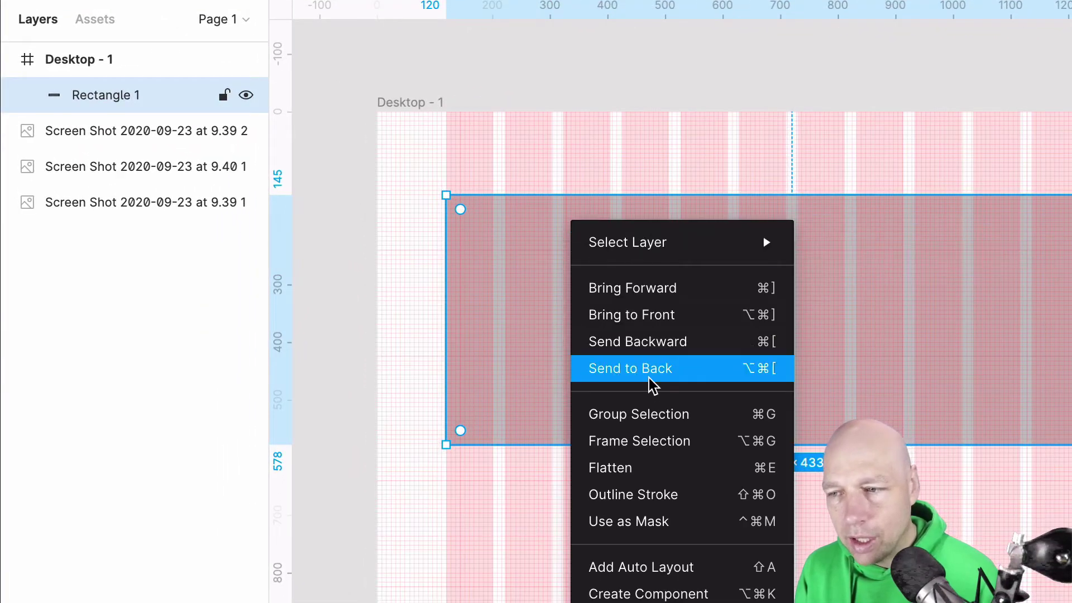
pyautogui.click(656, 443)
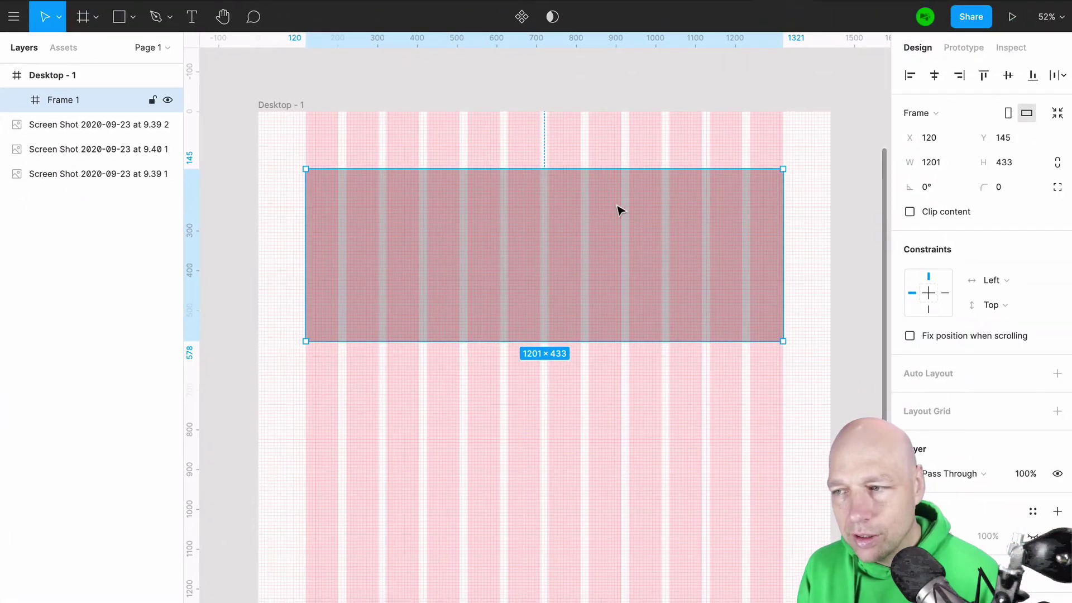
# Step: Change the colour of the rectangle inside the new frame to white, FFFFFF
pyautogui.scroll(-3, 982, 318)
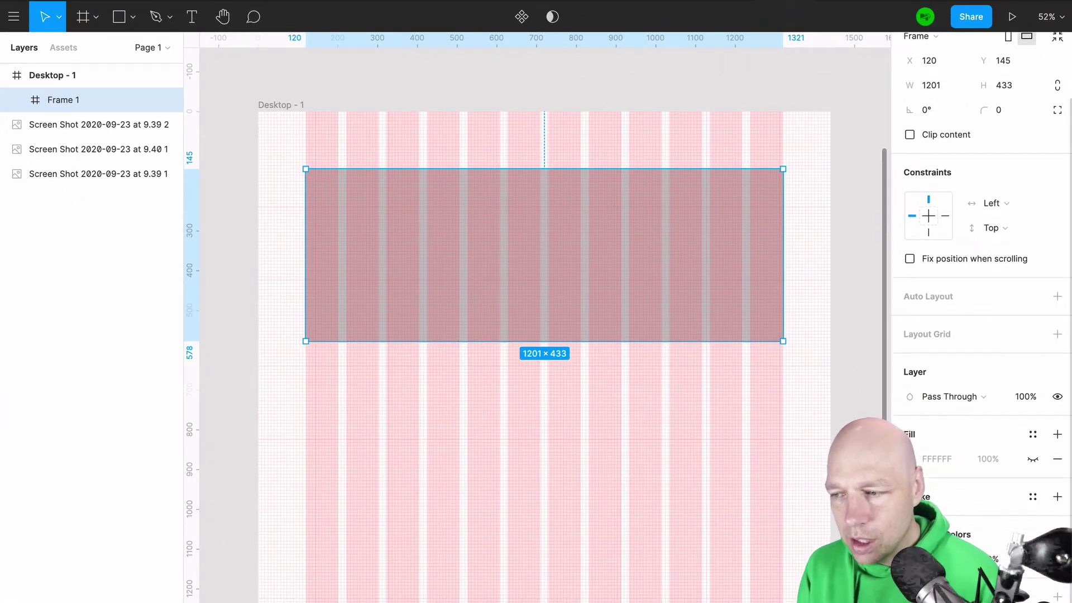
pyautogui.click(910, 458)
pyautogui.moveTo(742, 305); pyautogui.dragTo(699, 260)
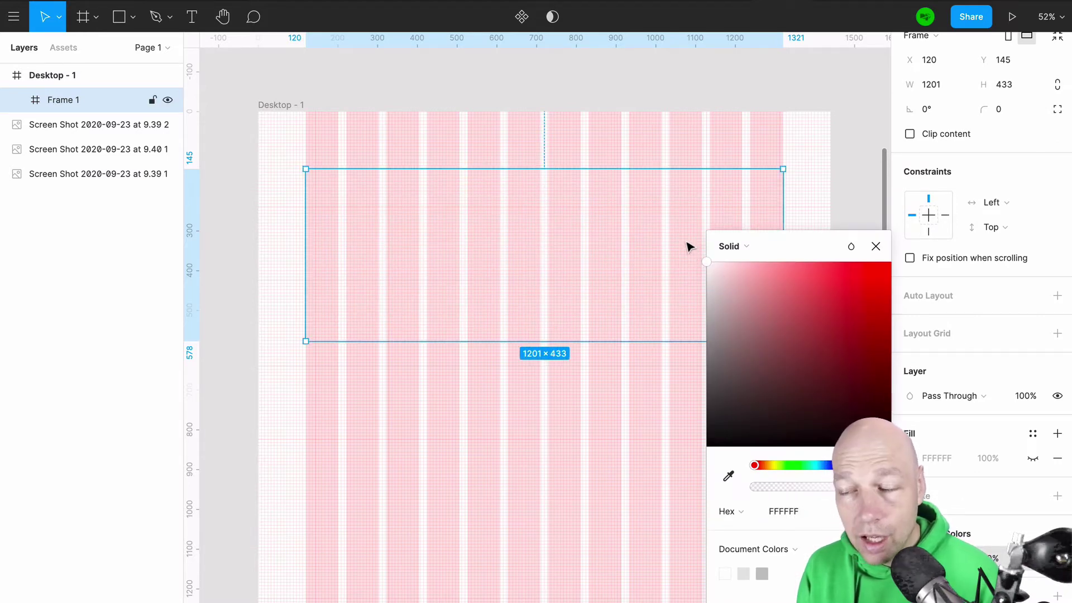
pyautogui.click(875, 247)
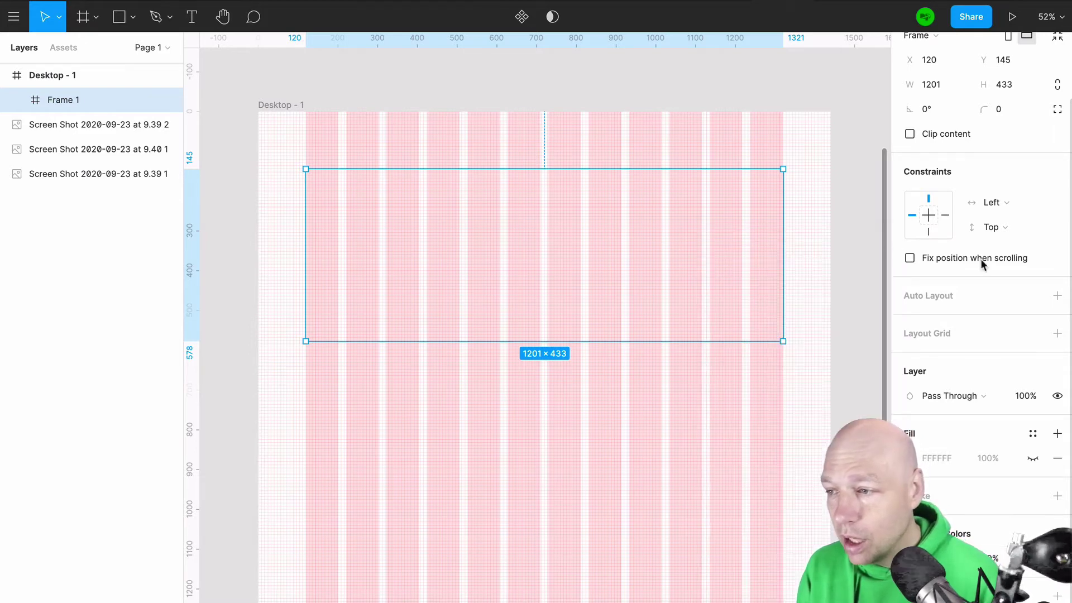
# Step: Add a Columns layout grid to the nested frame and set its count to 3
pyautogui.click(1057, 335)
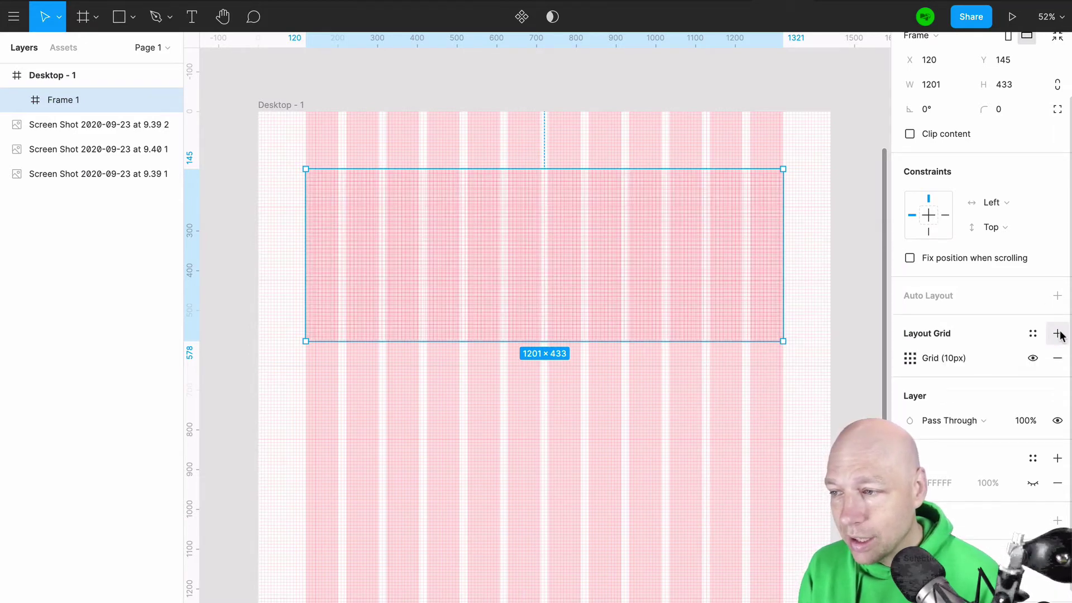
pyautogui.click(910, 358)
pyautogui.click(743, 361)
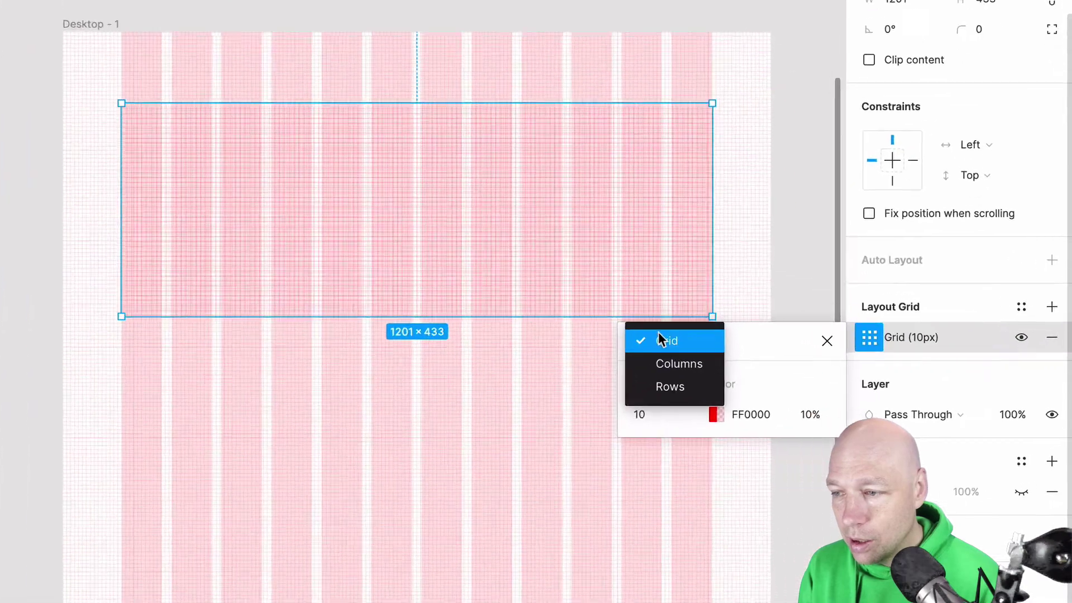
pyautogui.click(748, 382)
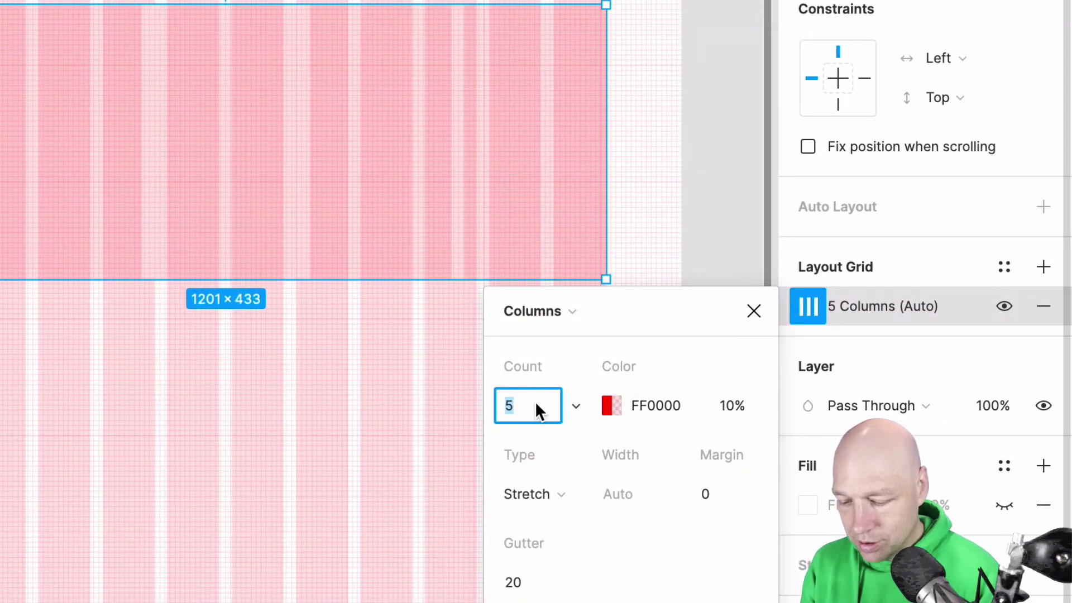
pyautogui.write('3')
pyautogui.press('Return')
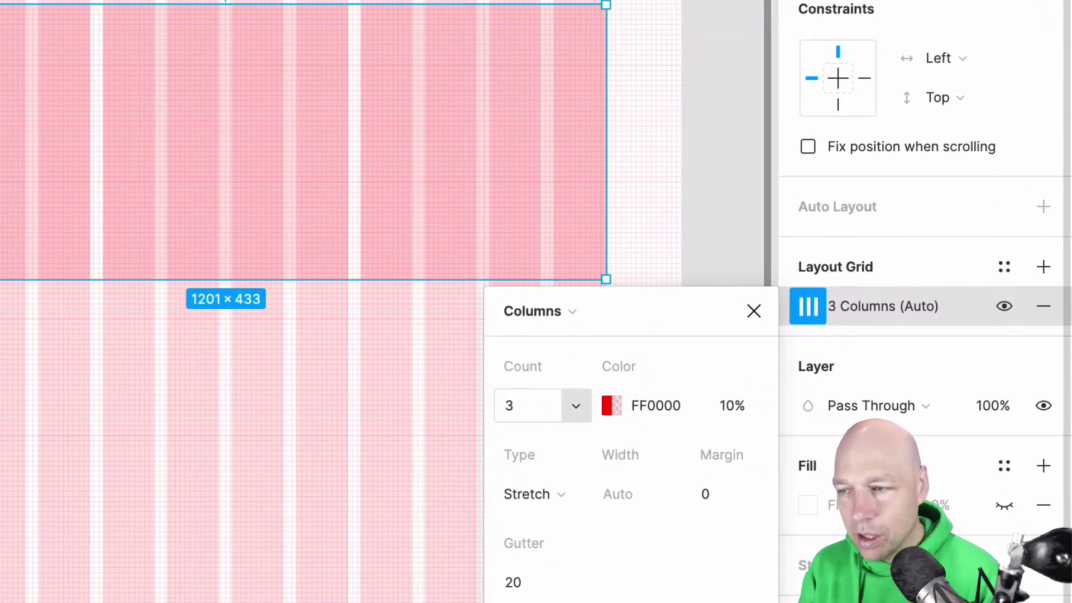
# Step: Set the nested frame's column grid colour opacity to 50%
pyautogui.click(734, 405)
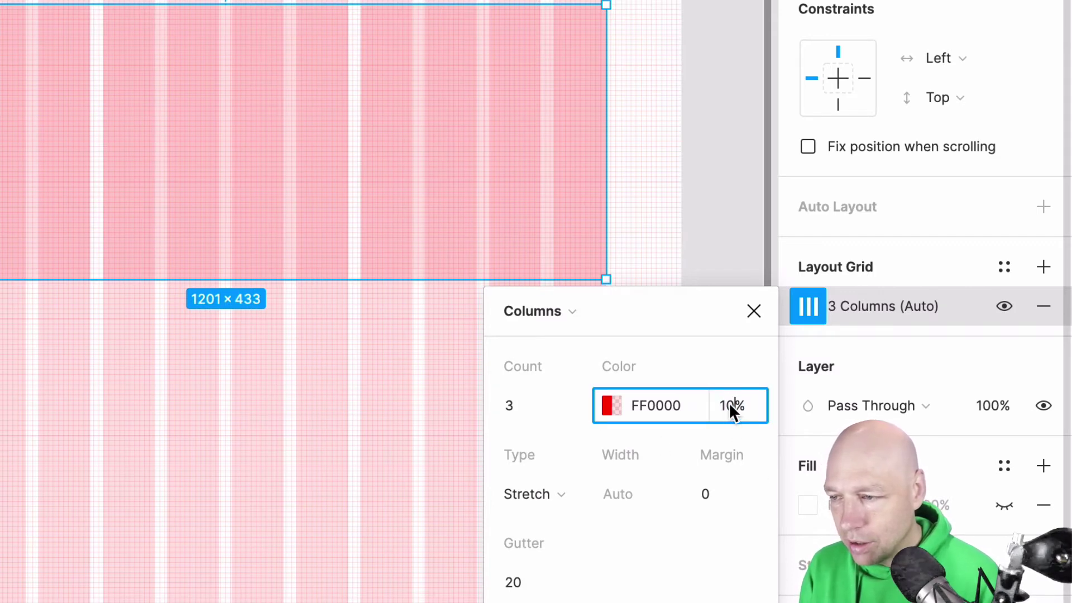
pyautogui.write('5')
pyautogui.press('Return')
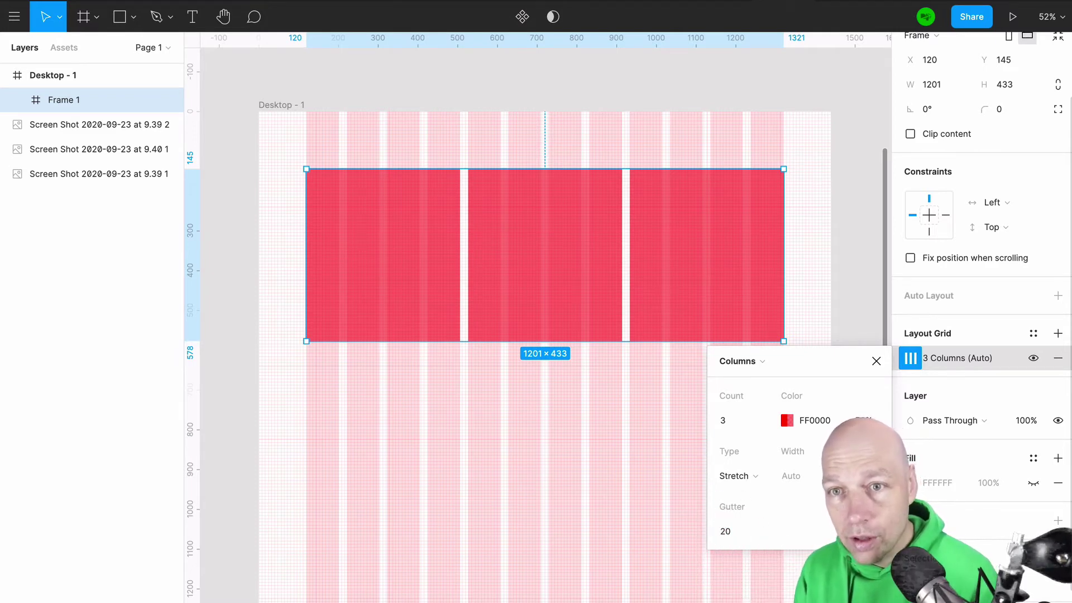
# Step: Set the nested frame's column count to 6 and close the grid settings
pyautogui.click(720, 420)
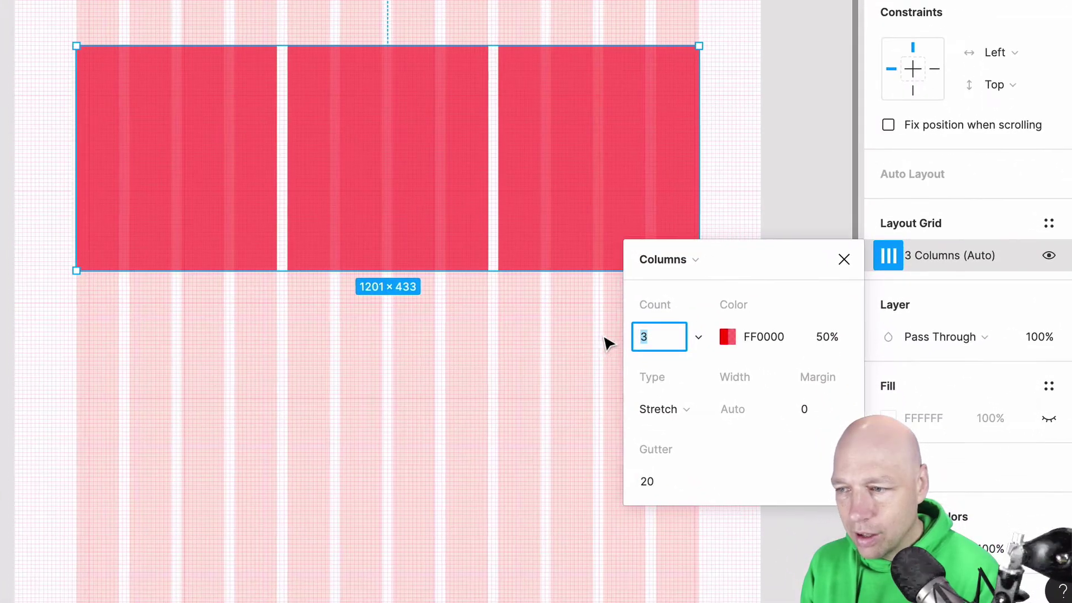
pyautogui.write('6')
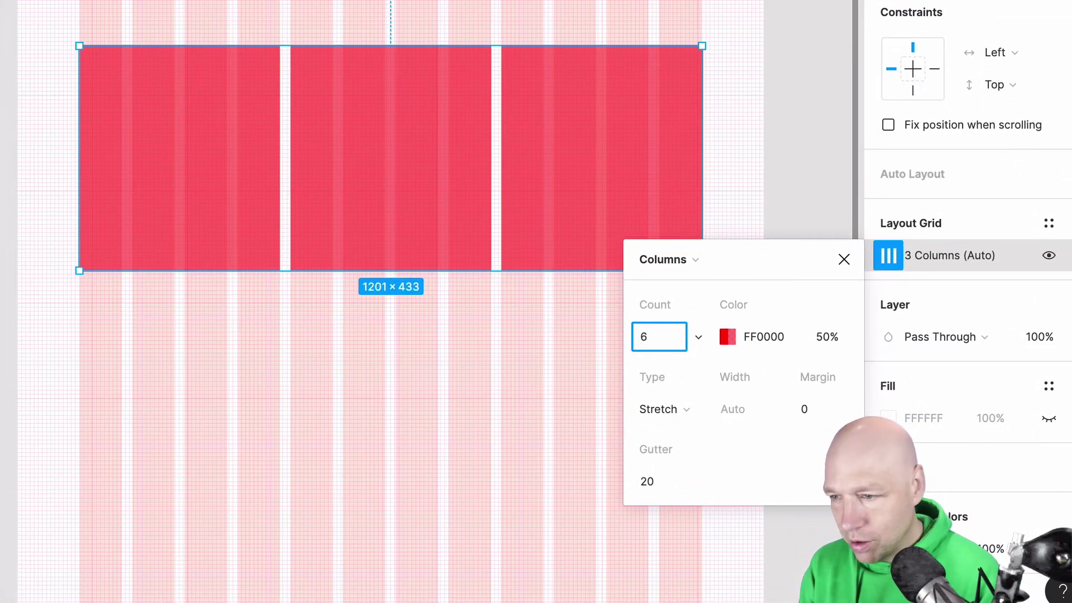
pyautogui.press('Return')
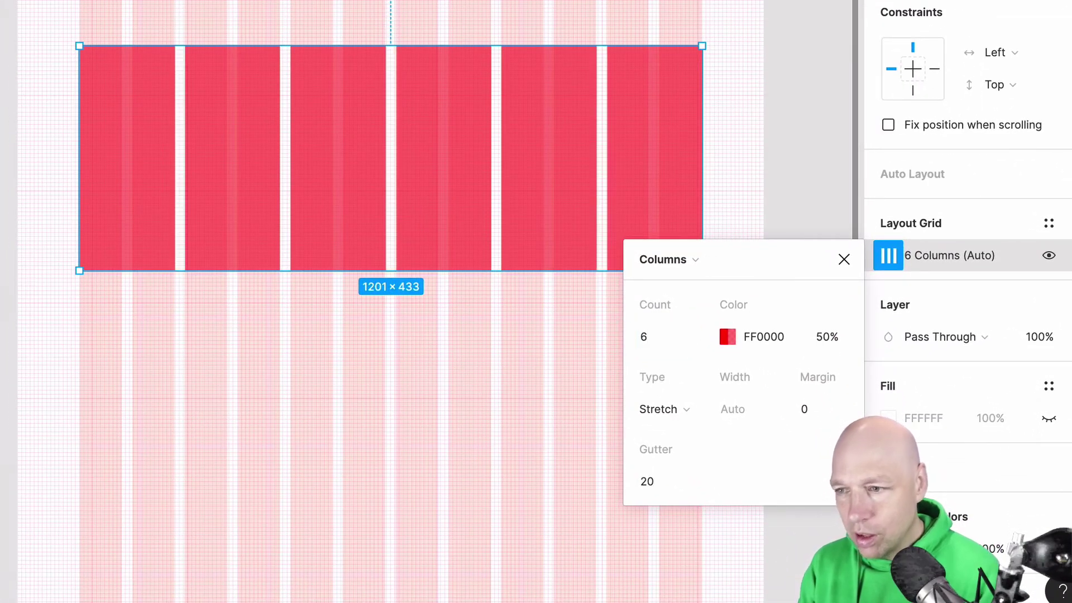
pyautogui.click(608, 29)
# Step: Duplicate the six-column frame and place the copy below the original at X 120, Y 641
pyautogui.click(441, 180)
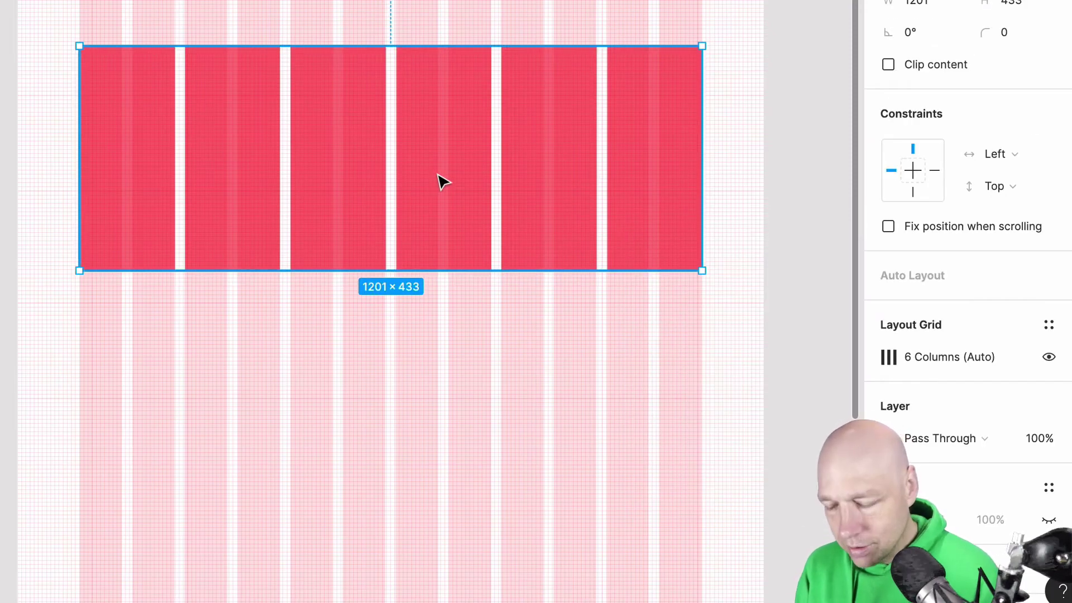
pyautogui.hotkey('ctrl', 'v')
pyautogui.moveTo(440, 232); pyautogui.dragTo(445, 430)
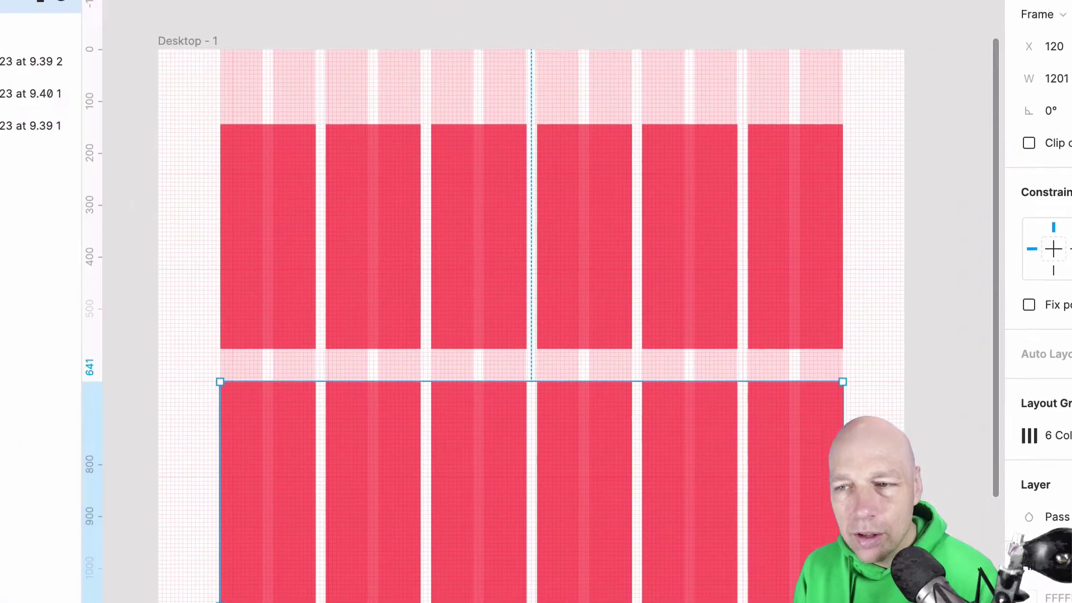
# Step: Rename the original upper frame, Frame 1, as "6-col frame"
pyautogui.doubleClick(97, 86)
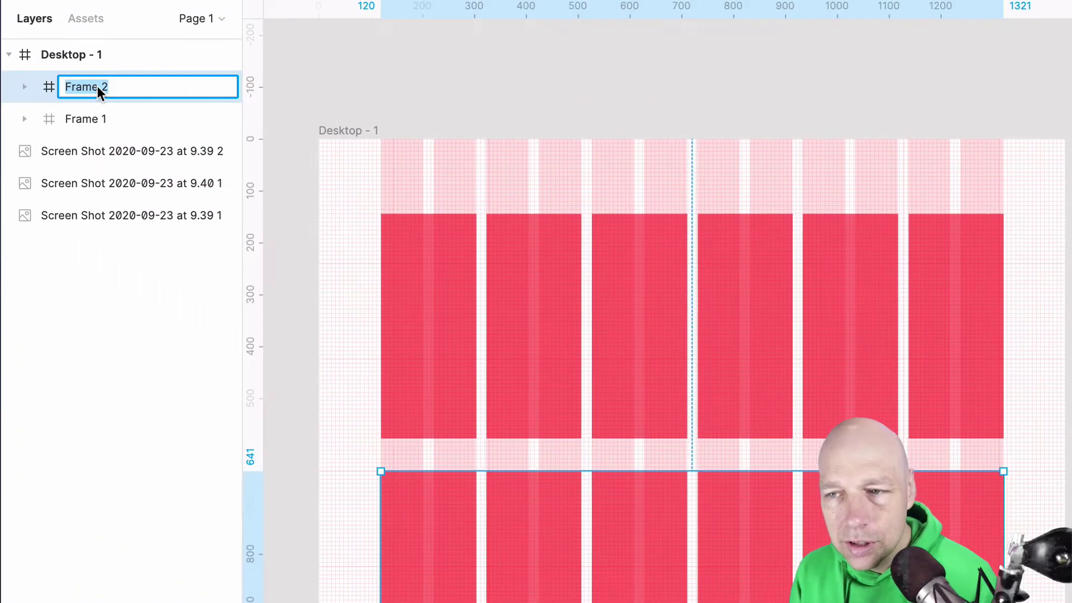
pyautogui.doubleClick(93, 119)
pyautogui.write('6-col frame')
pyautogui.press('Return')
# Step: Lock the 6-col frame and hide it
pyautogui.click(474, 94)
pyautogui.click(503, 274)
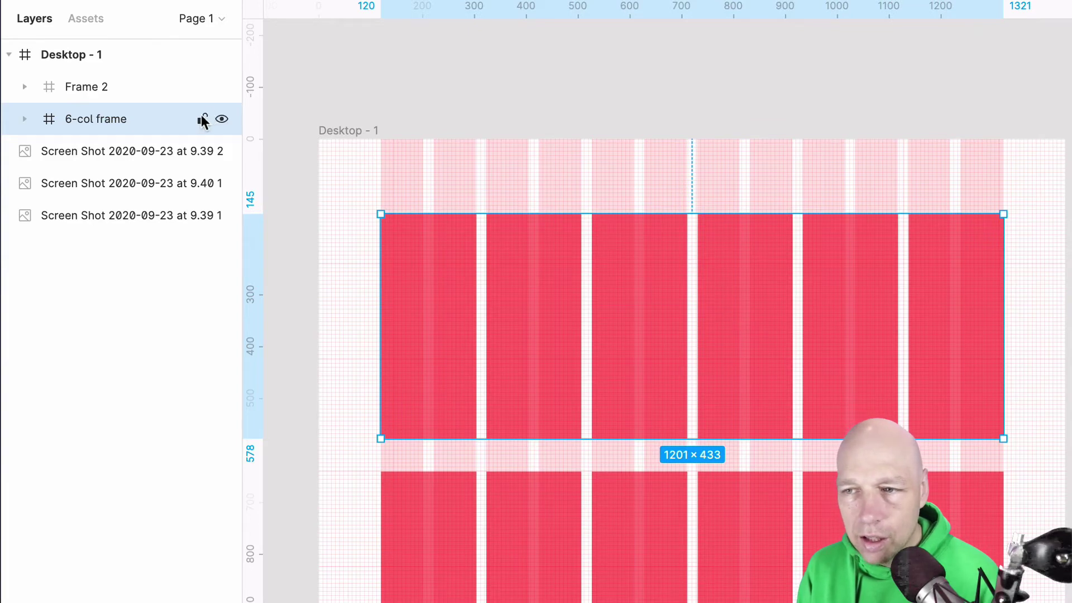
pyautogui.click(202, 120)
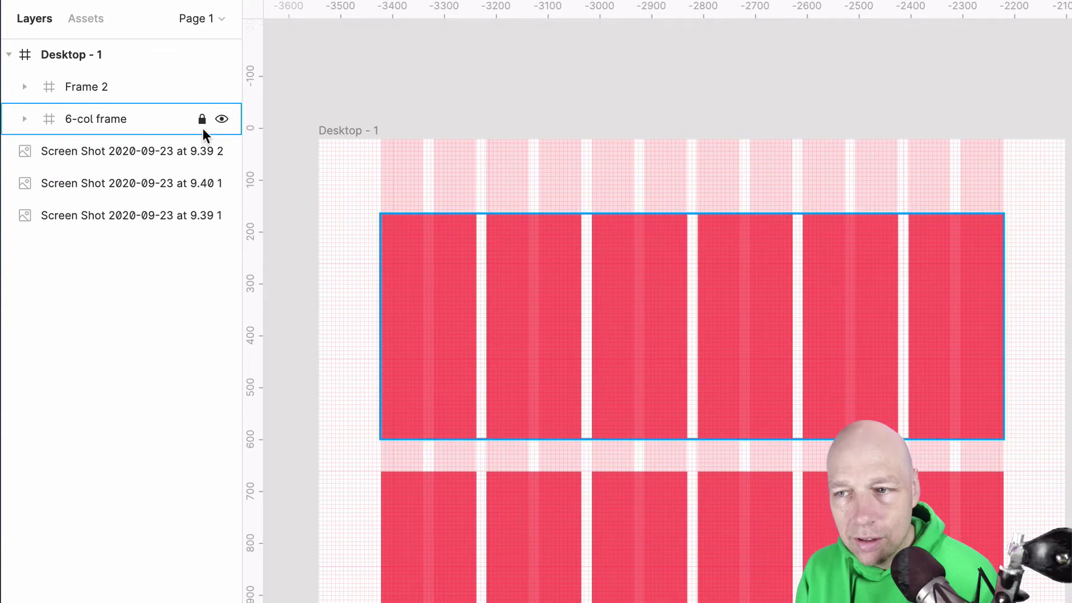
pyautogui.click(221, 120)
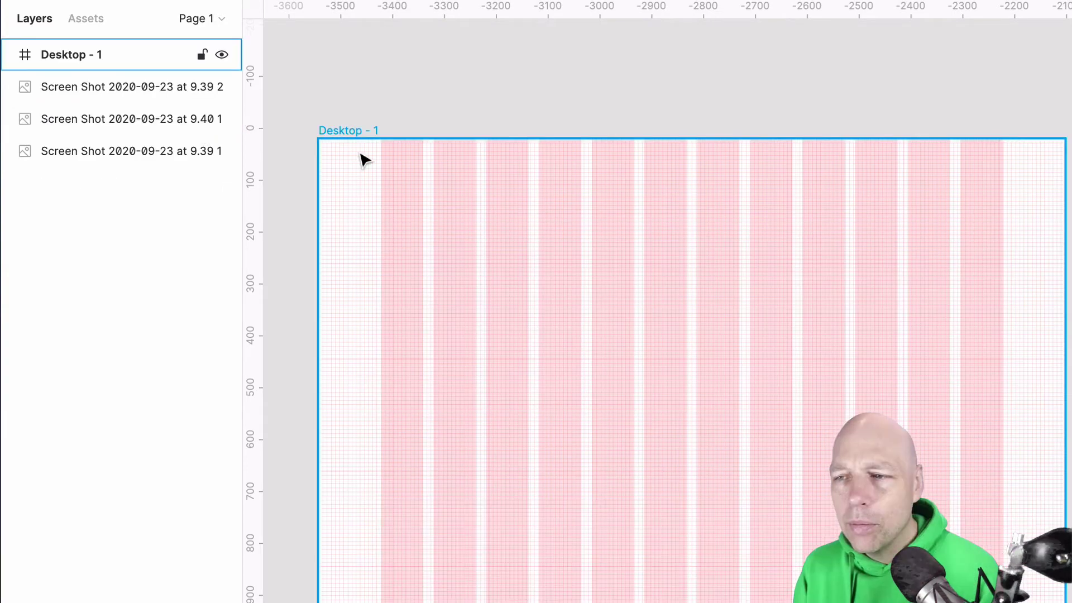
# Step: Replace the Desktop - 1 frame's 1000-row grid with a uniform grid of size 8 and close the grid settings
pyautogui.click(376, 132)
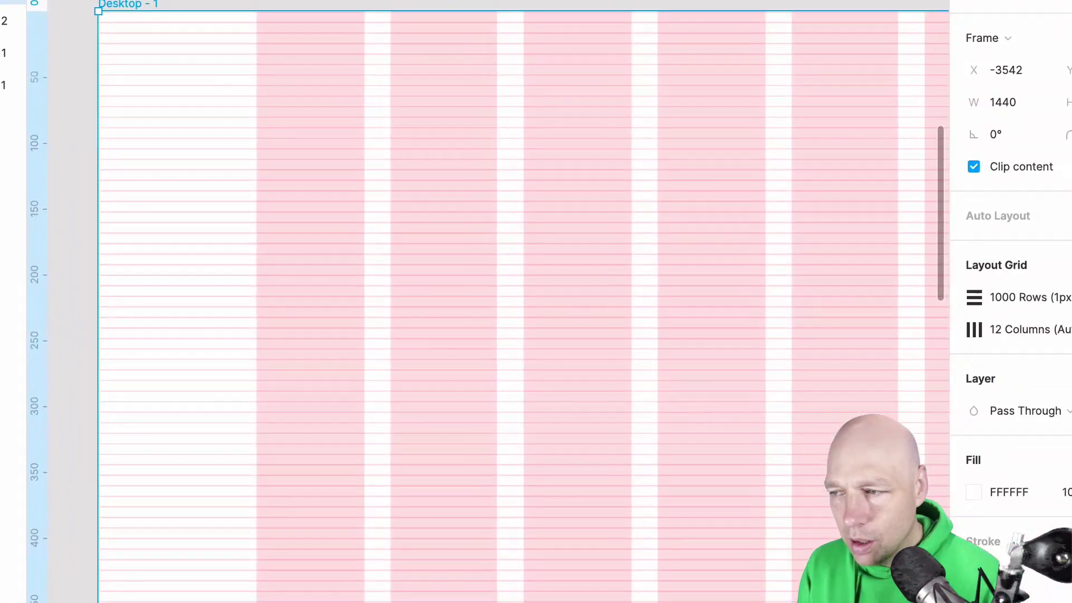
pyautogui.click(1049, 261)
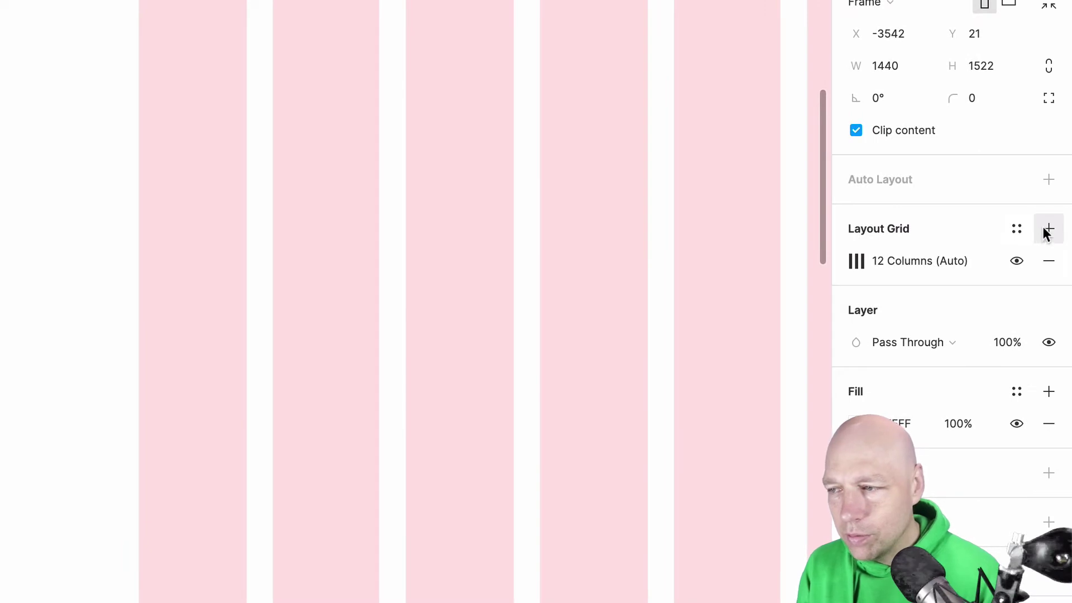
pyautogui.click(1047, 230)
pyautogui.click(855, 262)
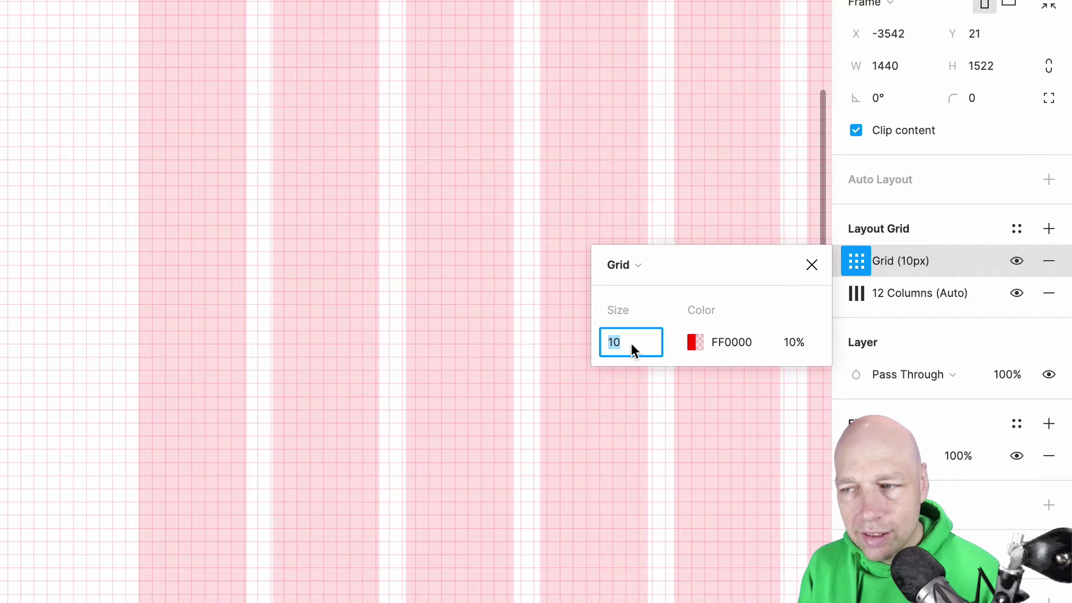
pyautogui.write('8')
pyautogui.press('Return')
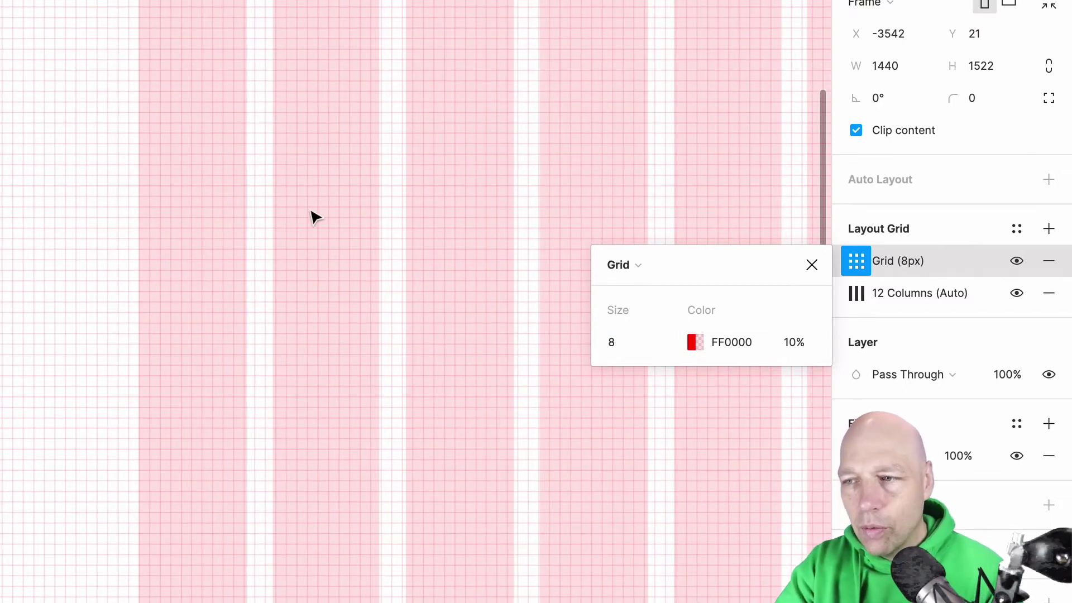
pyautogui.scroll(5, 53, 35)
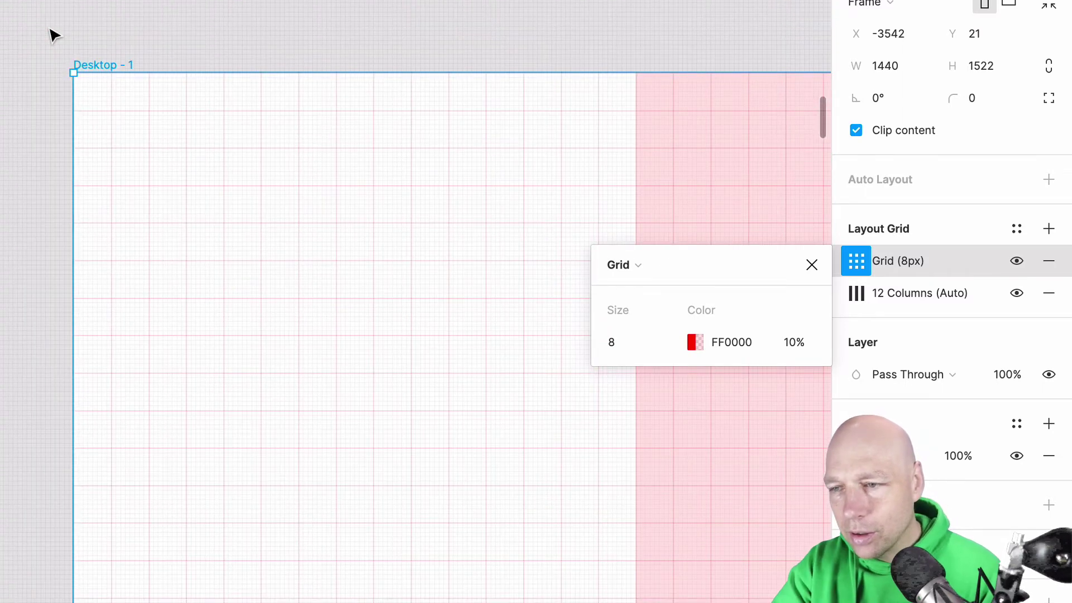
pyautogui.scroll(8, 134, 102)
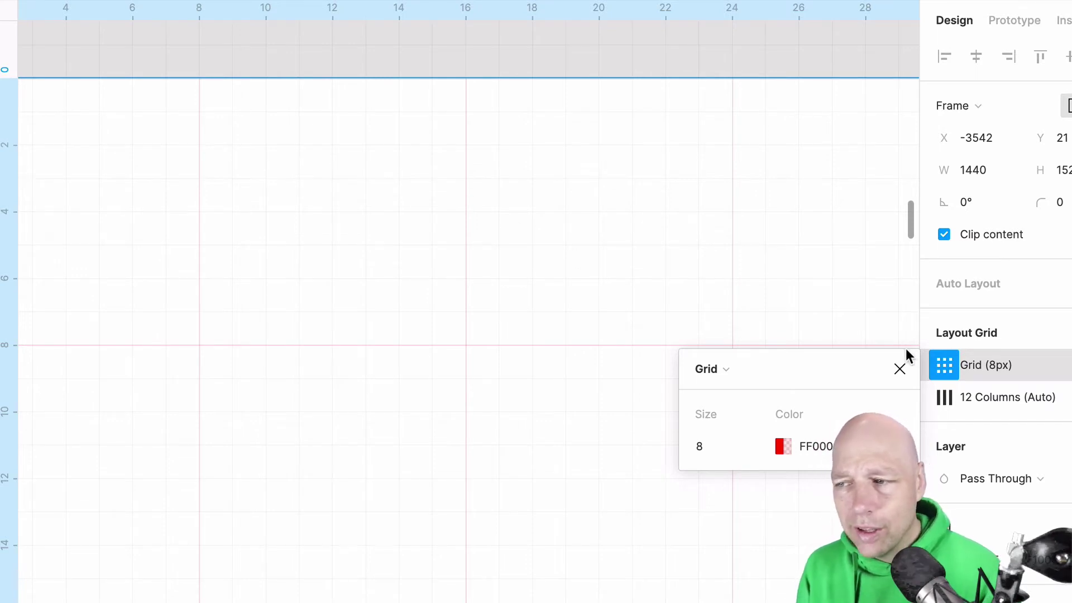
pyautogui.click(548, 61)
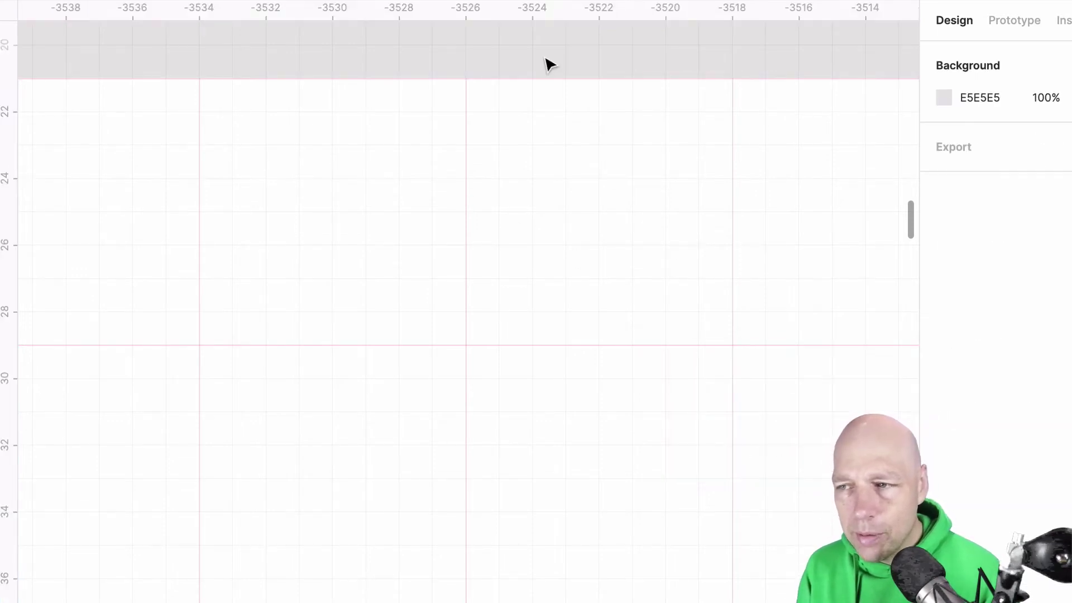
# Step: Save the Desktop - 1 frame's layout grids as a new grid style named "8px Grid"
pyautogui.scroll(-5, 548, 64)
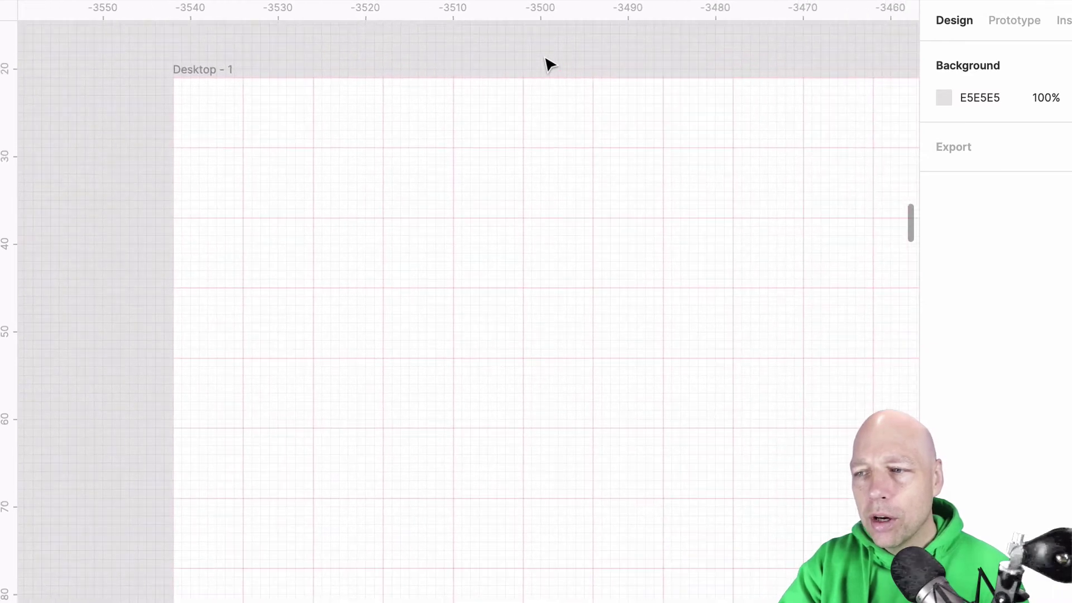
pyautogui.hscroll(3, 548, 64)
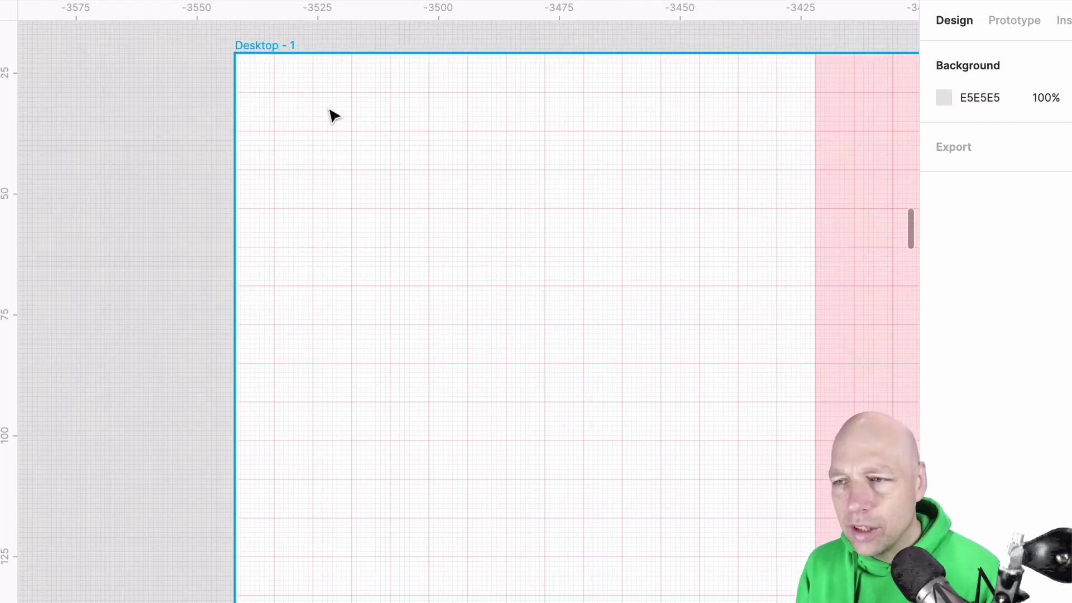
pyautogui.click(281, 68)
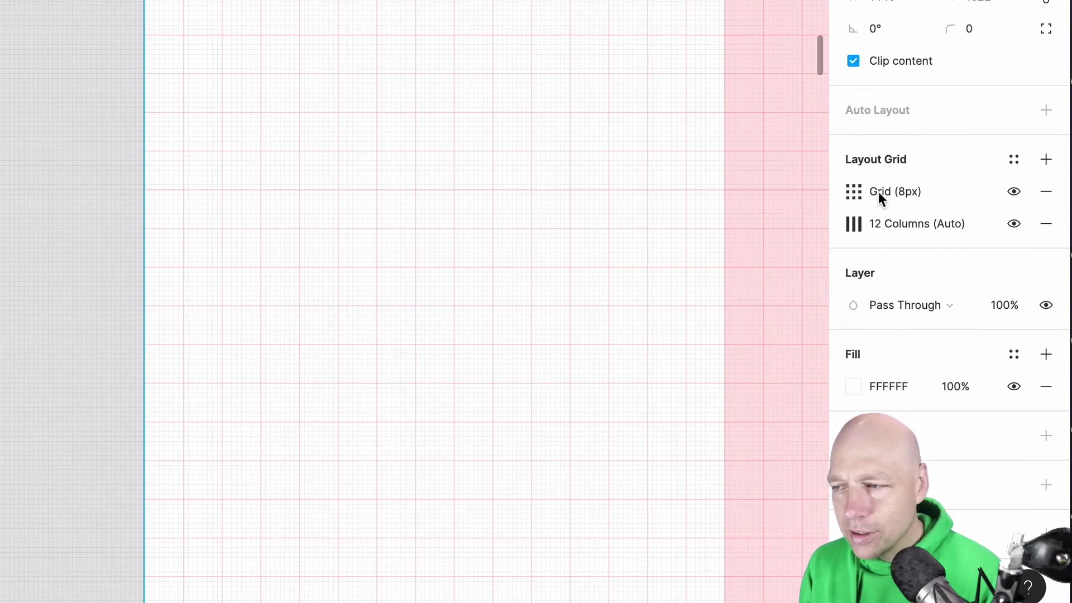
pyautogui.click(1014, 160)
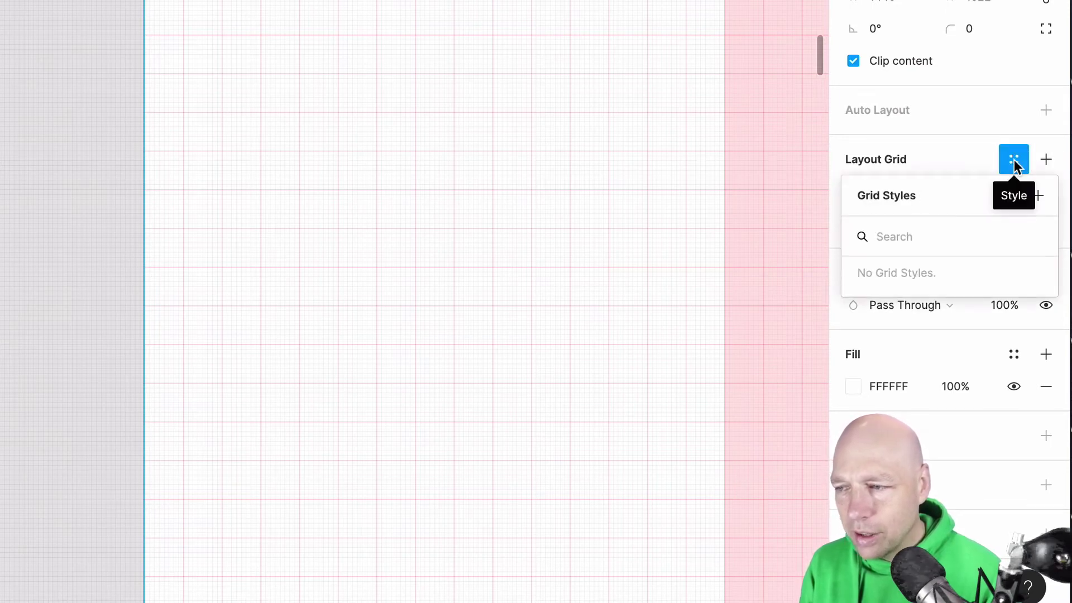
pyautogui.click(1038, 197)
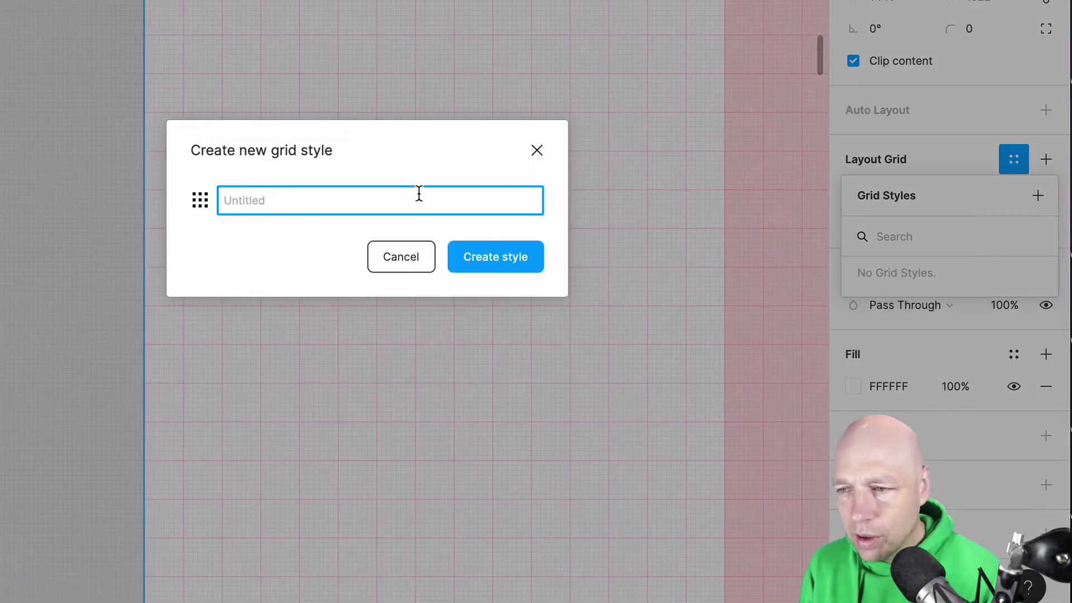
pyautogui.write('8')
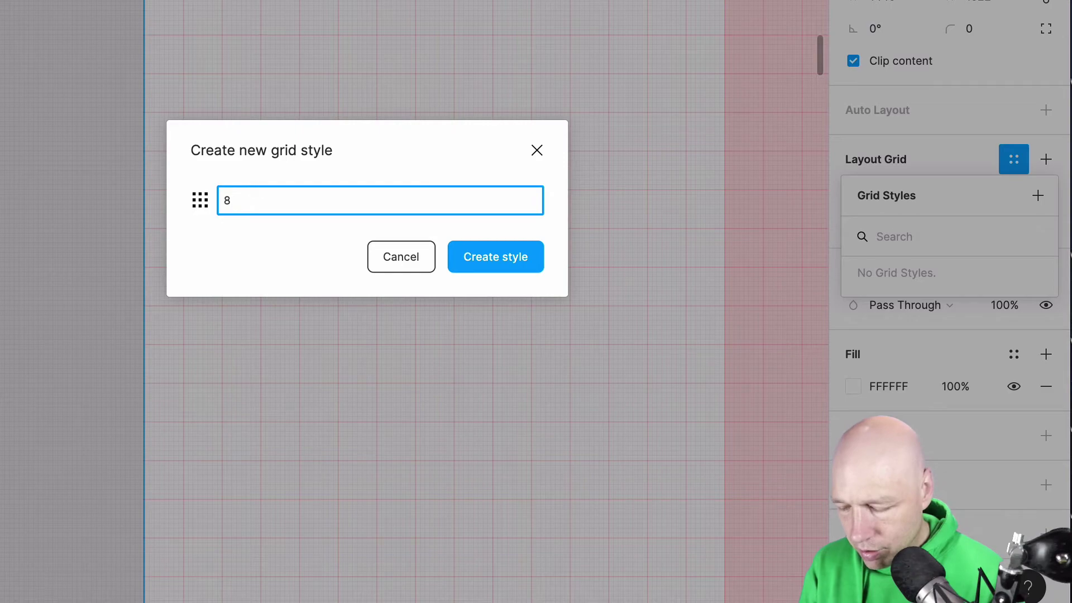
pyautogui.write('px Gr')
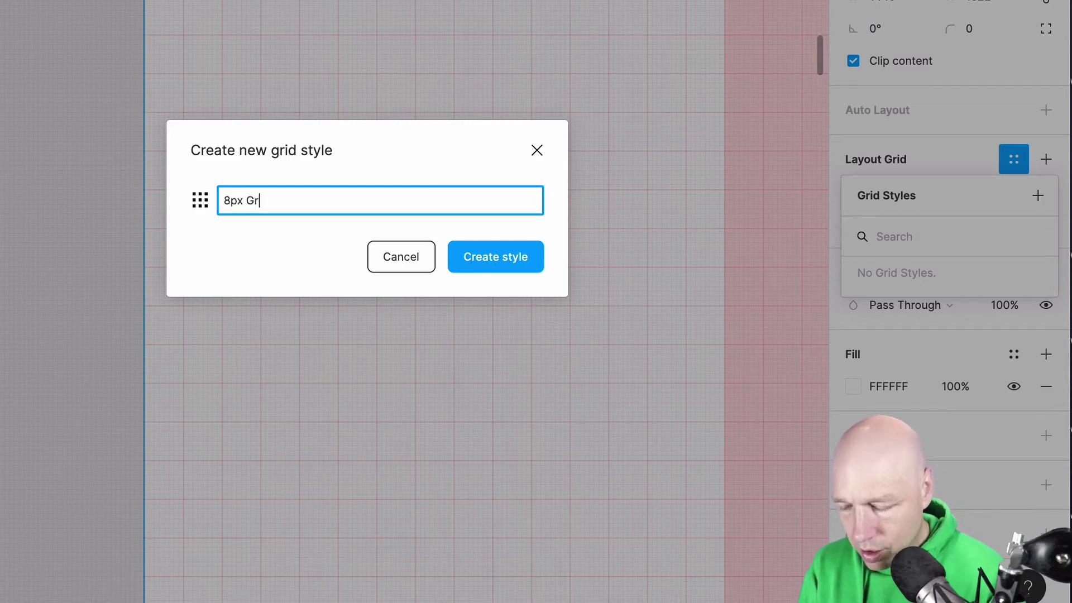
pyautogui.write('id')
pyautogui.press('Return')
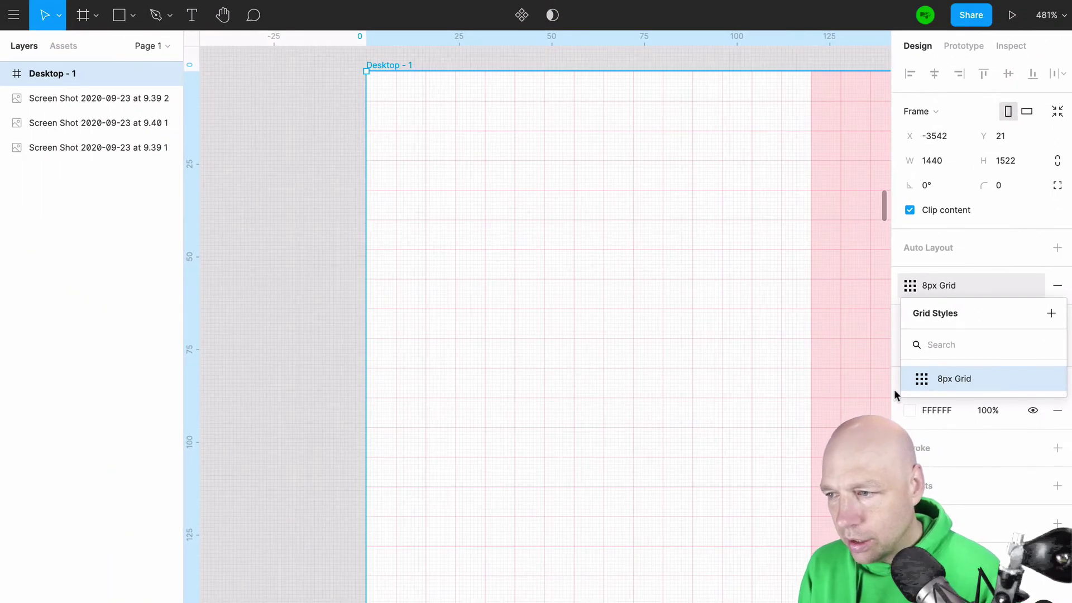
pyautogui.moveTo(914, 388)
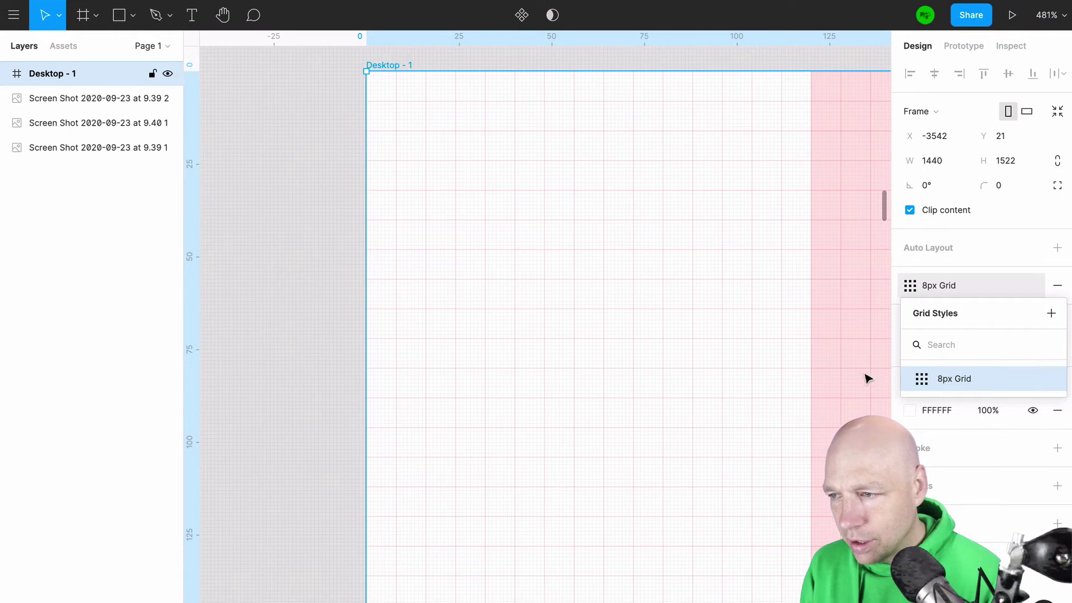
pyautogui.click(328, 309)
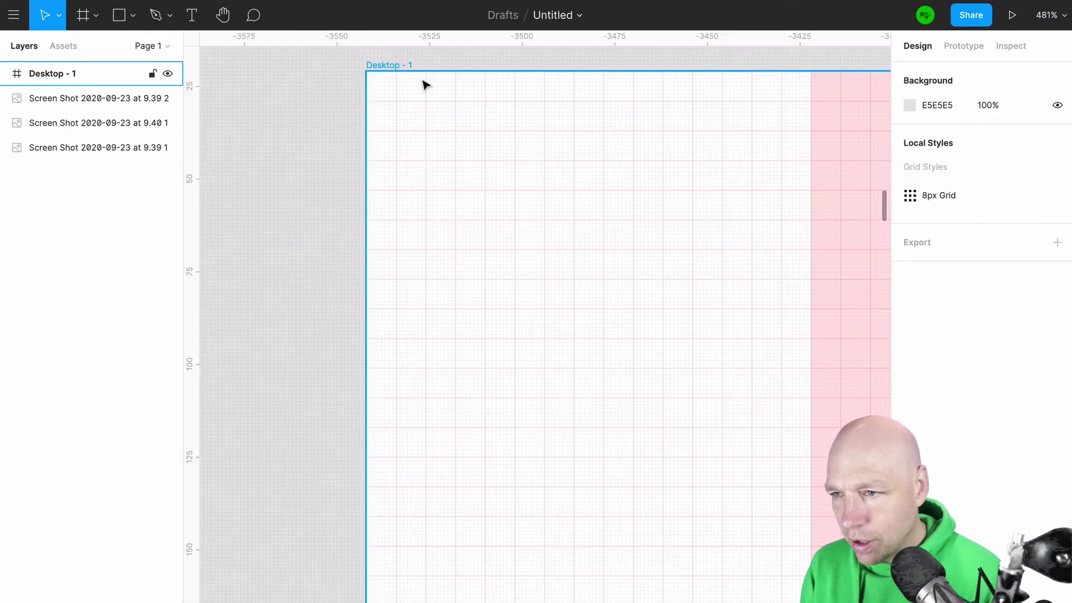
# Step: Remove the 8px Grid style from the Desktop - 1 frame and undo the removal
pyautogui.click(402, 66)
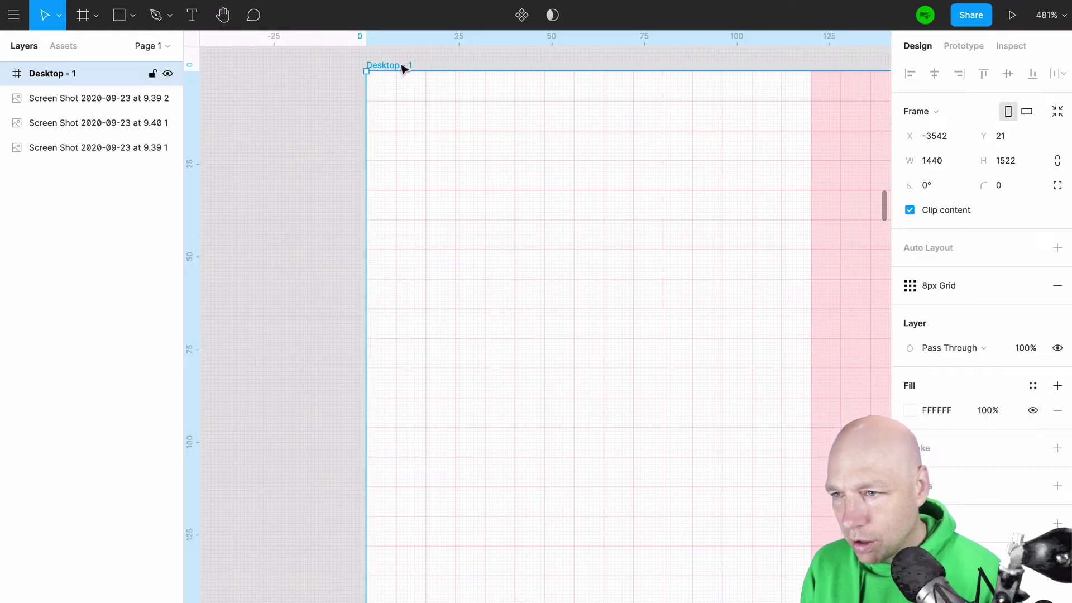
pyautogui.click(1056, 288)
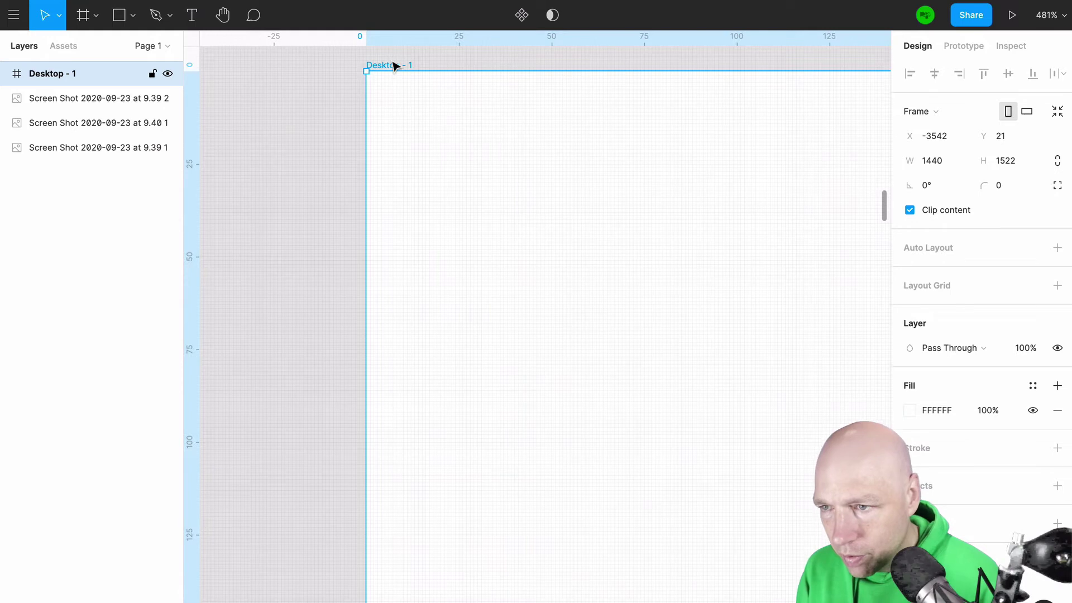
pyautogui.scroll(5, 462, 128)
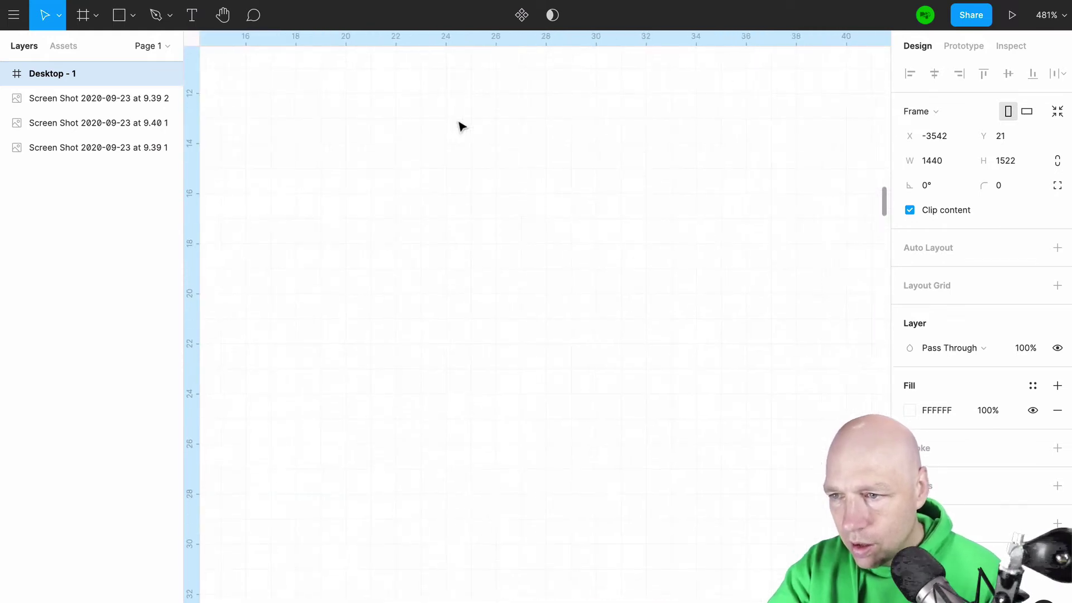
pyautogui.scroll(-10, 462, 128)
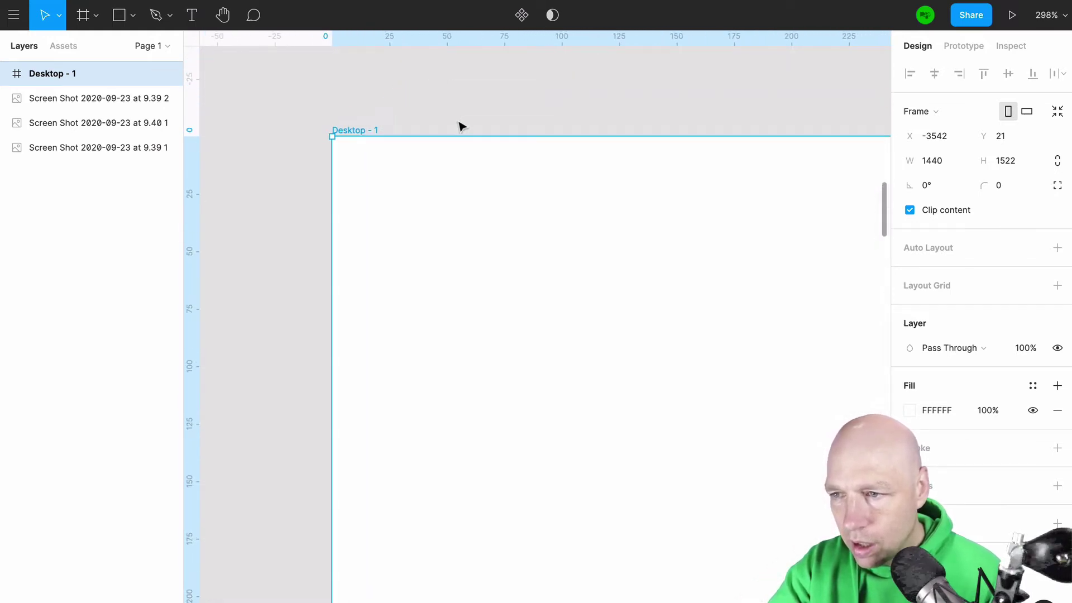
pyautogui.hscroll(3, 462, 127)
pyautogui.scroll(-1, 461, 127)
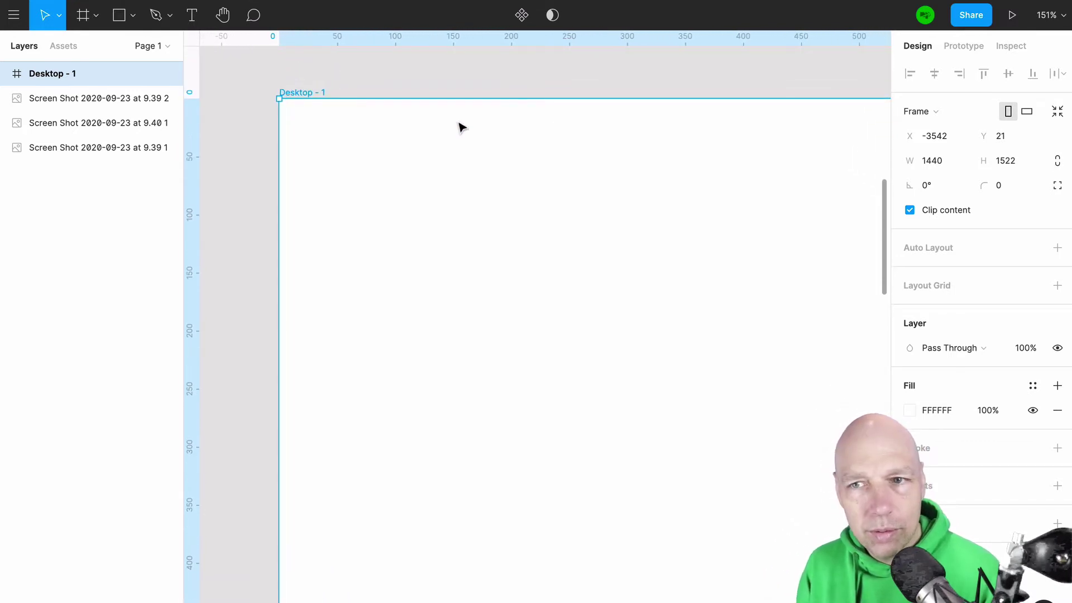
pyautogui.hotkey('ctrl', 'z')
pyautogui.click(347, 91)
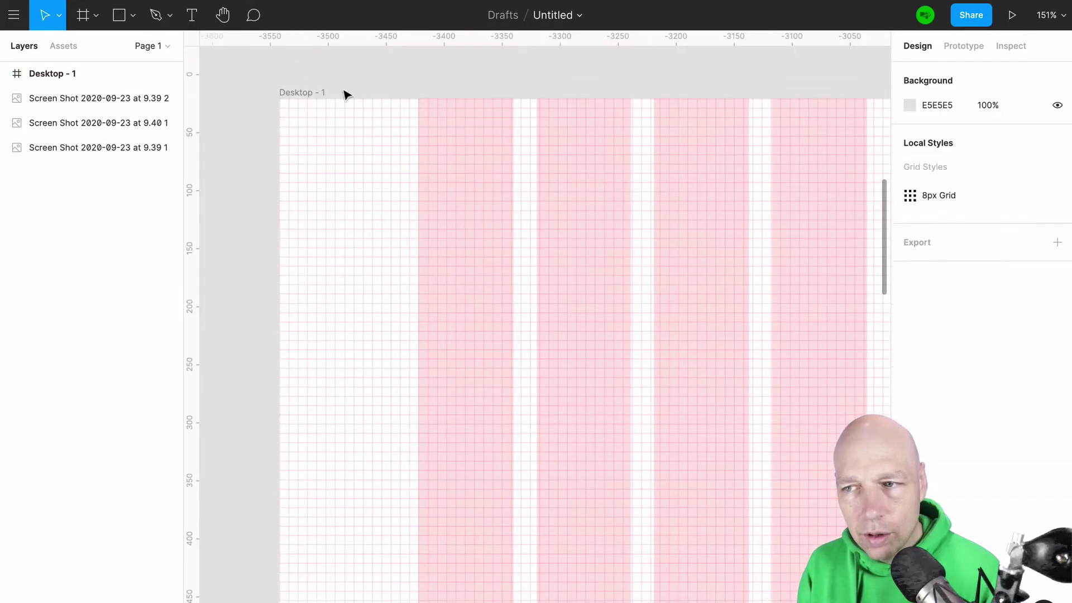
# Step: Open the 8px Grid style applied to Desktop - 1 for editing, review its grid properties and close it
pyautogui.click(316, 95)
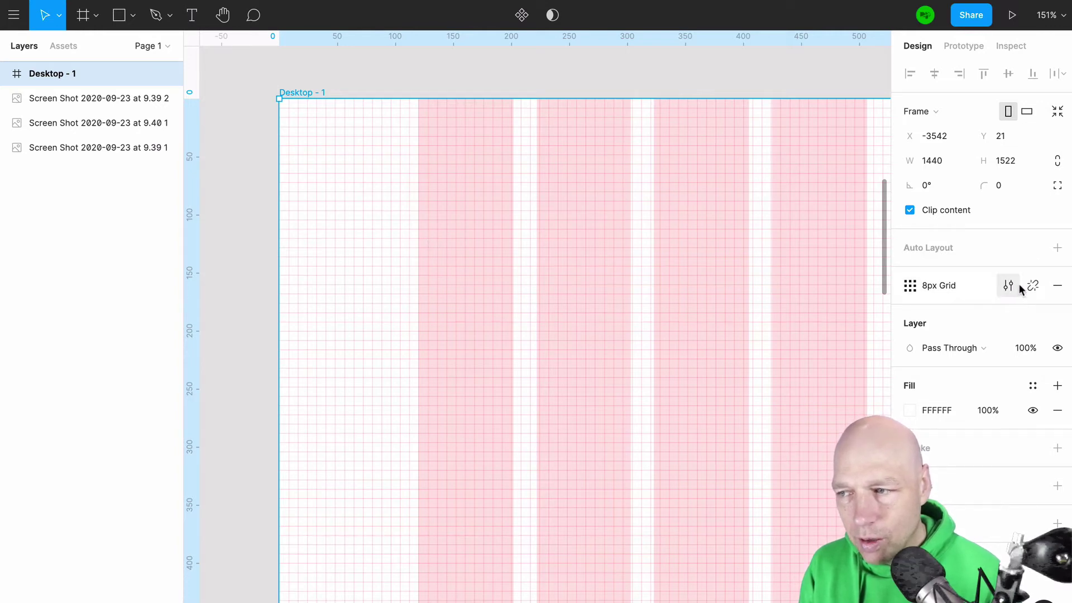
pyautogui.click(1010, 285)
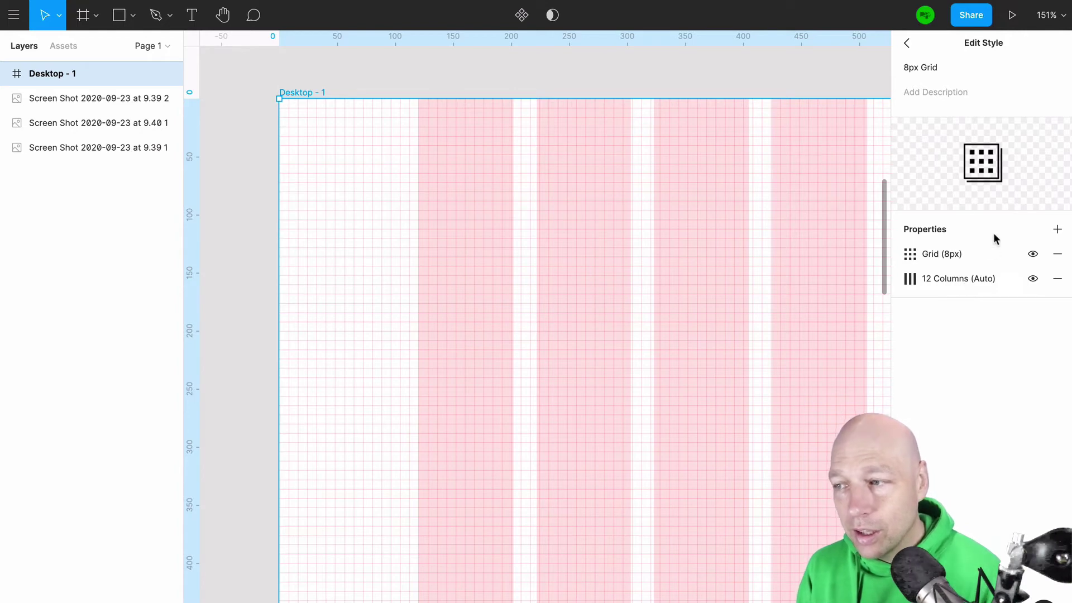
pyautogui.click(908, 48)
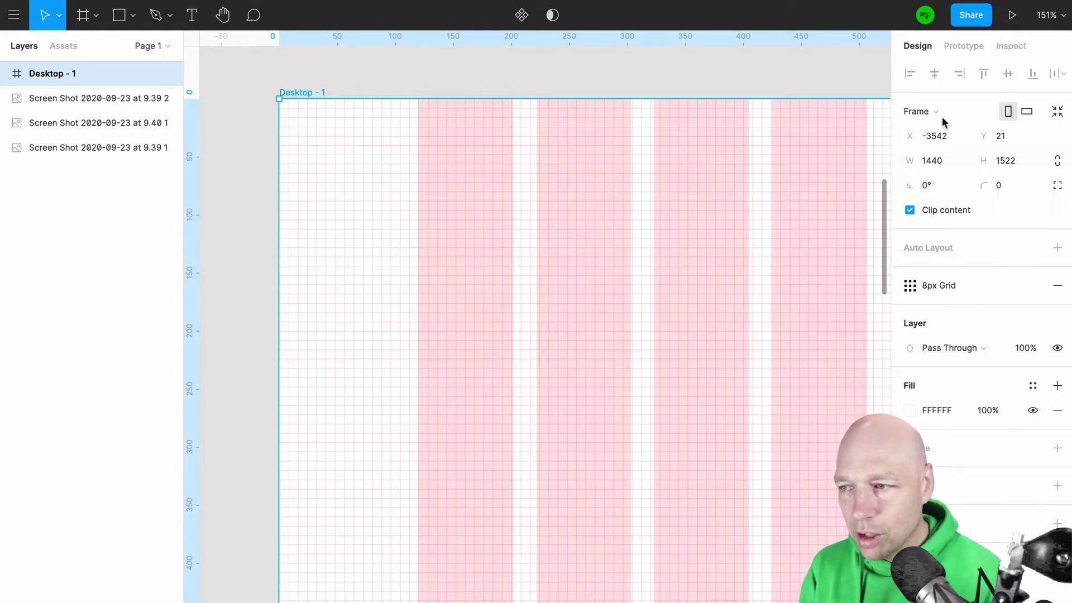
# Step: Remove the 8px Grid style from Desktop - 1 and add a new layout grid of type Columns
pyautogui.click(1056, 286)
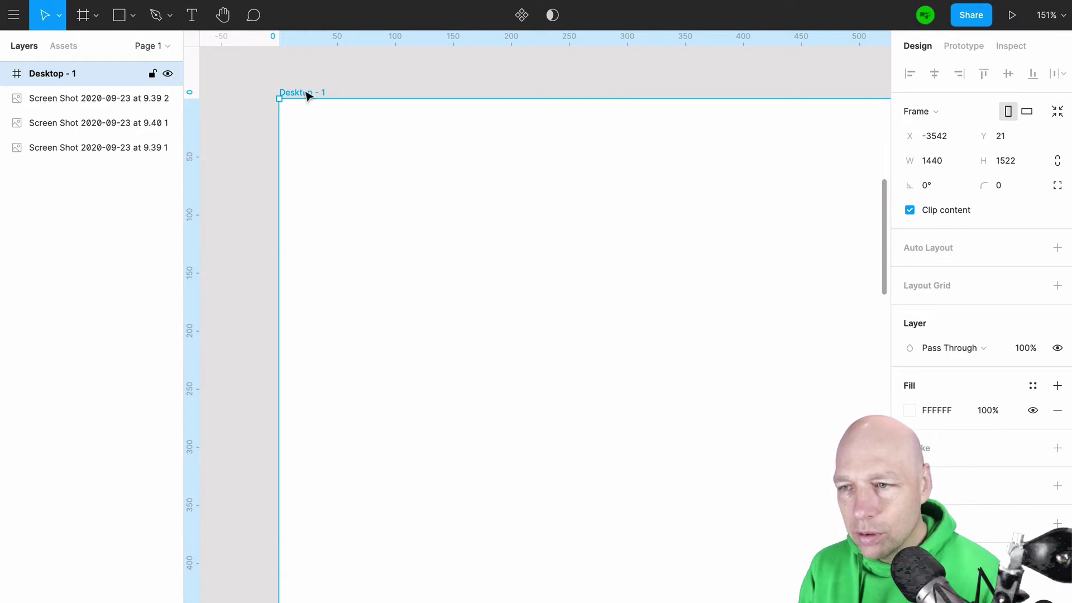
pyautogui.click(1056, 286)
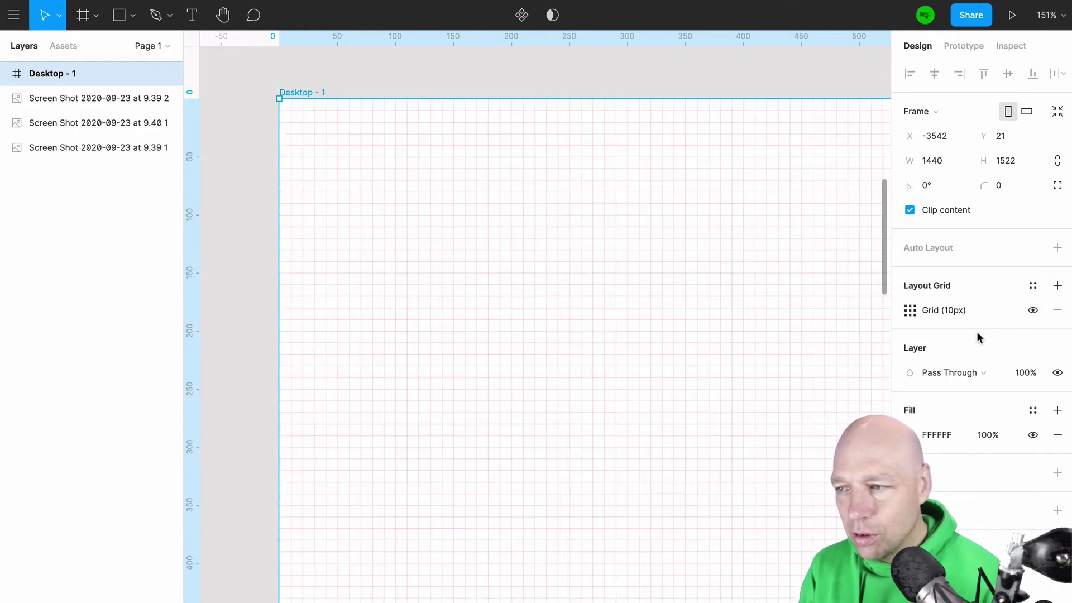
pyautogui.click(910, 310)
pyautogui.click(736, 315)
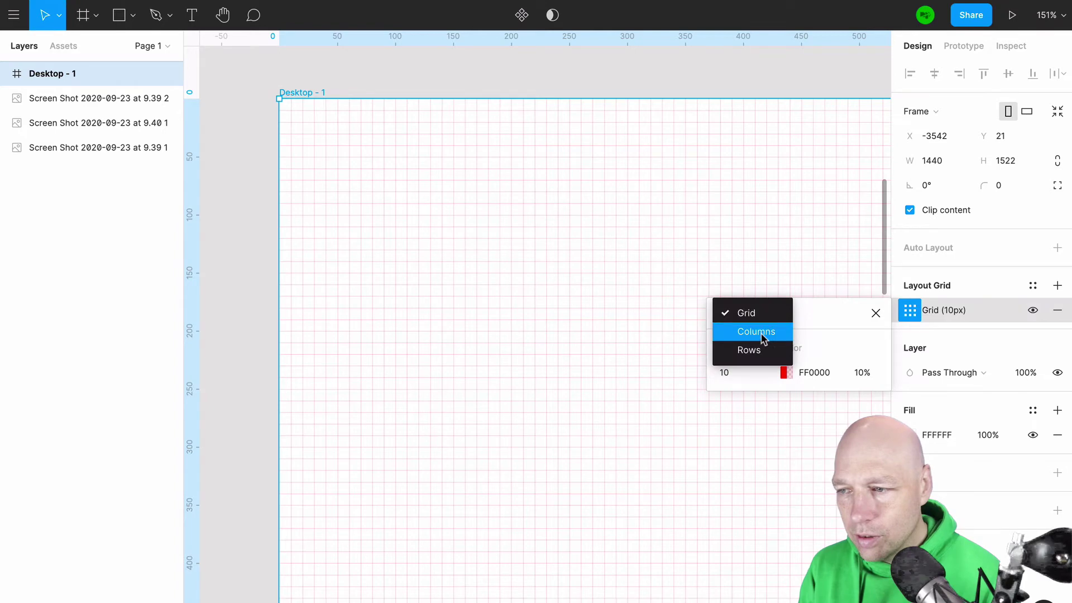
pyautogui.click(760, 331)
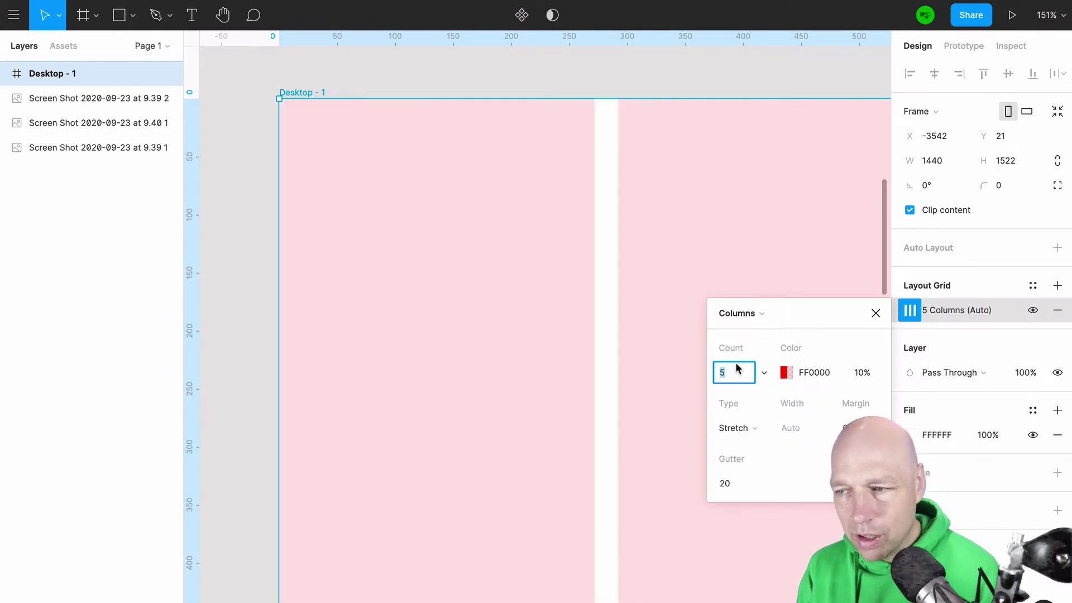
# Step: Set the new column grid to a count of 12 with a margin of 120 and close its settings
pyautogui.write('12')
pyautogui.press('Tab')
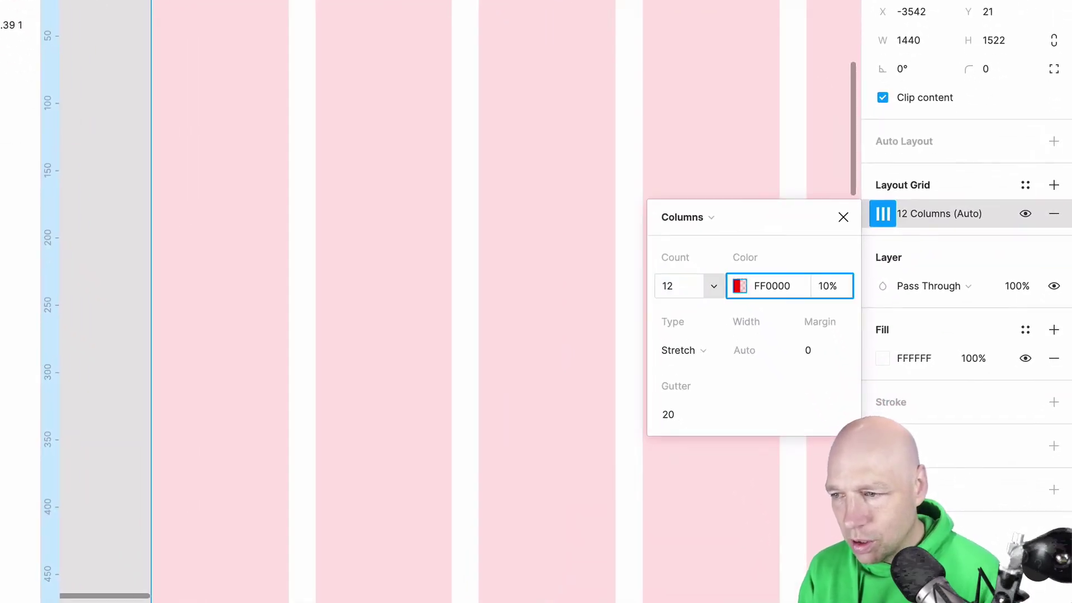
pyautogui.press('Tab')
pyautogui.press('Tab')
pyautogui.press('Tab')
pyautogui.write('120')
pyautogui.press('Return')
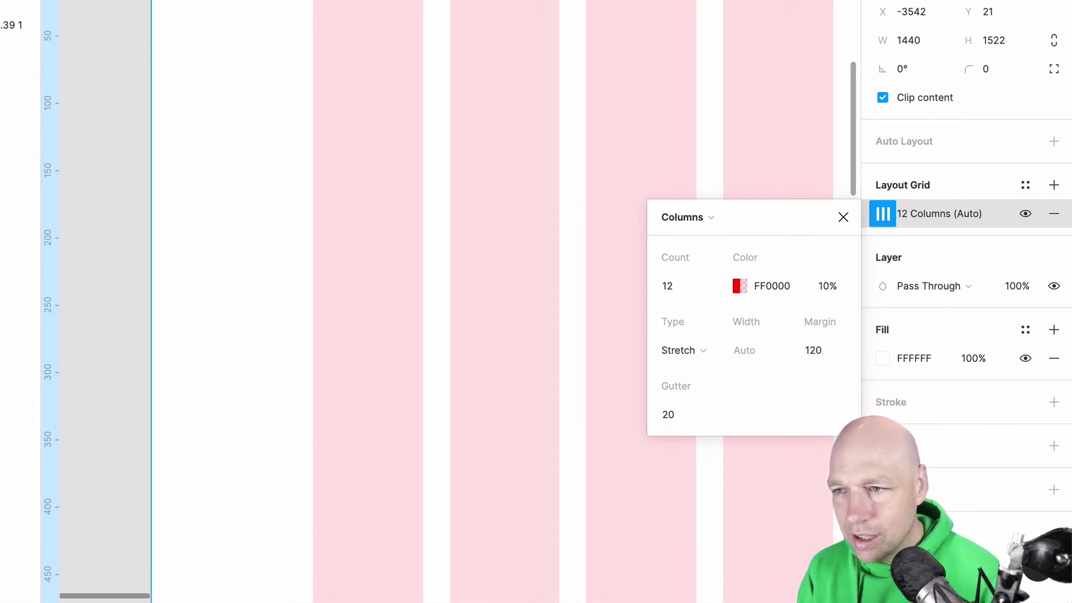
pyautogui.press('Escape')
# Step: Apply the 8px Grid style to the Desktop - 1 frame and undo it
pyautogui.scroll(-5, 307, 2)
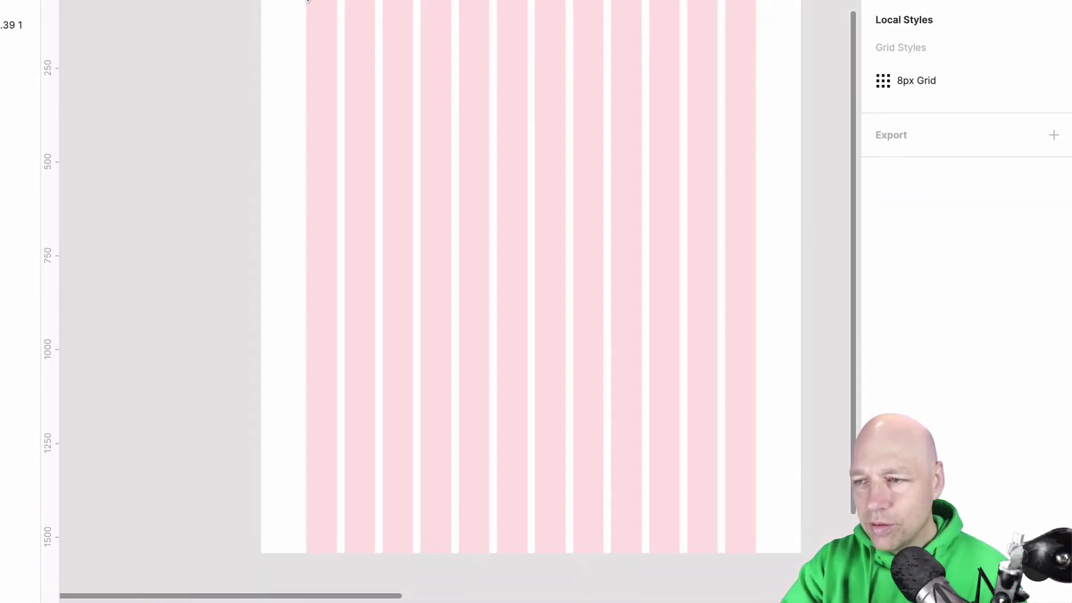
pyautogui.hscroll(3, 307, 1)
pyautogui.click(316, 1)
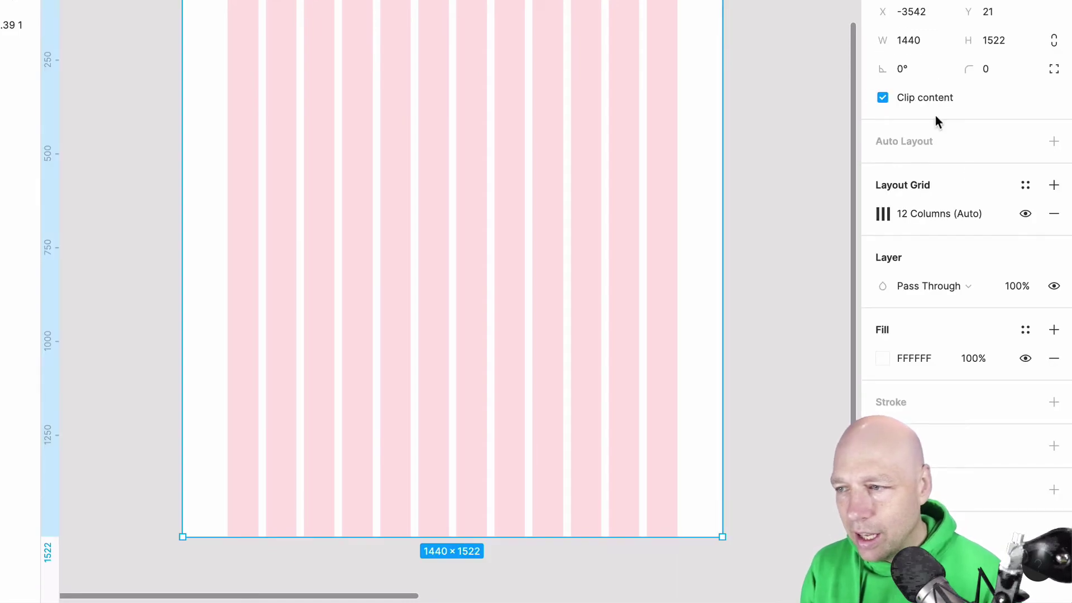
pyautogui.click(1026, 185)
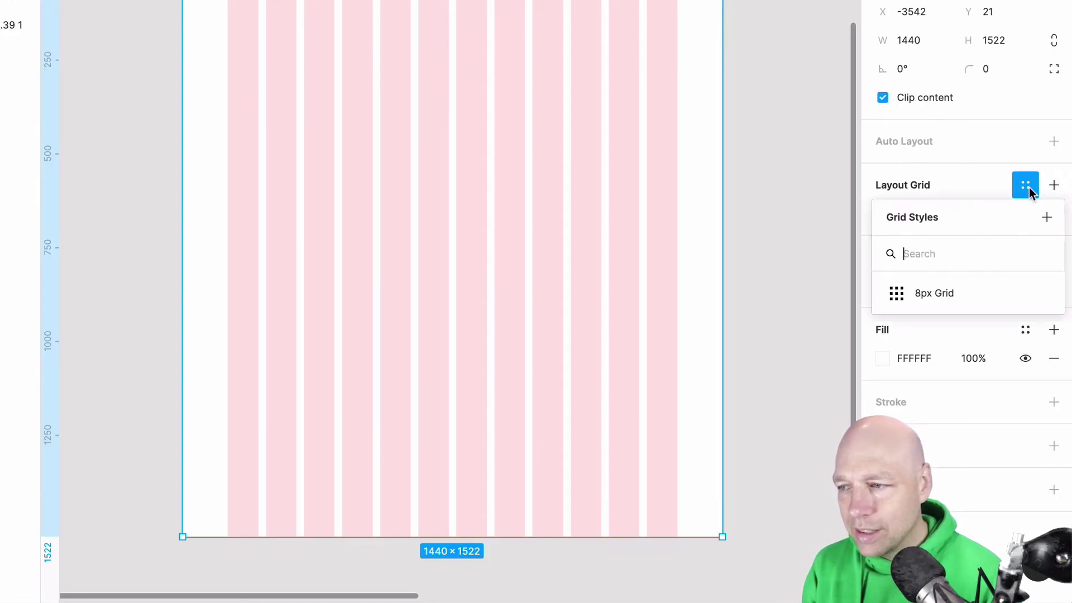
pyautogui.click(933, 293)
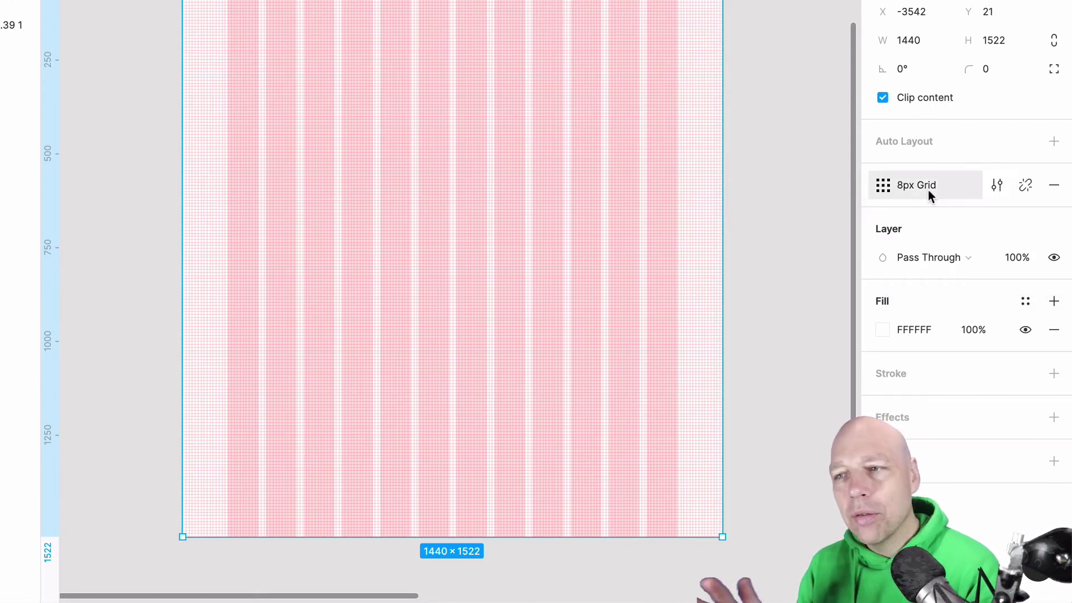
pyautogui.hotkey('ctrl', 'z')
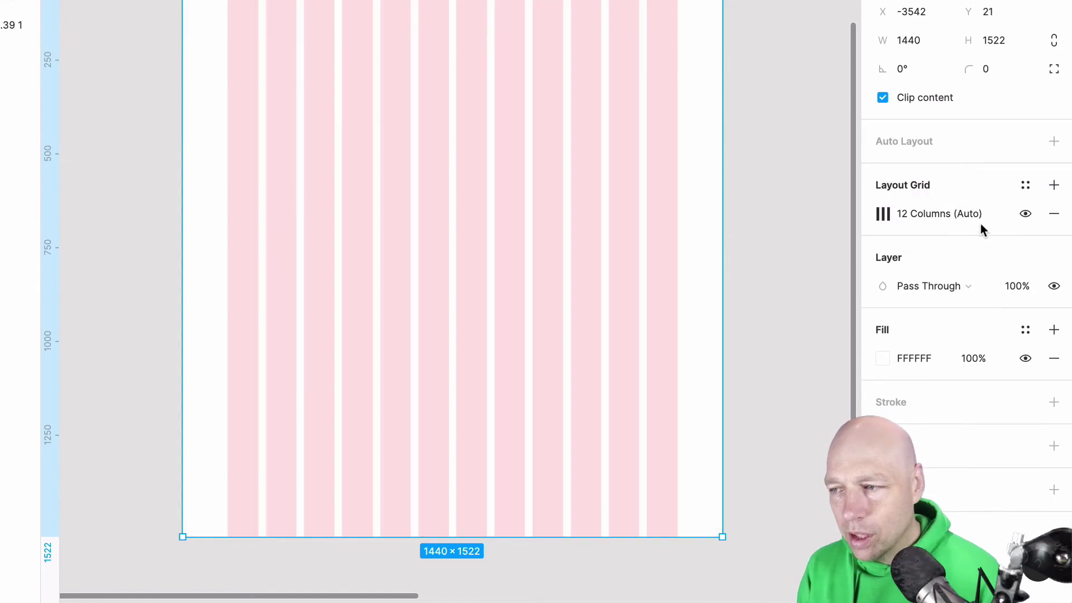
# Step: Set the column grid on Desktop - 1 to a count of 6 and close its settings
pyautogui.click(883, 214)
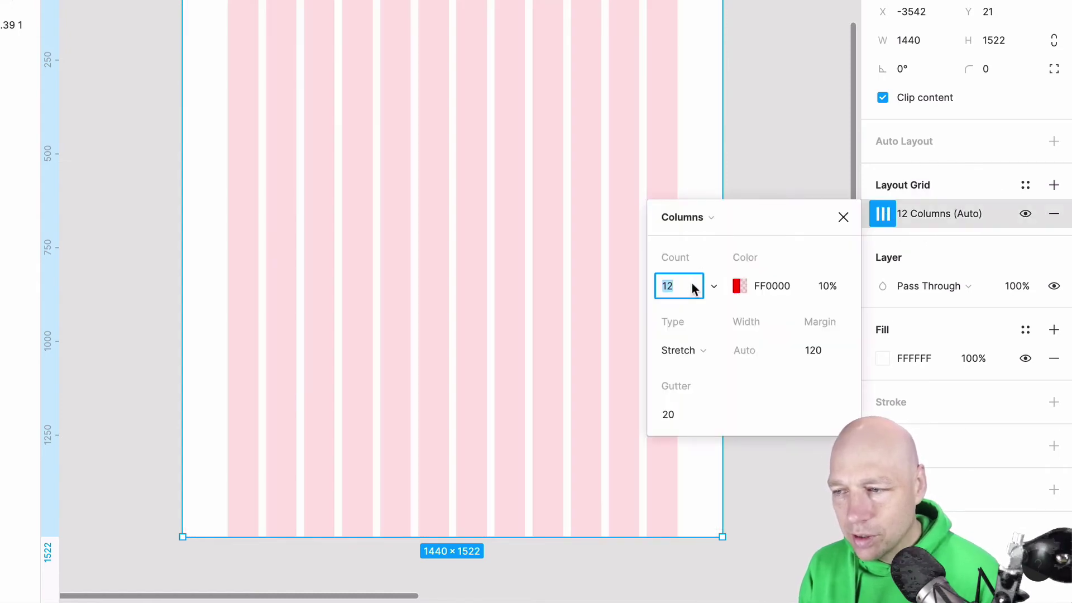
pyautogui.write('6')
pyautogui.press('Return')
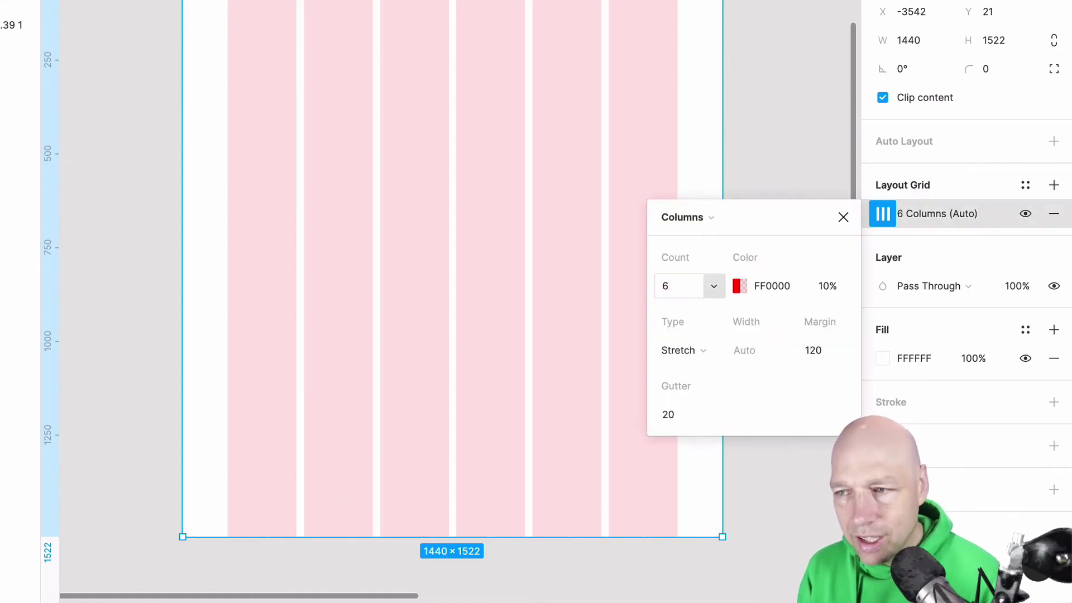
pyautogui.click(843, 218)
# Step: Replace the column grid on Desktop - 1 with the saved 8px Grid style
pyautogui.click(1023, 188)
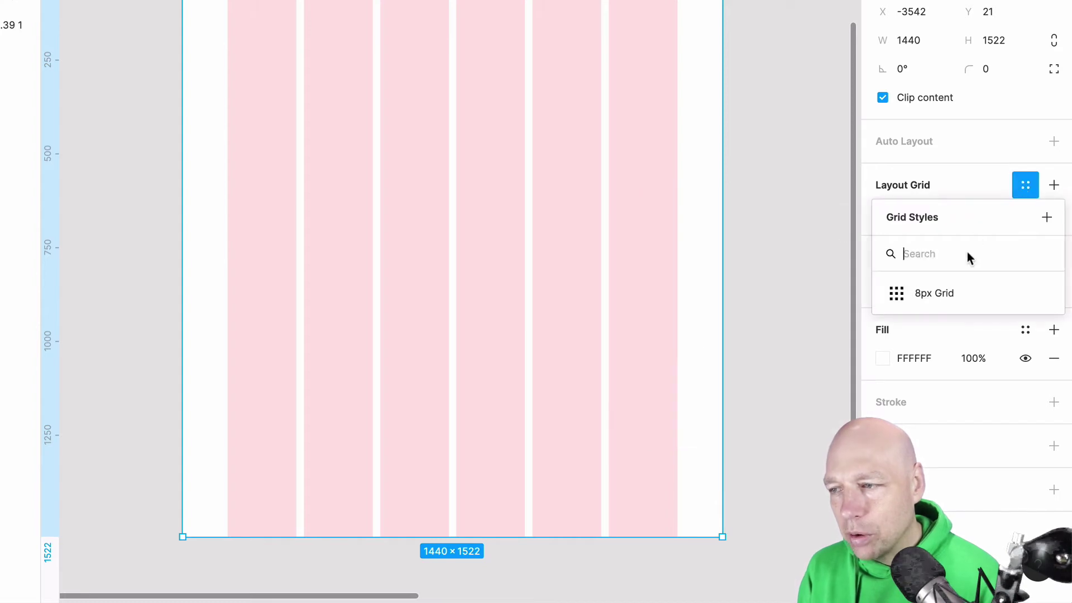
pyautogui.click(935, 293)
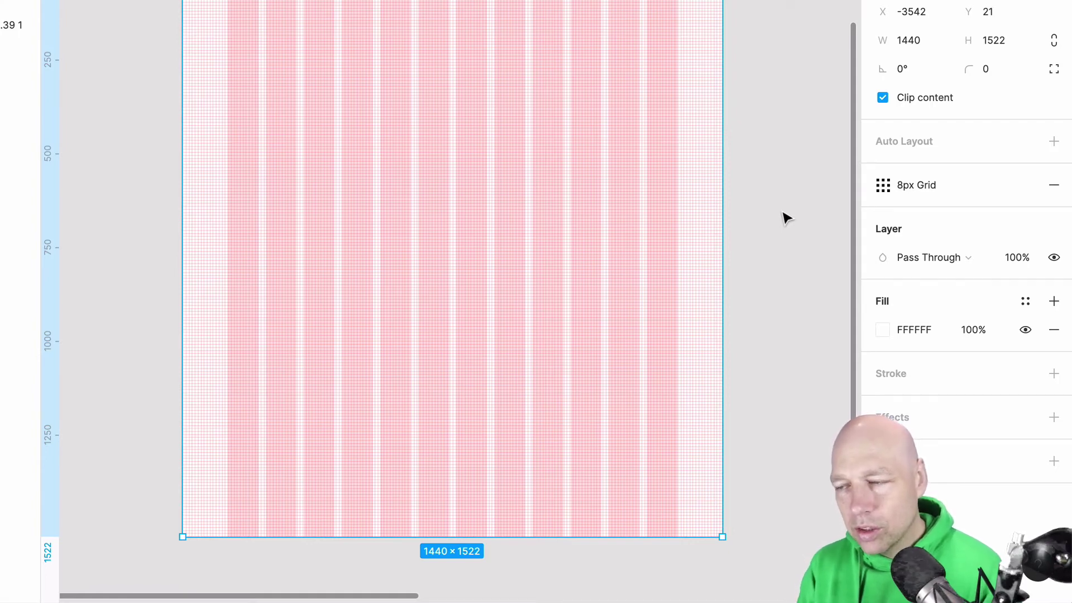
pyautogui.moveTo(884, 202)
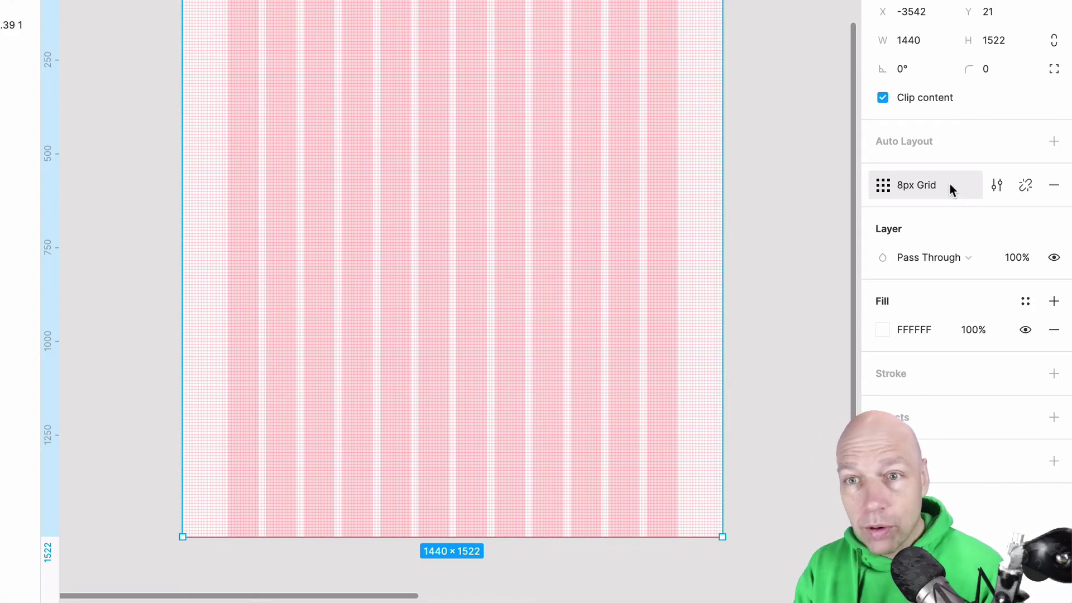
# Step: Create a new 1440 × 1024 desktop frame beside Desktop - 1, aligned with its top edge
pyautogui.hscroll(-10, 310, 167)
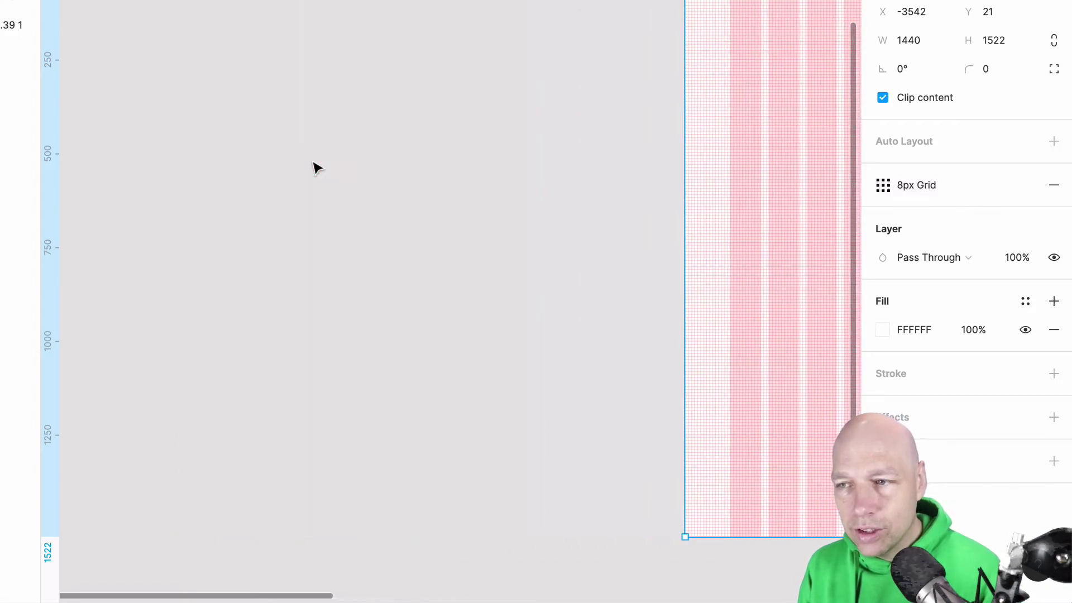
pyautogui.click(314, 168)
pyautogui.scroll(2, 314, 167)
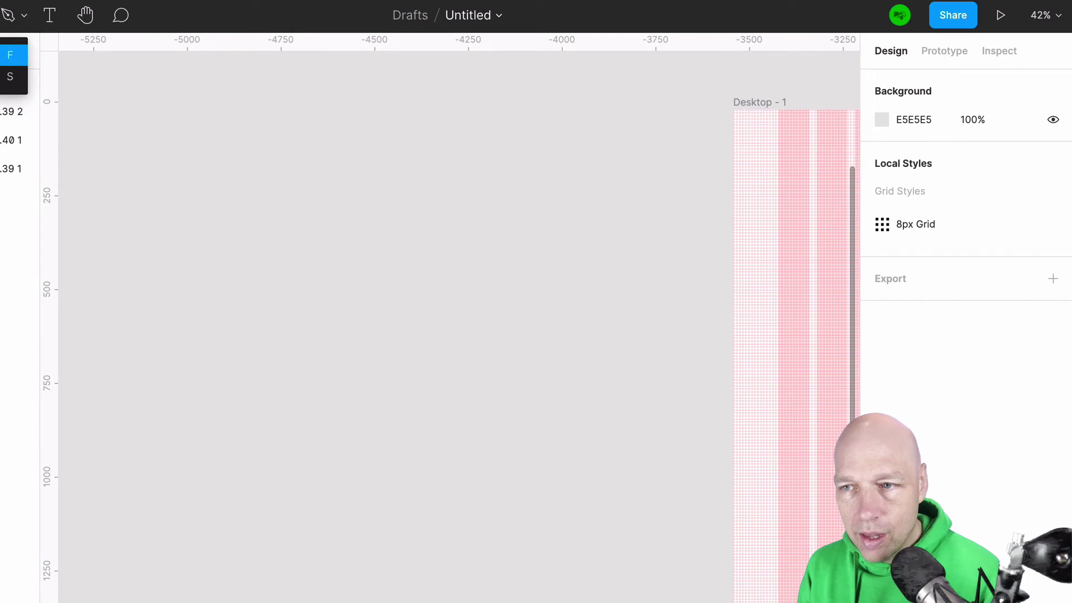
pyautogui.click(13, 49)
pyautogui.click(901, 171)
pyautogui.moveTo(390, 174); pyautogui.dragTo(350, 164)
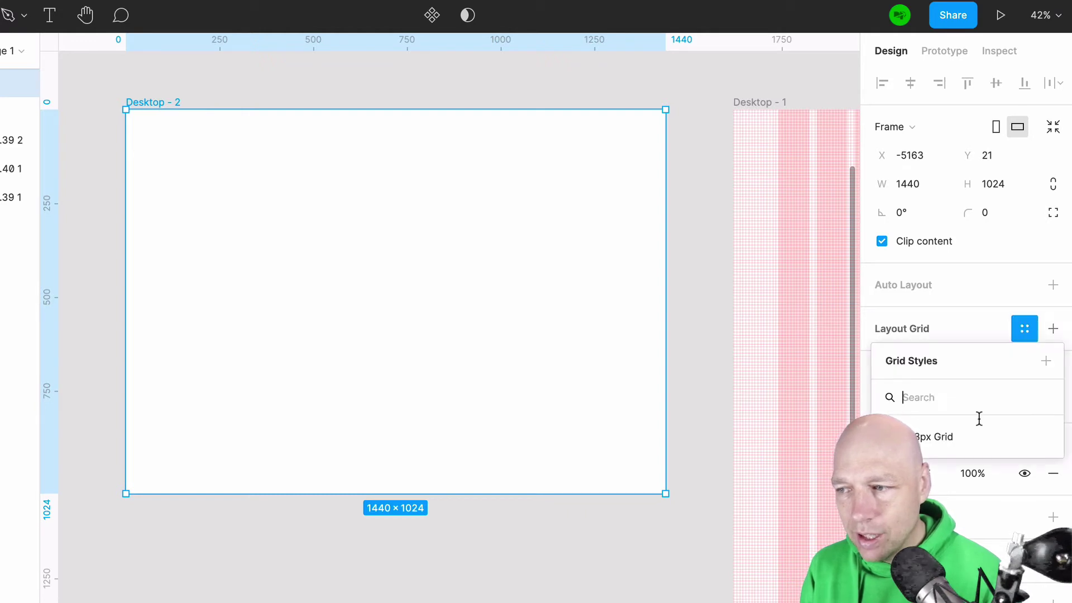
# Step: Apply the 8px Grid style to the Desktop - 2 frame and deselect it
pyautogui.click(951, 439)
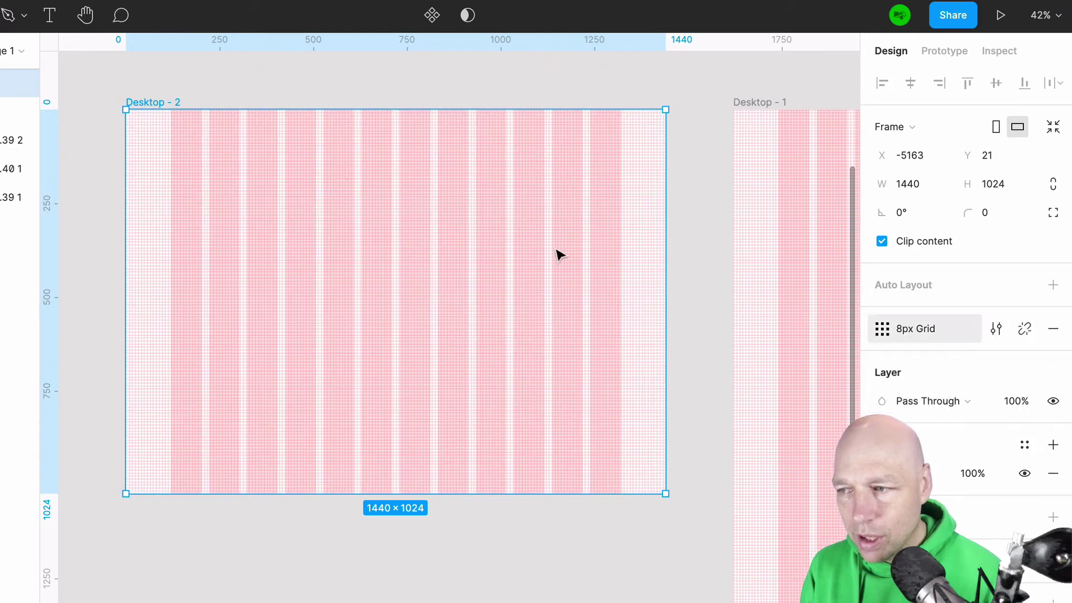
pyautogui.click(410, 80)
pyautogui.hotkey('shift', '1')
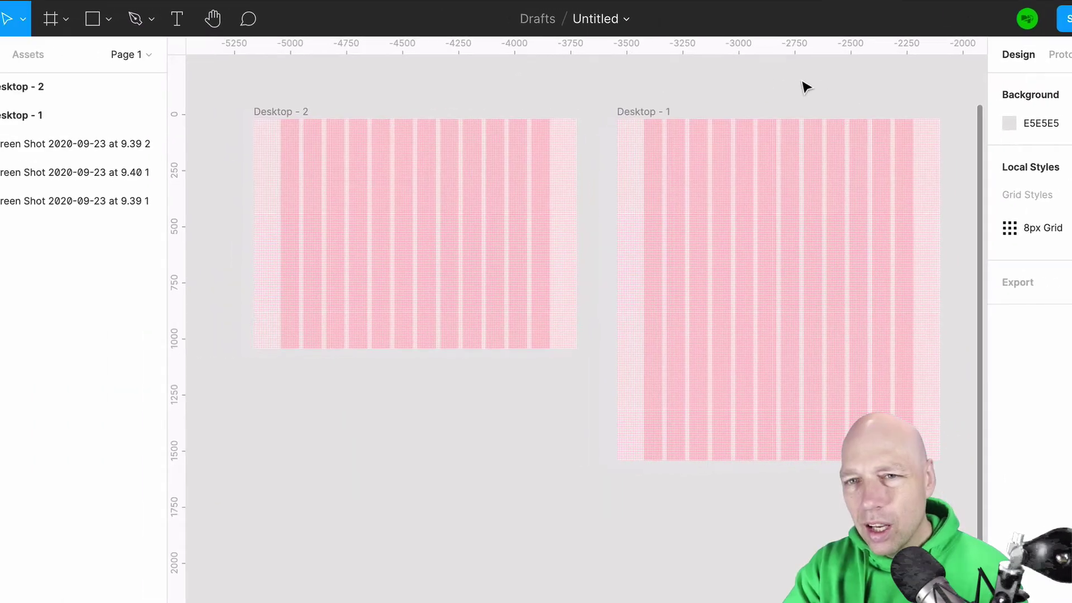
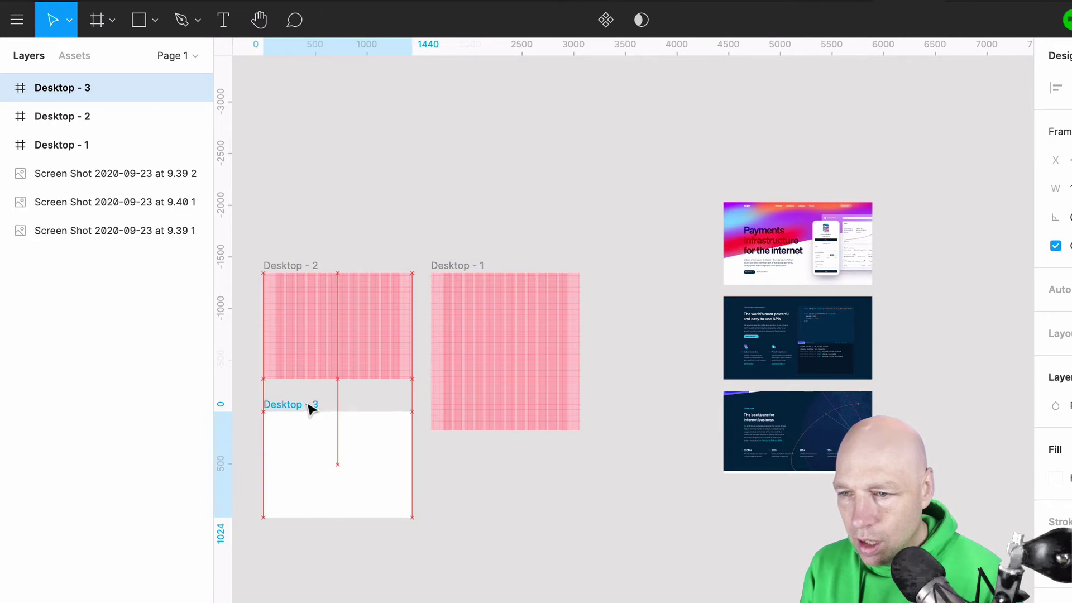
# Step: Add a layout grid to the Desktop - 3 frame and change its type to Columns
pyautogui.click(1070, 334)
pyautogui.click(1056, 364)
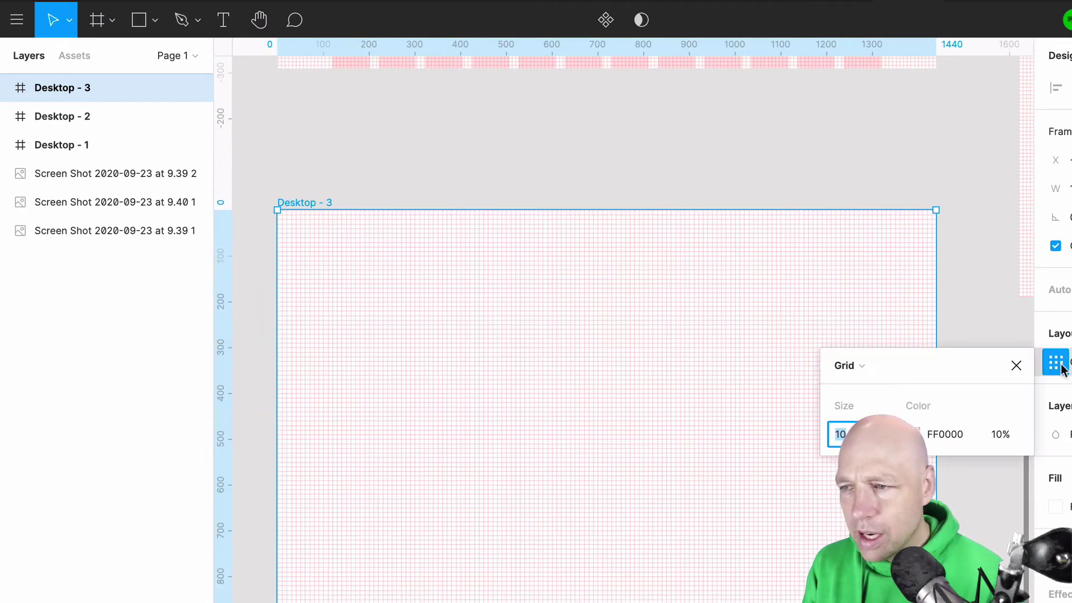
pyautogui.click(859, 369)
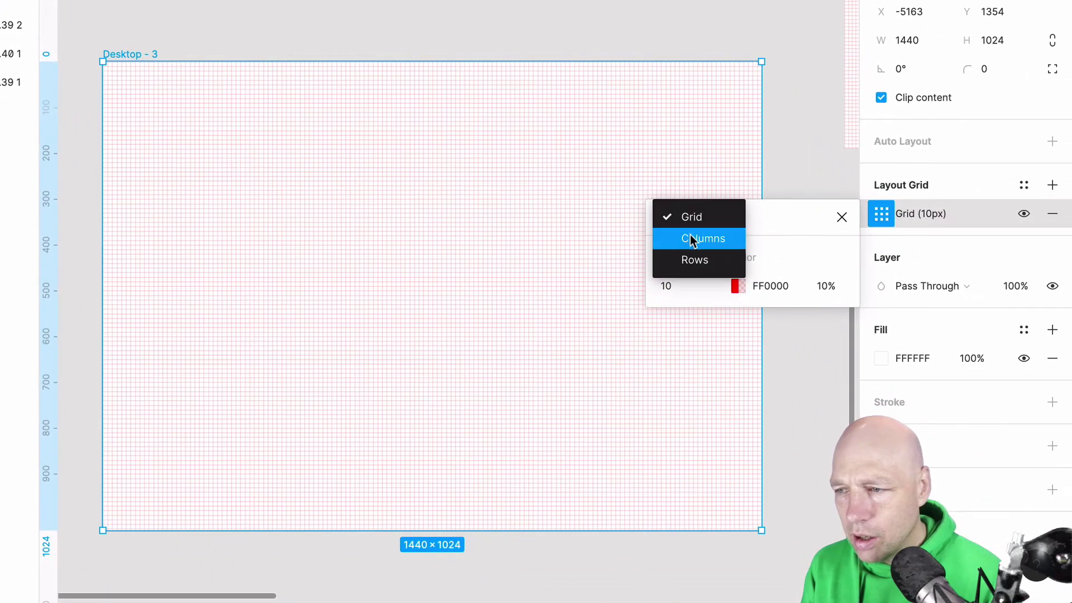
pyautogui.click(693, 239)
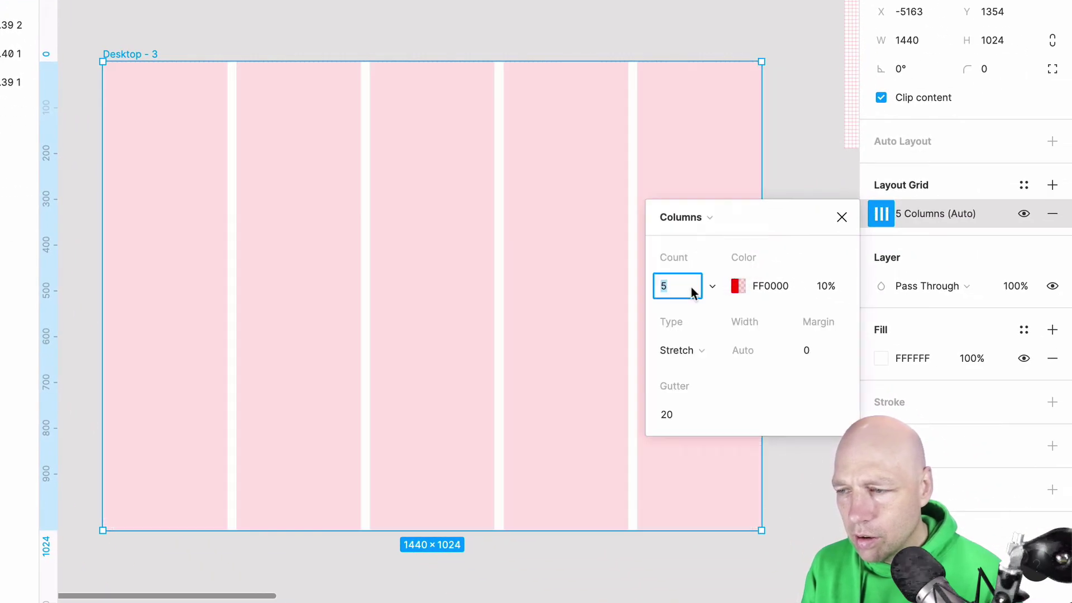
# Step: Keep the Desktop - 3 column grid on Stretch and set its margin to 120
pyautogui.click(685, 350)
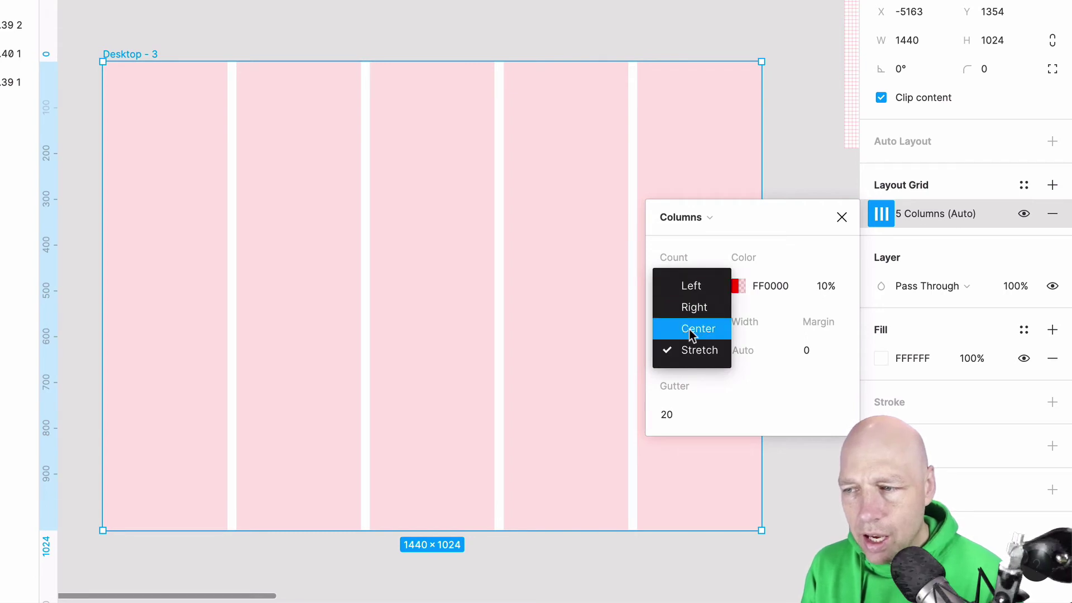
pyautogui.click(706, 352)
pyautogui.click(814, 350)
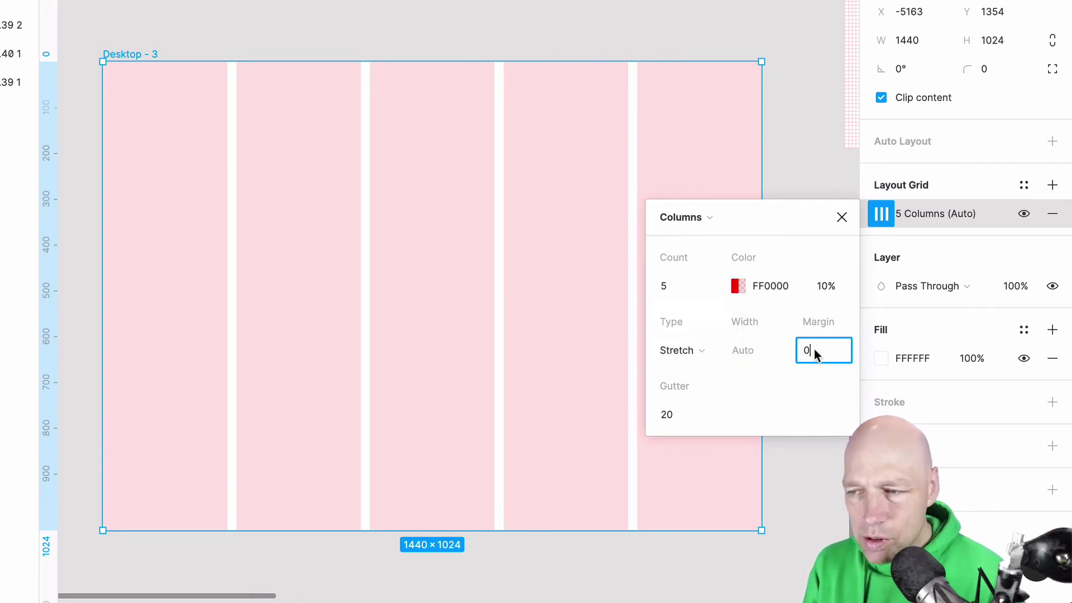
pyautogui.write('120')
pyautogui.press('Return')
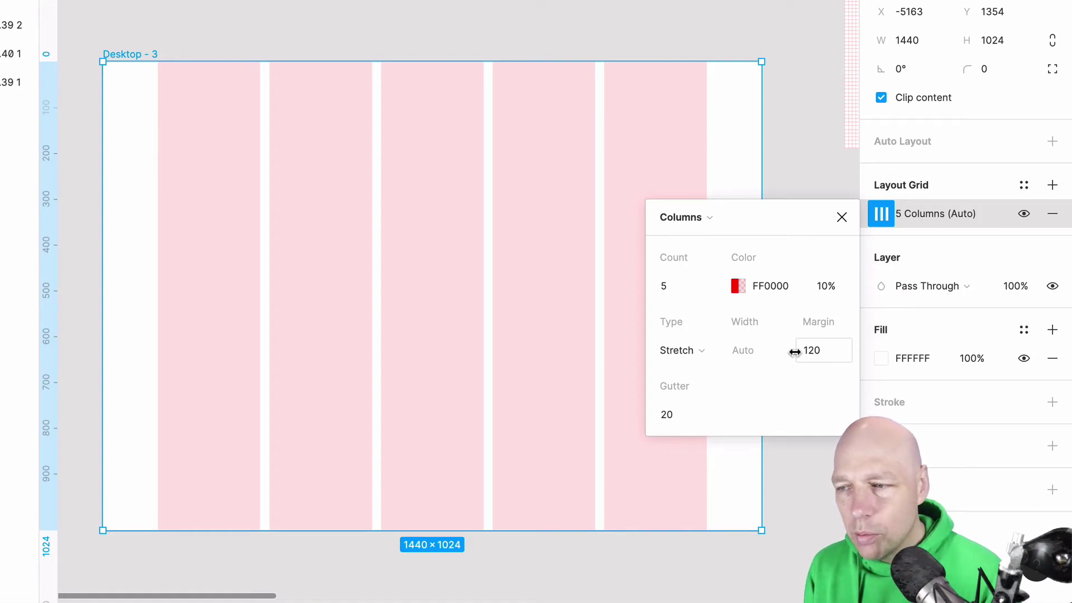
# Step: Switch the Desktop - 3 column grid to Center alignment and set the column width to 100
pyautogui.click(699, 356)
pyautogui.click(704, 330)
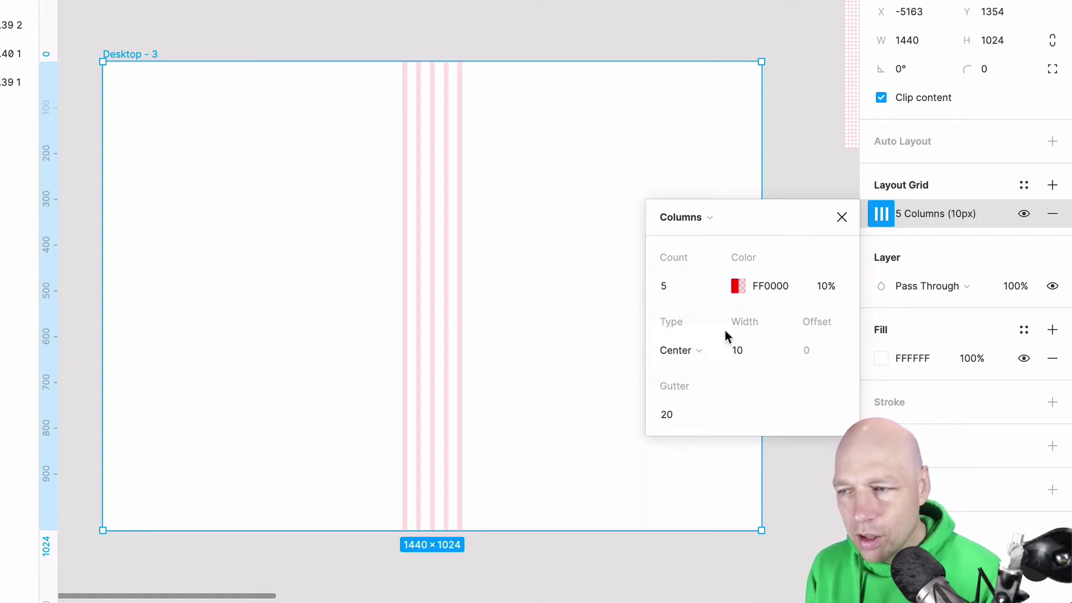
pyautogui.click(750, 355)
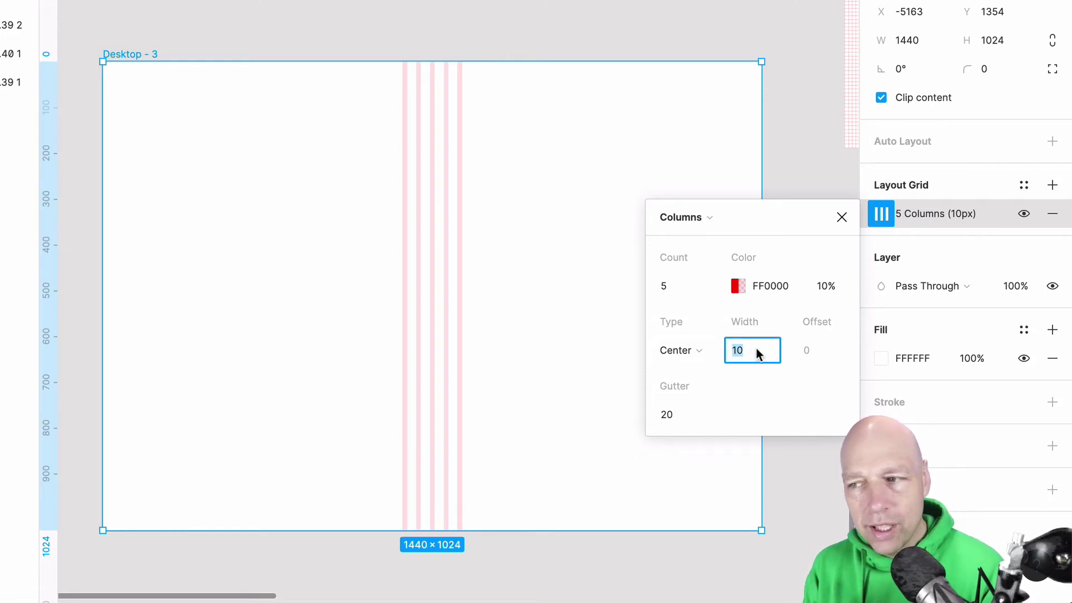
pyautogui.write('100')
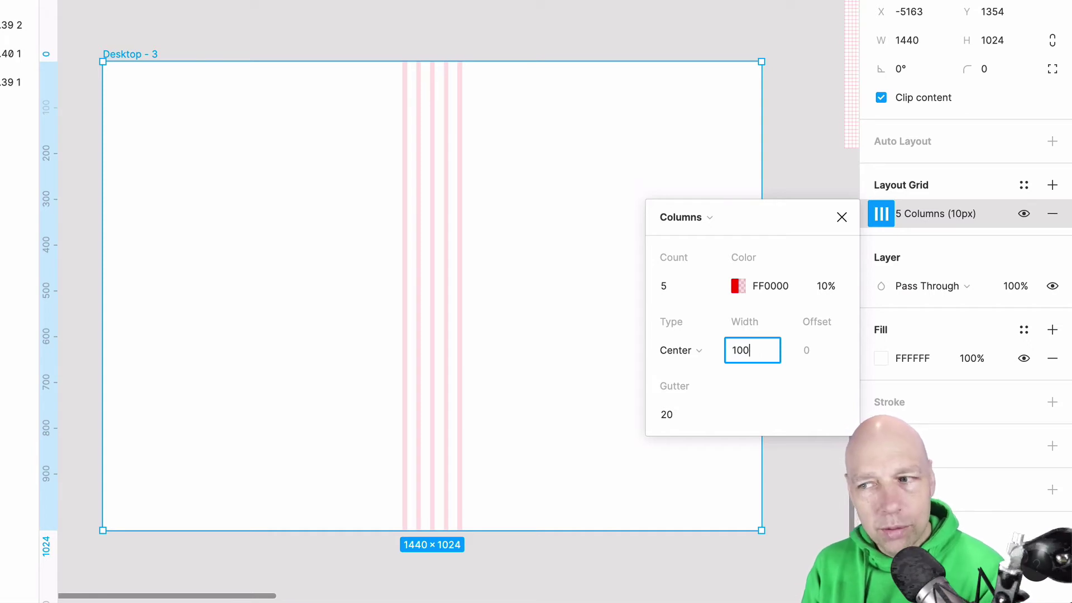
pyautogui.press('Return')
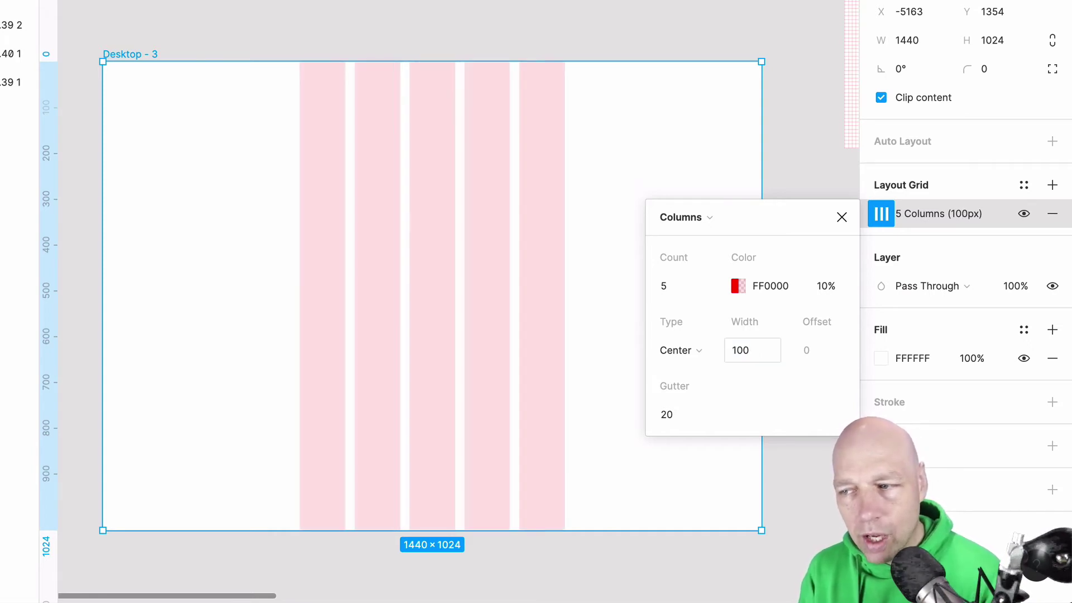
# Step: Set the Desktop - 3 column grid to a count of 12 with a gutter of 10
pyautogui.click(665, 286)
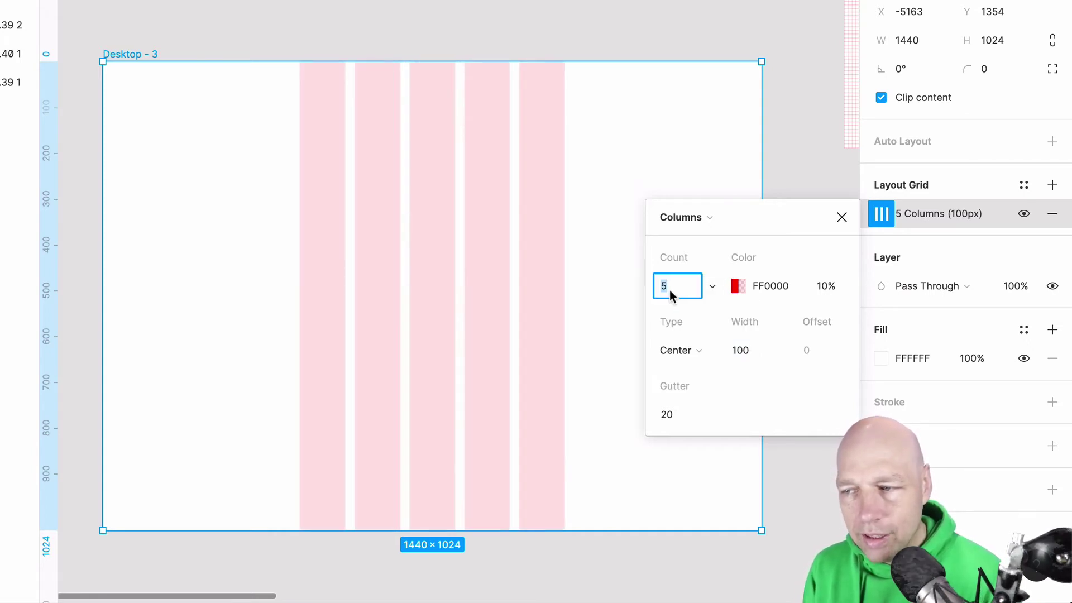
pyautogui.write('12')
pyautogui.press('Return')
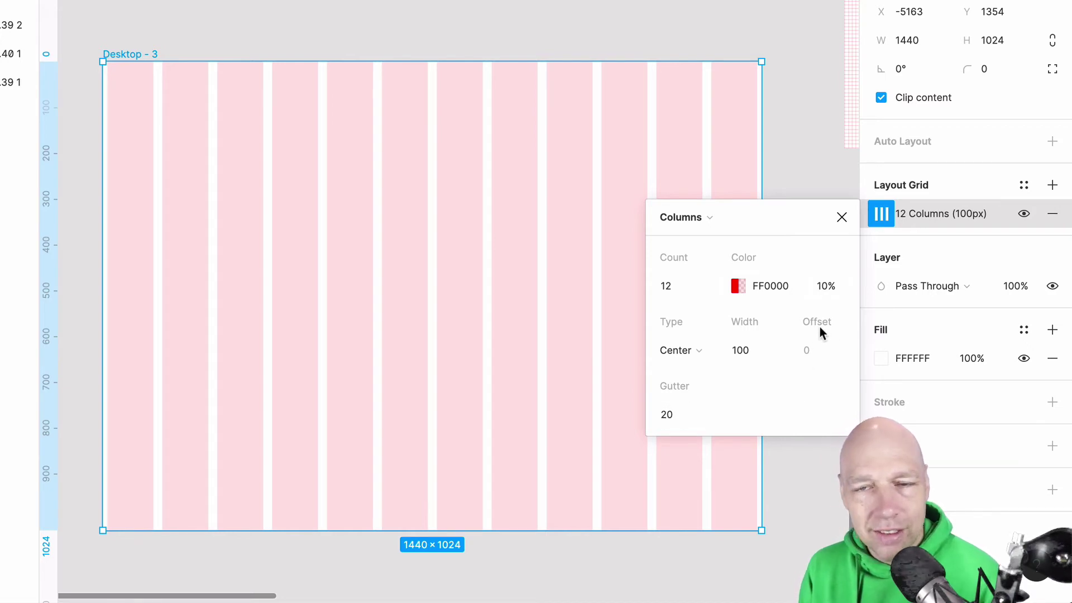
pyautogui.click(755, 348)
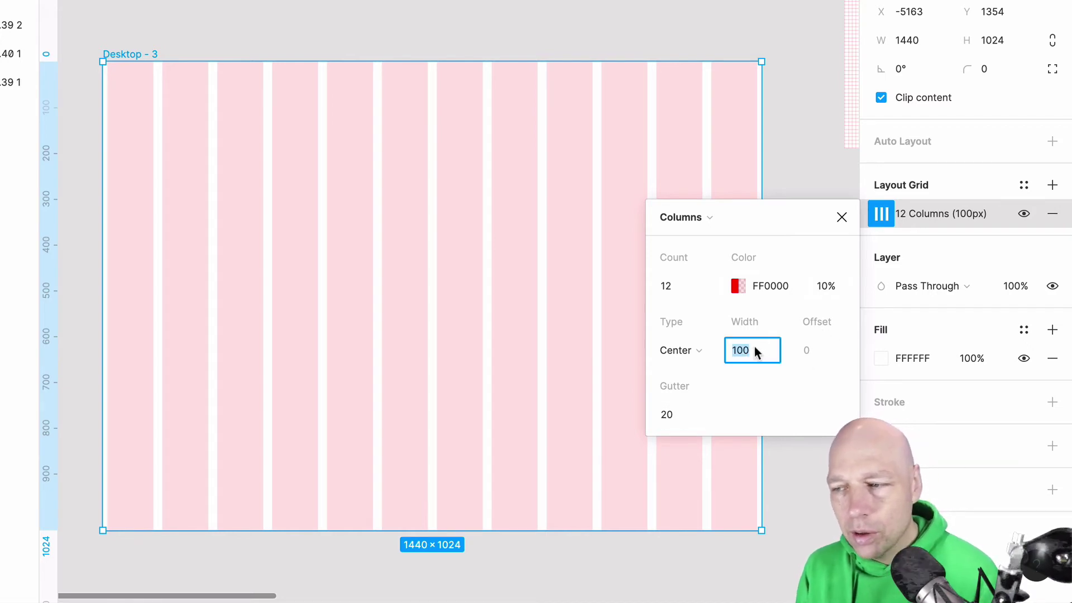
pyautogui.click(674, 418)
pyautogui.write('10')
pyautogui.press('Return')
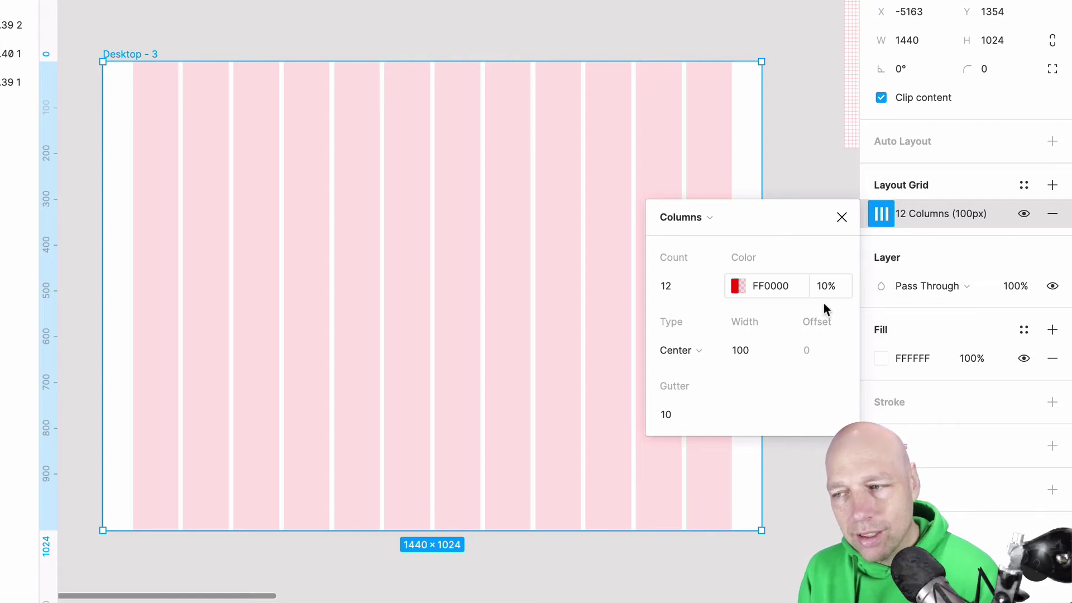
# Step: Set the column width of the Desktop - 3 grid to 90 and check the side margins
pyautogui.click(758, 354)
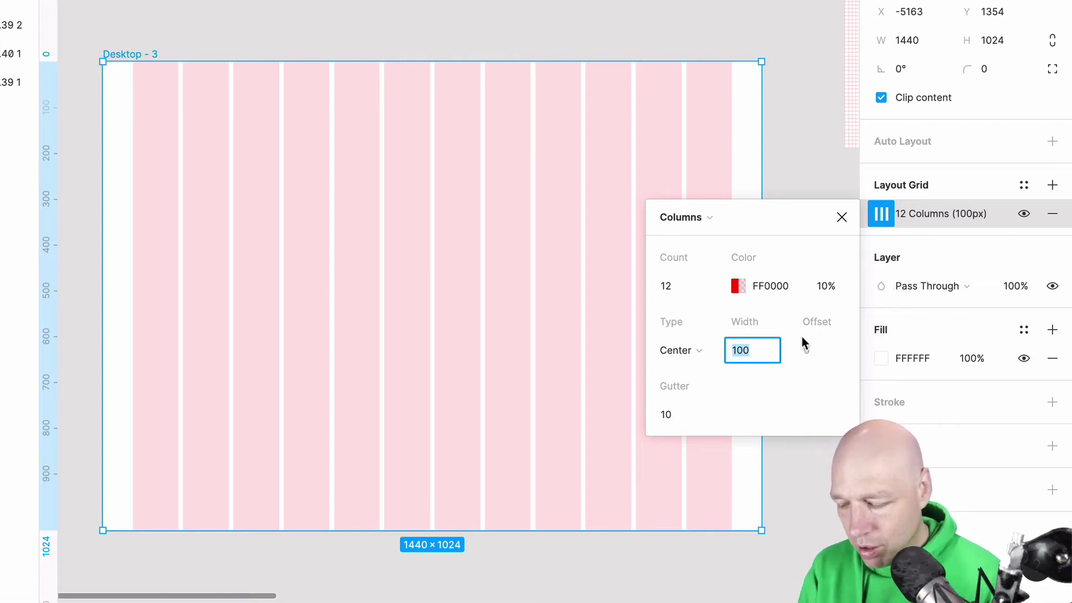
pyautogui.write('90')
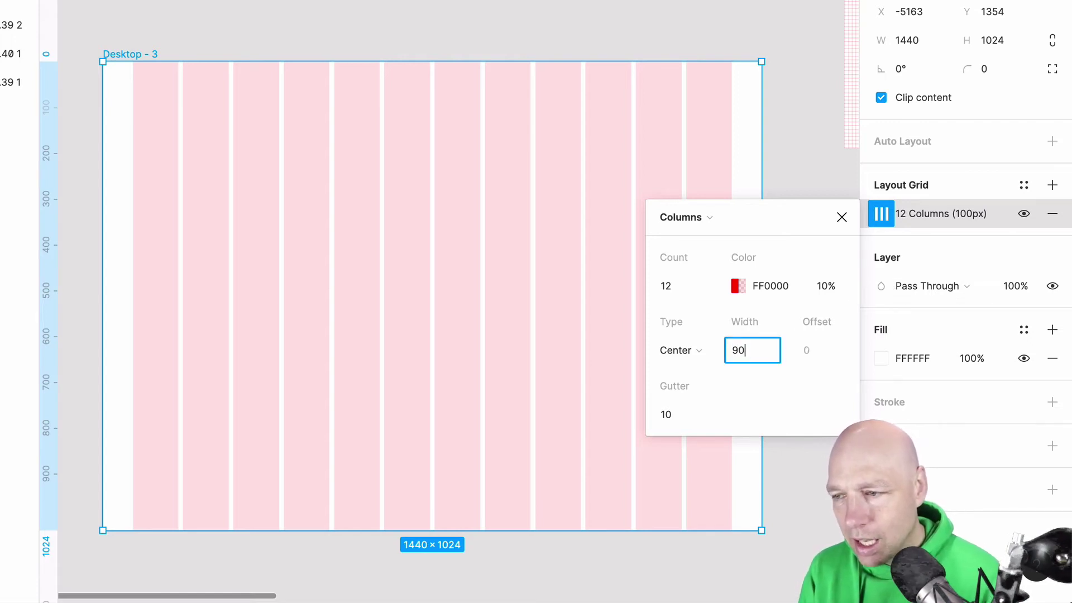
pyautogui.press('Return')
pyautogui.scroll(1, 259, 165)
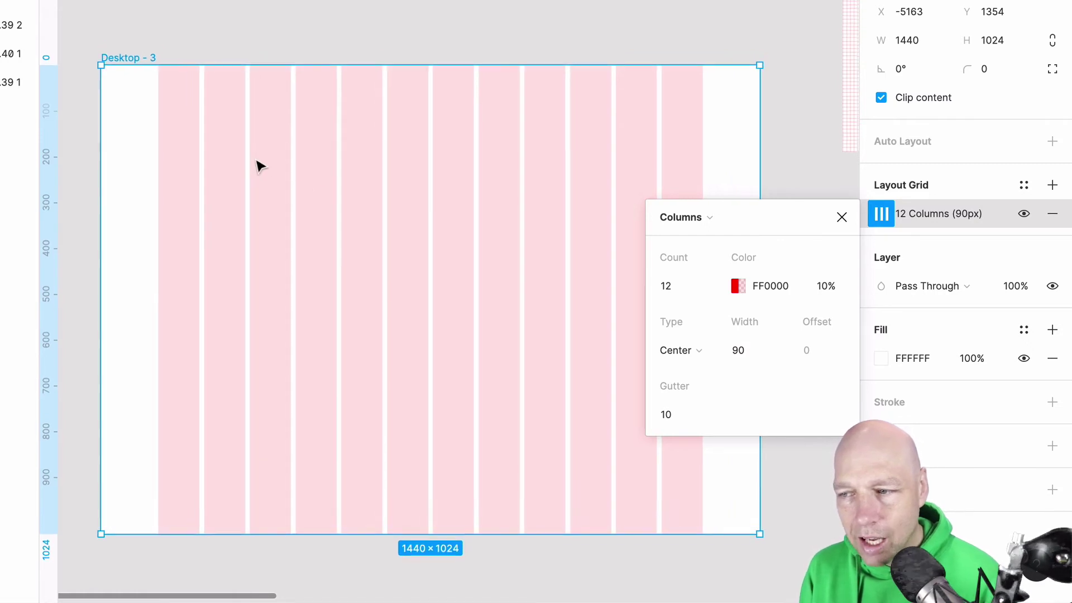
pyautogui.scroll(-1, 336, 108)
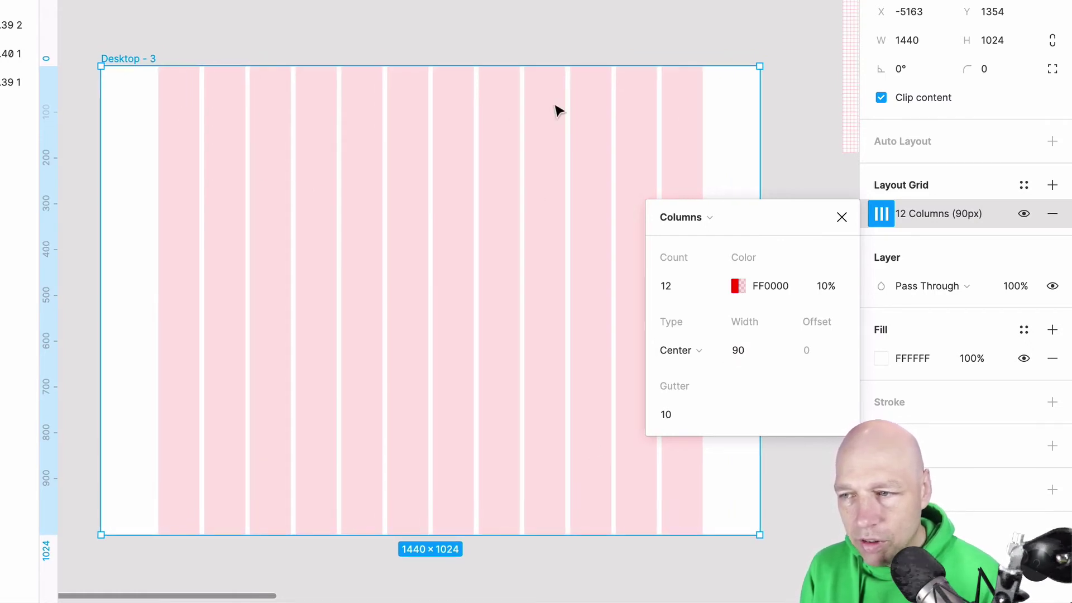
pyautogui.scroll(-1, 698, 106)
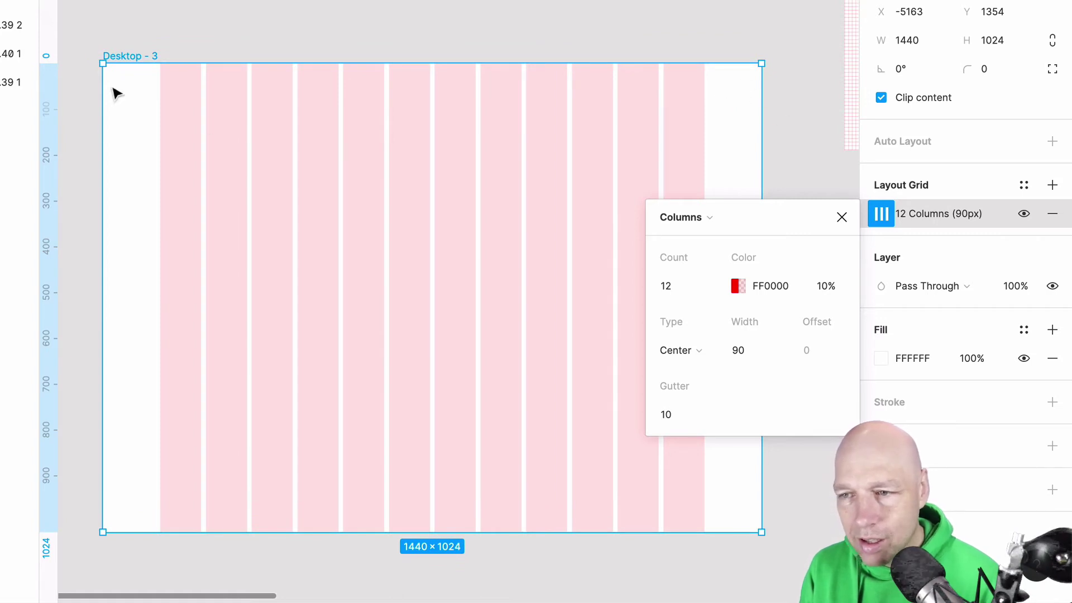
# Step: Undo the centered-column changes on the Desktop - 3 grid back to the Stretch type
pyautogui.scroll(-2, 132, 125)
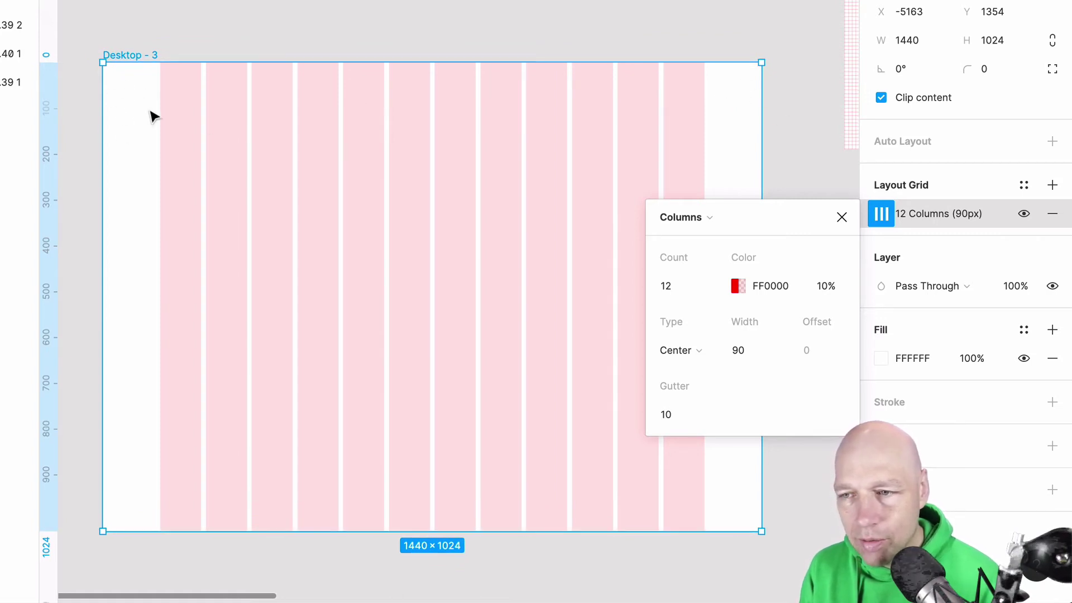
pyautogui.hscroll(-2, 731, 193)
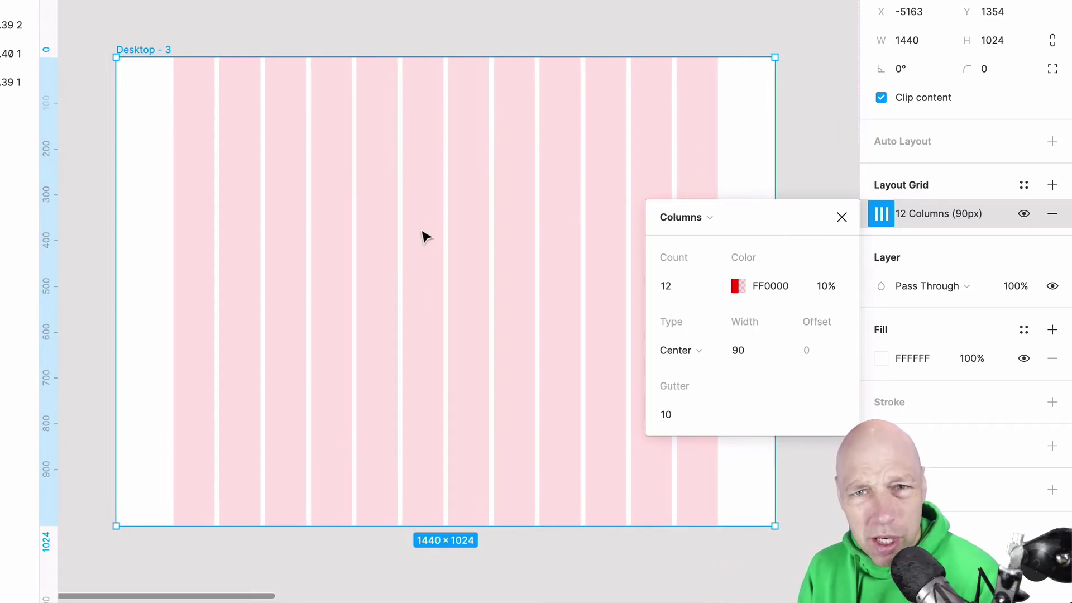
pyautogui.hotkey('ctrl', 'z')
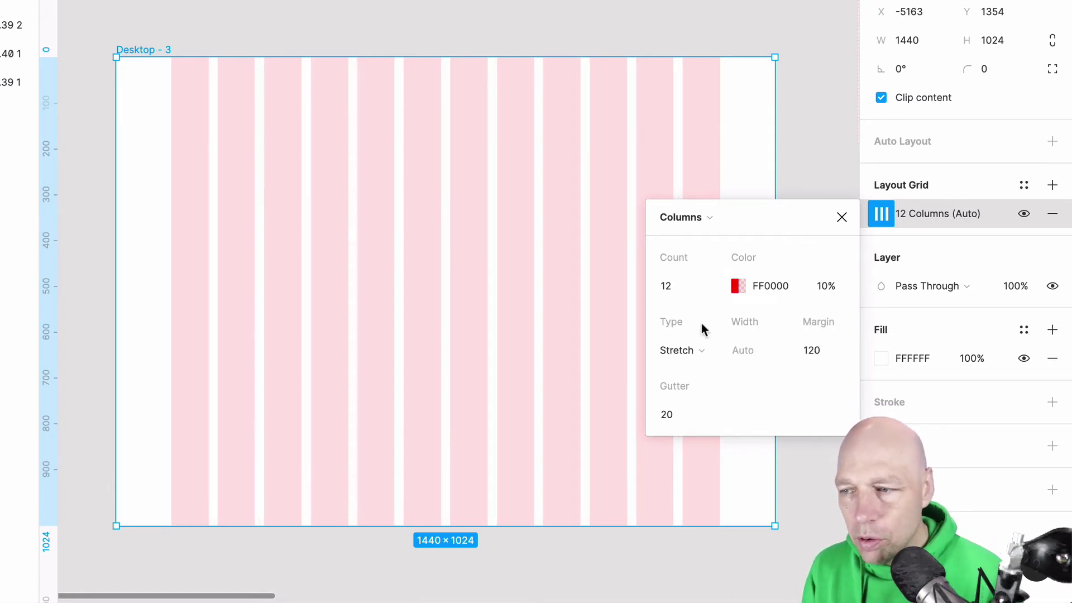
# Step: Try the Center and Left alignment types on the Desktop - 3 column grid
pyautogui.click(698, 346)
pyautogui.click(702, 327)
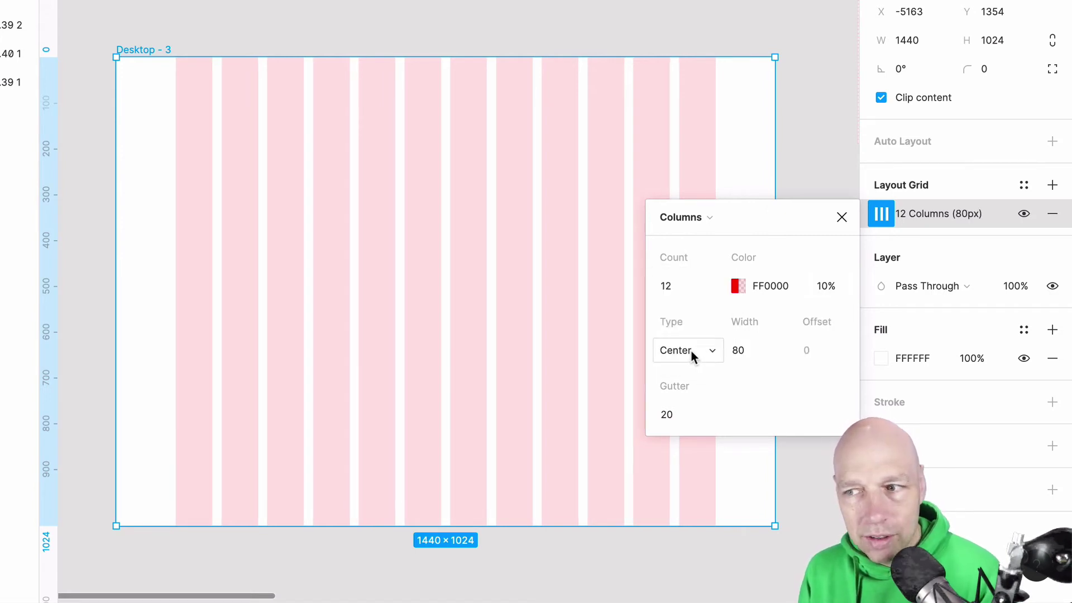
pyautogui.click(691, 350)
pyautogui.click(689, 311)
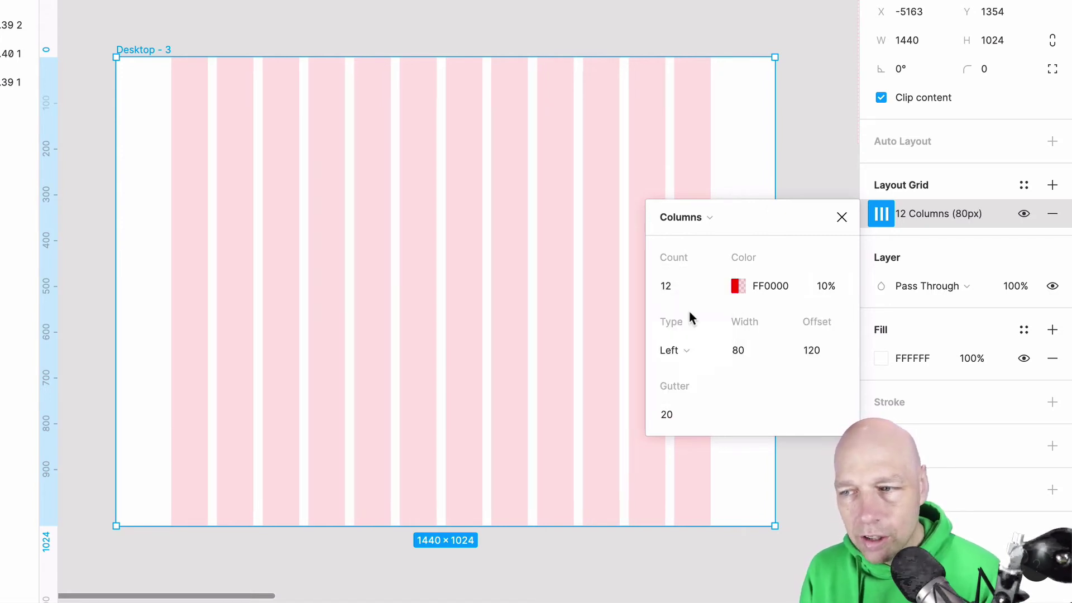
# Step: Switch the Desktop - 3 column grid to Right alignment with an offset of 120
pyautogui.click(705, 351)
pyautogui.click(708, 372)
pyautogui.click(821, 351)
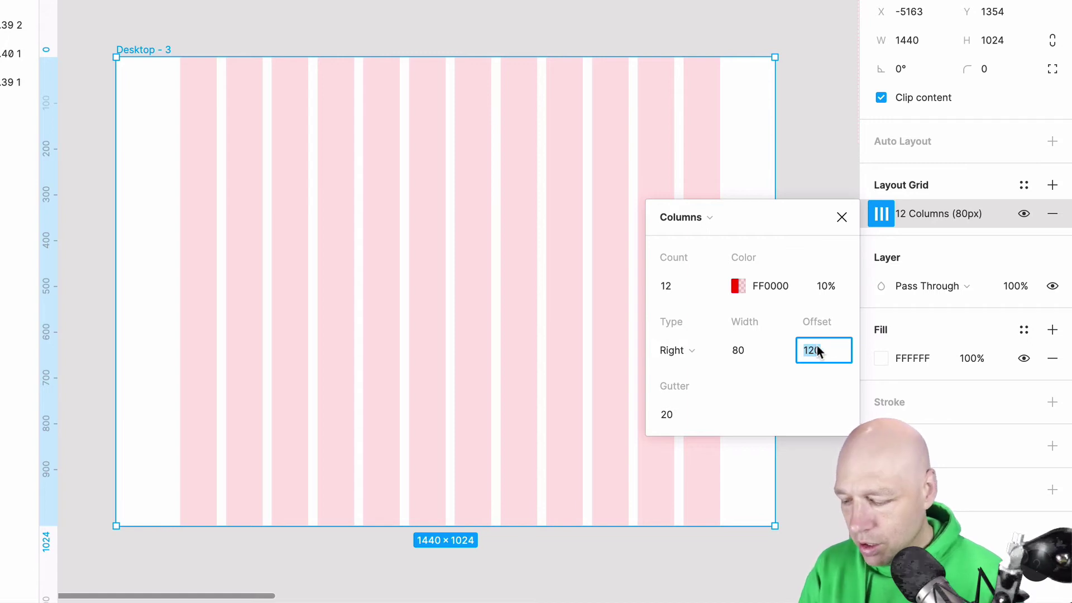
pyautogui.write('120')
pyautogui.press('Return')
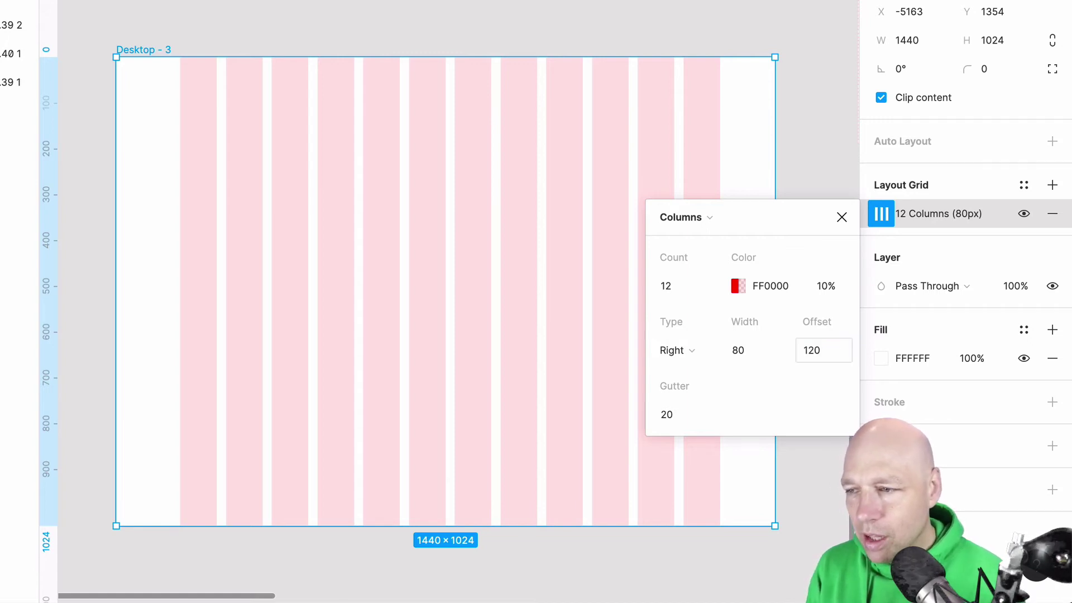
# Step: Set the Desktop - 3 grid offset to 0 and switch its columns to Left alignment
pyautogui.click(817, 357)
pyautogui.write('0')
pyautogui.press('Return')
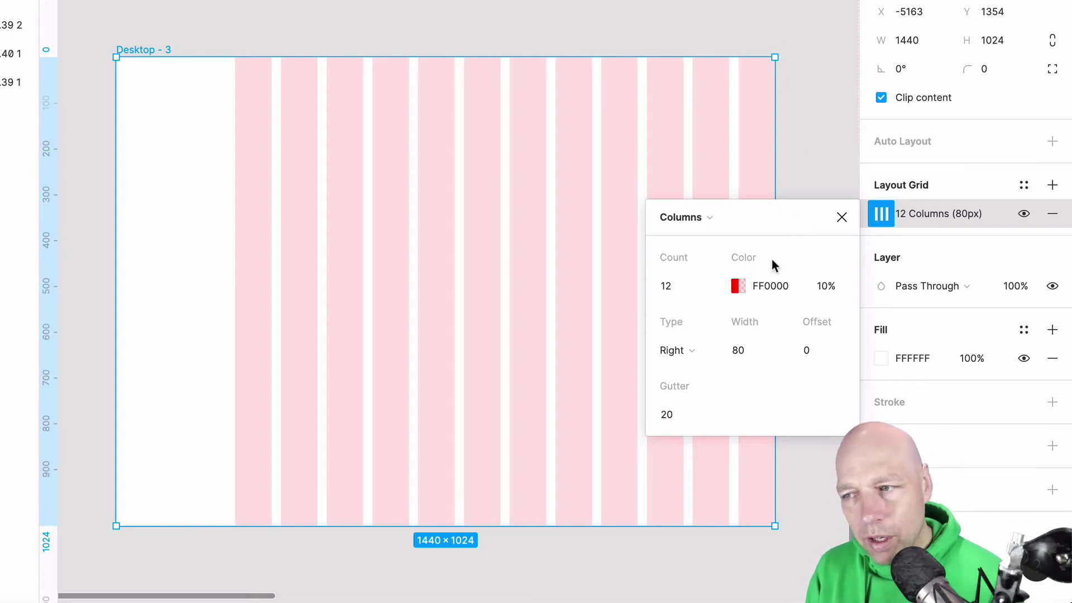
pyautogui.click(692, 350)
pyautogui.click(691, 329)
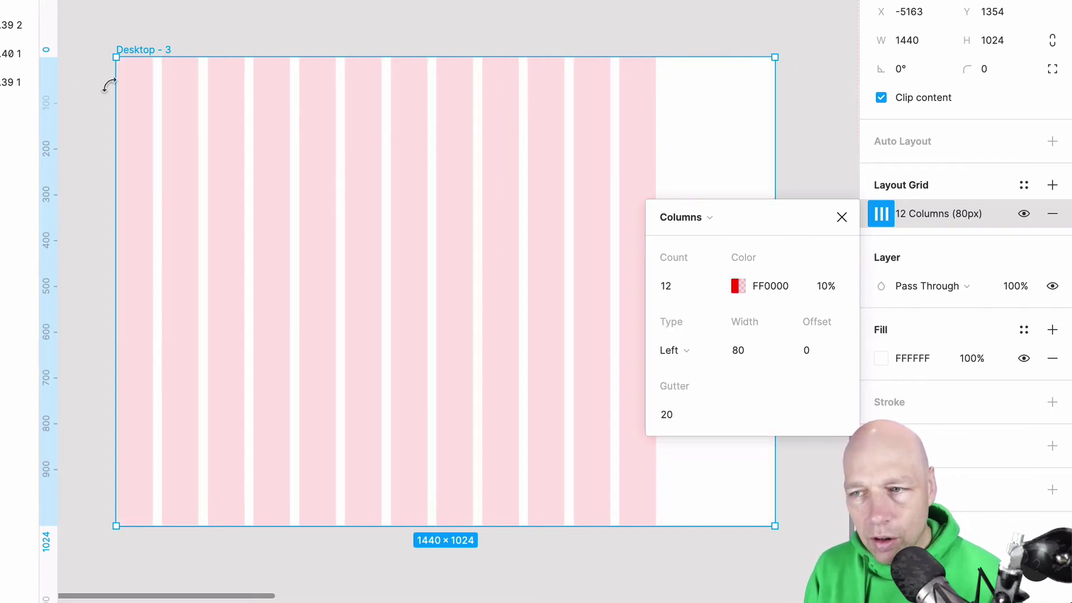
# Step: Delete the Desktop - 3 frame from the canvas
pyautogui.click(146, 24)
pyautogui.click(137, 50)
pyautogui.press('Delete')
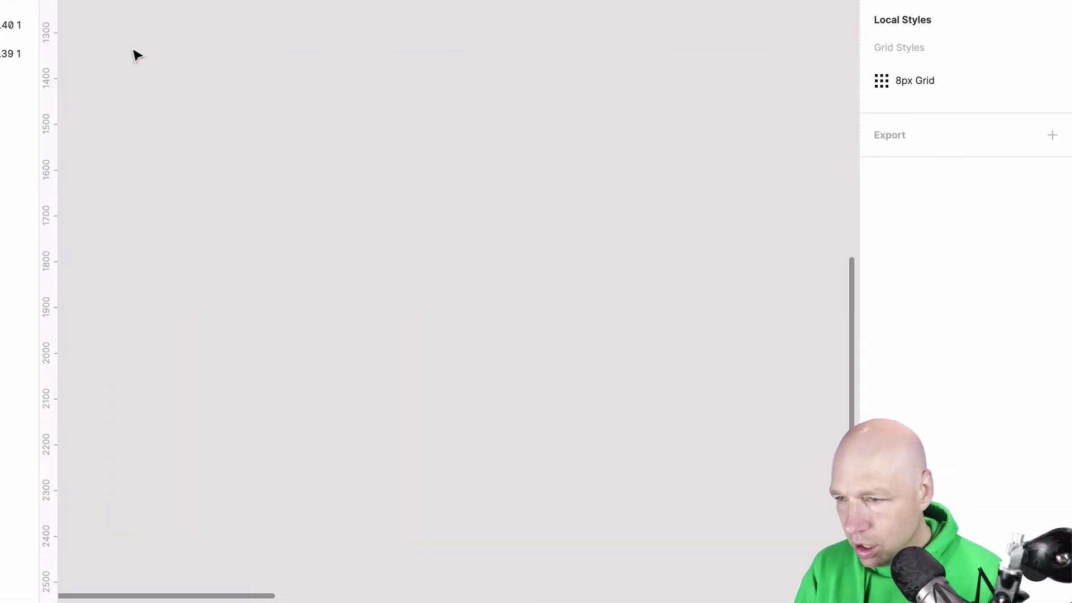
# Step: Examine the layout of the three Stripe page screenshots: the payments hero, the developers section and the global scale section
pyautogui.keyDown('ctrl'); pyautogui.scroll(-5, 137, 56); pyautogui.keyUp('ctrl')
pyautogui.scroll(5, 137, 55)
pyautogui.hscroll(5, 137, 55)
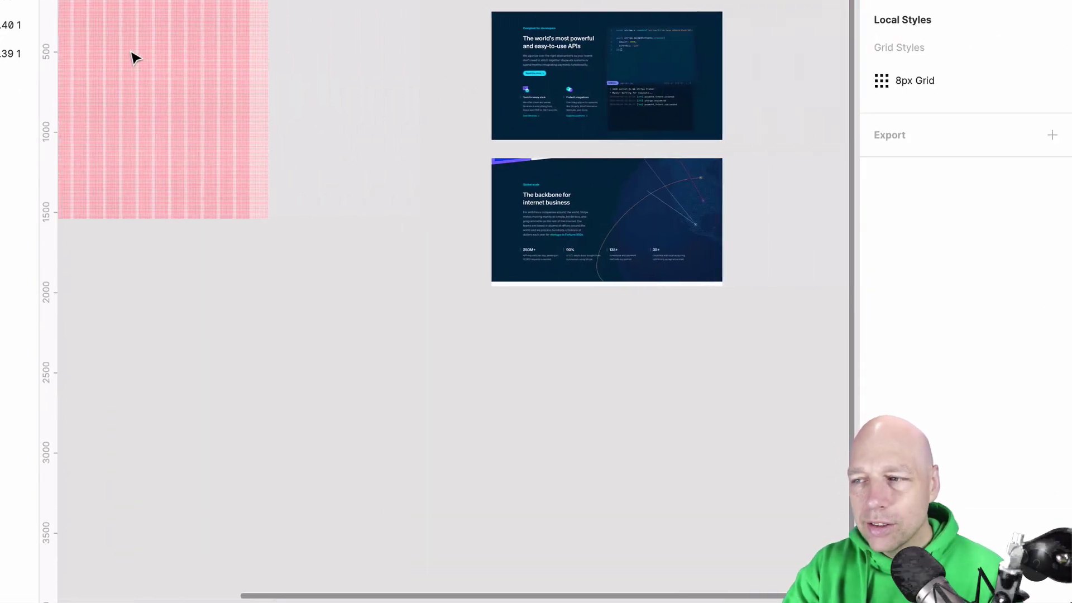
pyautogui.scroll(3, 134, 56)
pyautogui.keyDown('ctrl'); pyautogui.scroll(5, 414, 31); pyautogui.keyUp('ctrl')
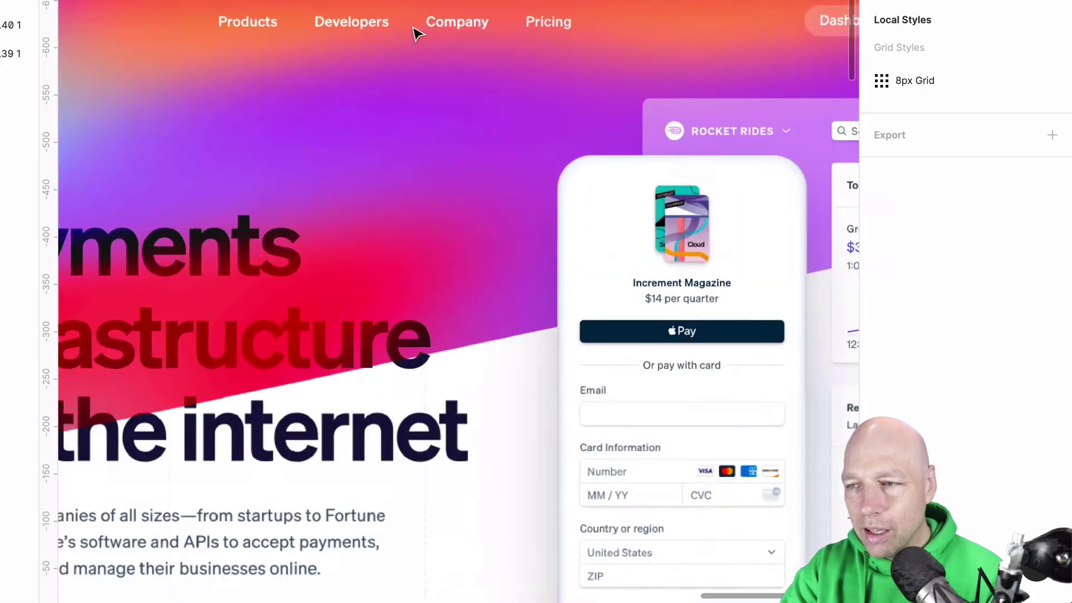
pyautogui.keyDown('ctrl'); pyautogui.scroll(-3, 413, 32); pyautogui.keyUp('ctrl')
pyautogui.click(409, 149)
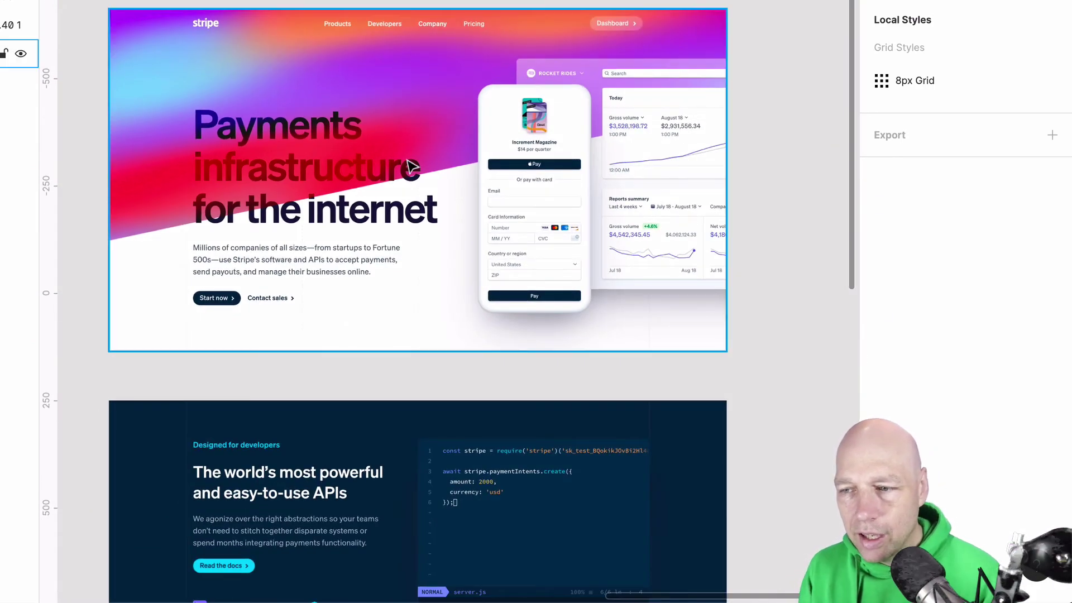
pyautogui.scroll(-1, 334, 130)
pyautogui.scroll(-4, 335, 148)
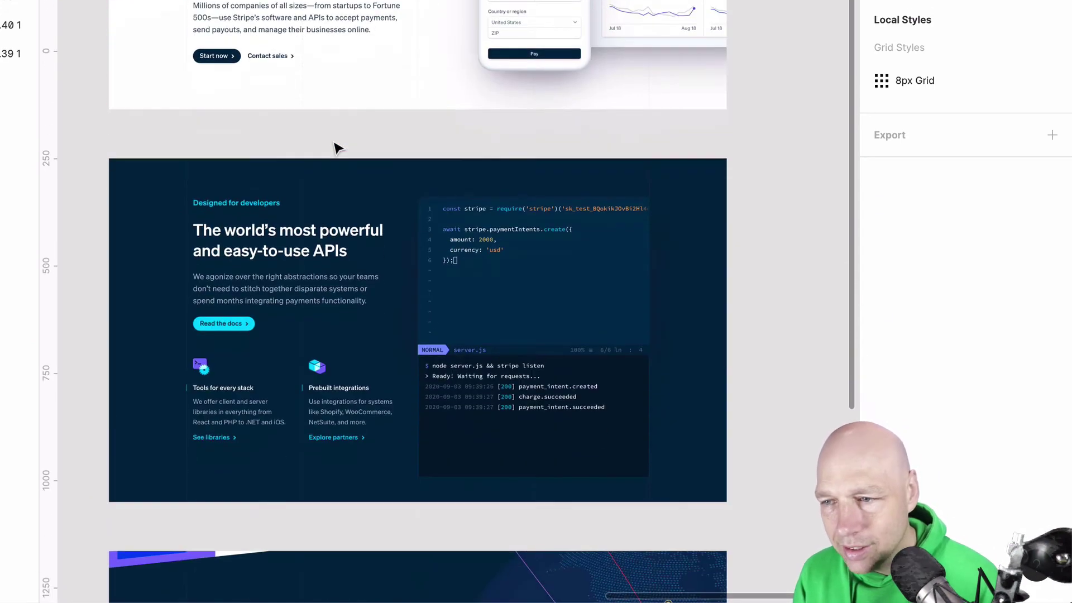
pyautogui.scroll(-8, 387, 158)
pyautogui.scroll(12, 405, 164)
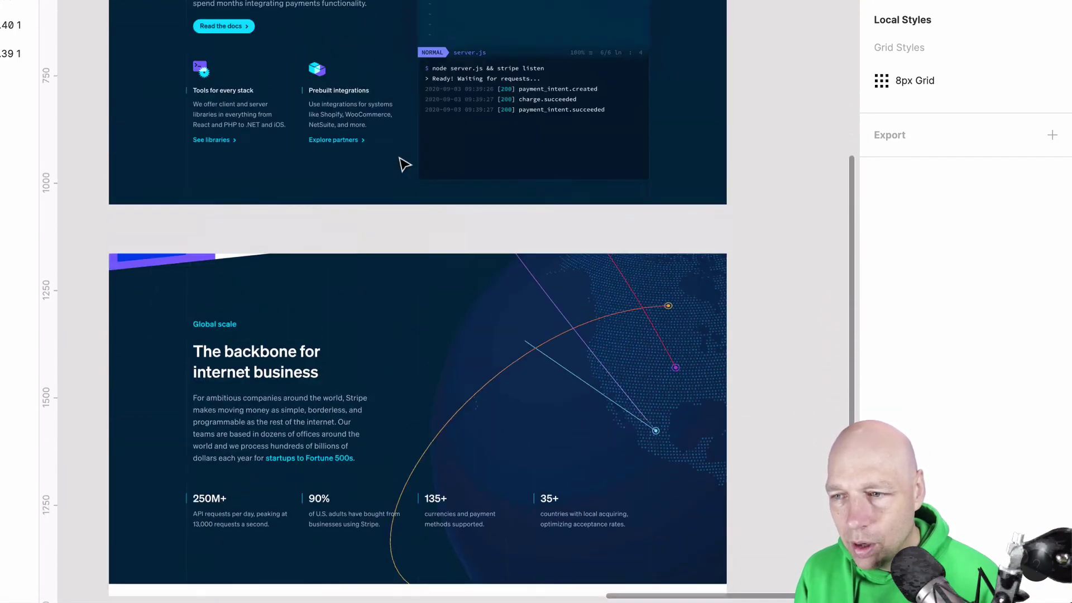
pyautogui.scroll(3, 405, 164)
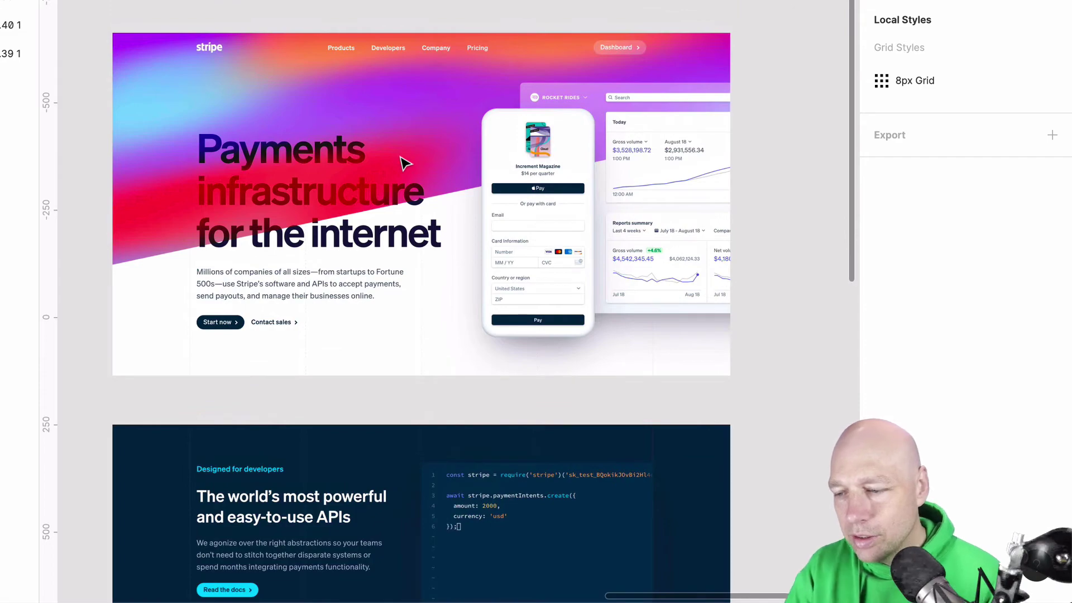
# Step: Hide the interface and examine how content in each Stripe section lines up with the side margins and vertical column lines
pyautogui.press('super+backslash')
pyautogui.scroll(5, 677, 223)
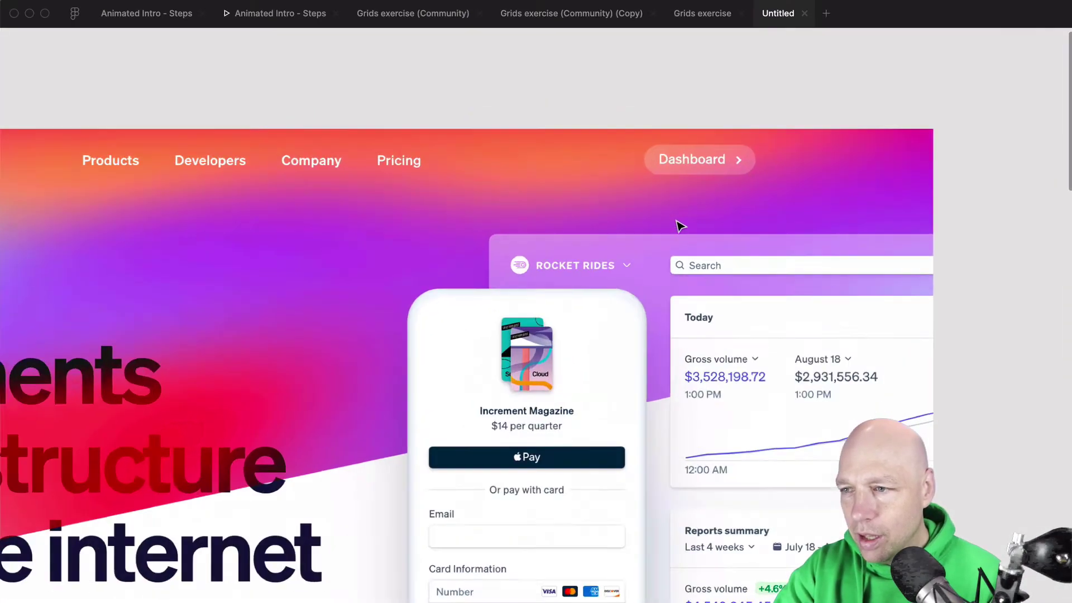
pyautogui.scroll(-5, 679, 225)
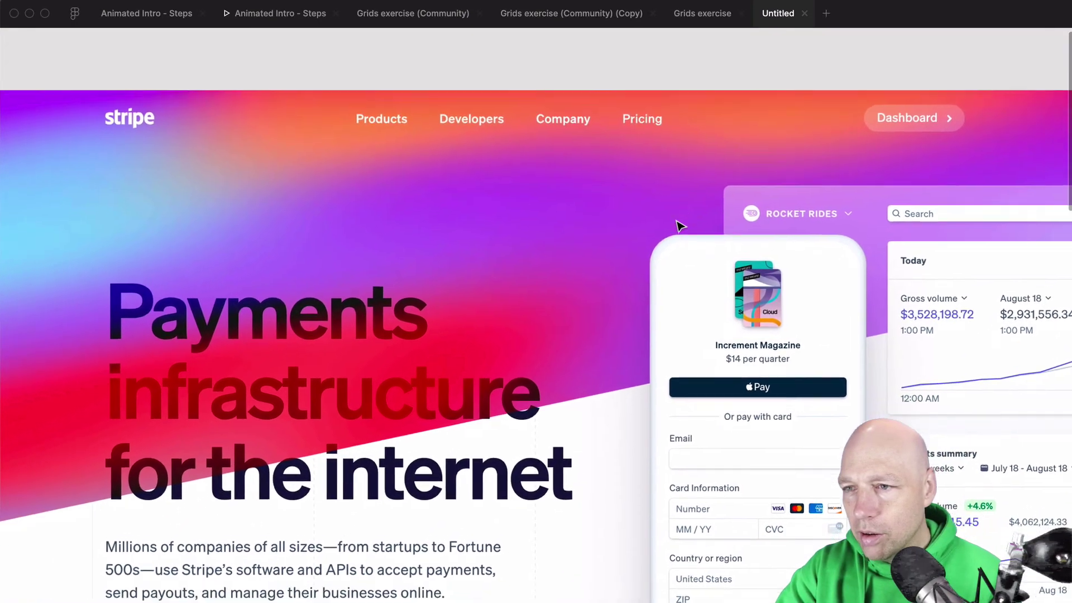
pyautogui.scroll(-3, 678, 226)
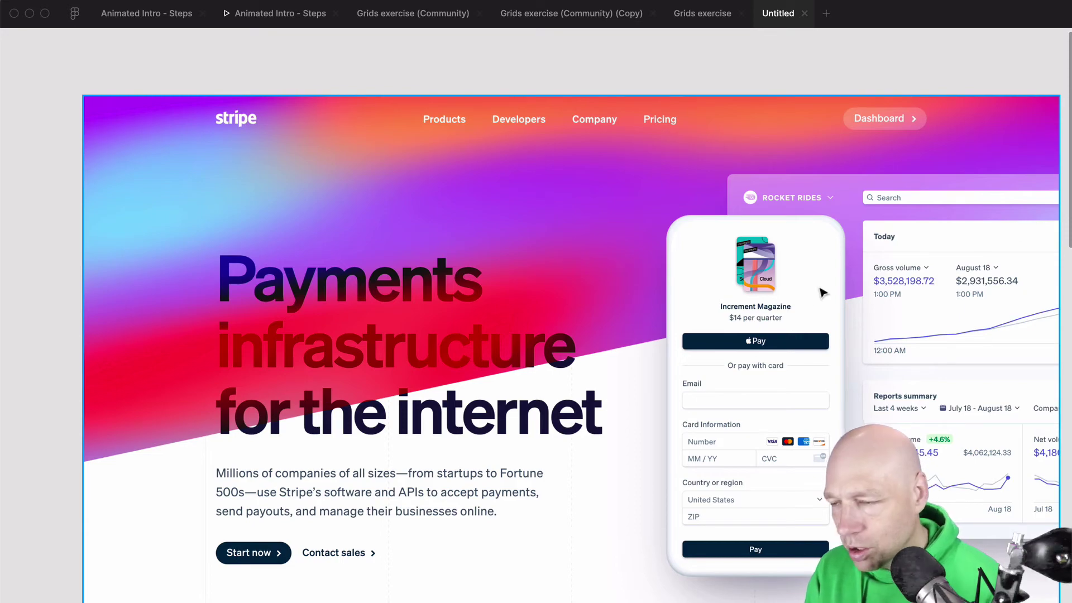
pyautogui.scroll(-12, 811, 294)
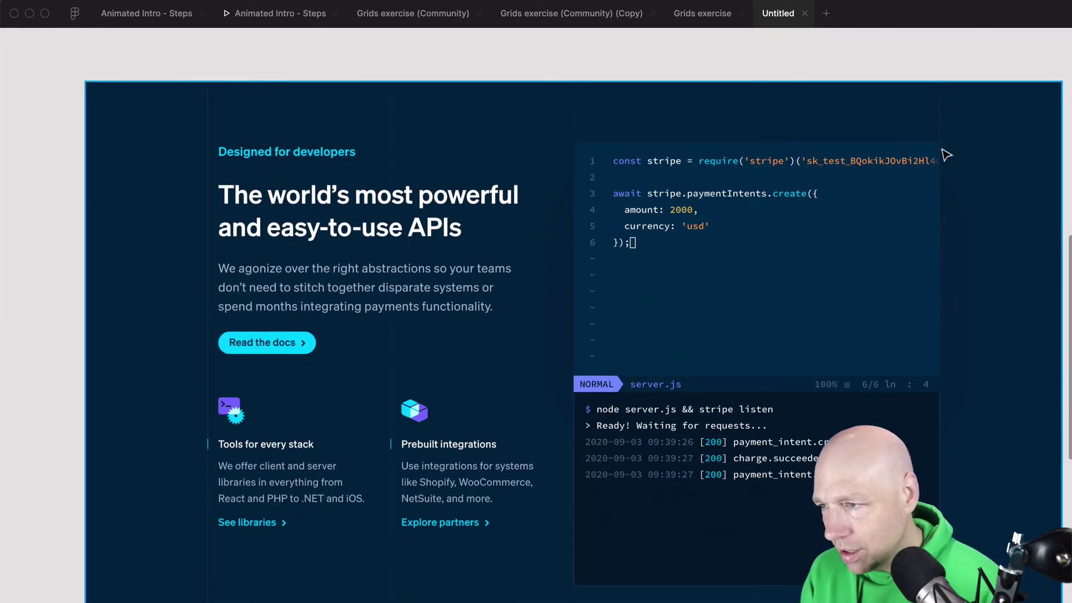
pyautogui.scroll(-12, 813, 463)
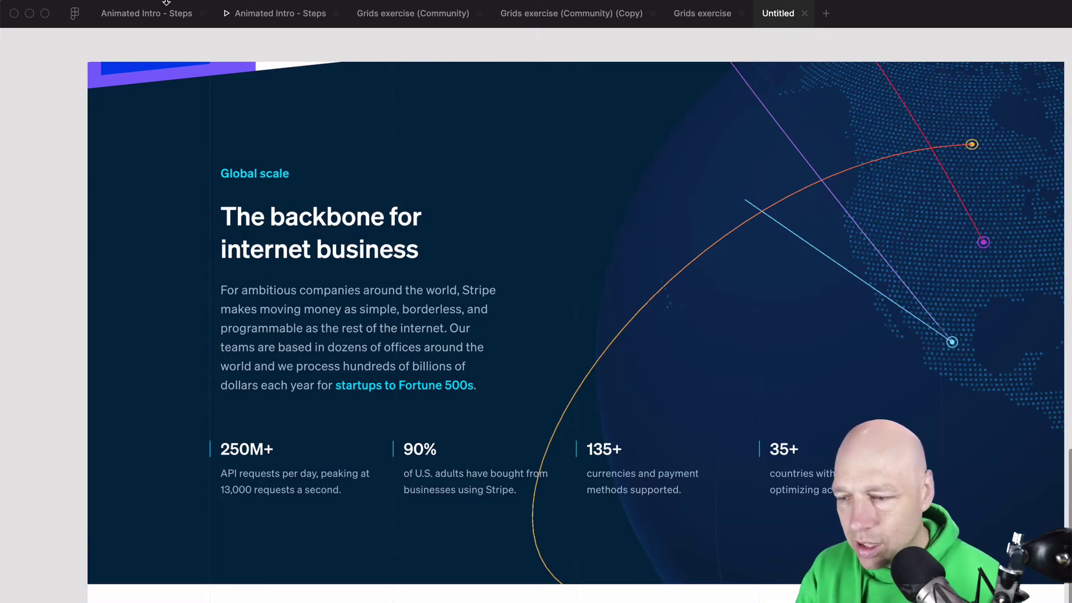
pyautogui.scroll(-5, 179, 166)
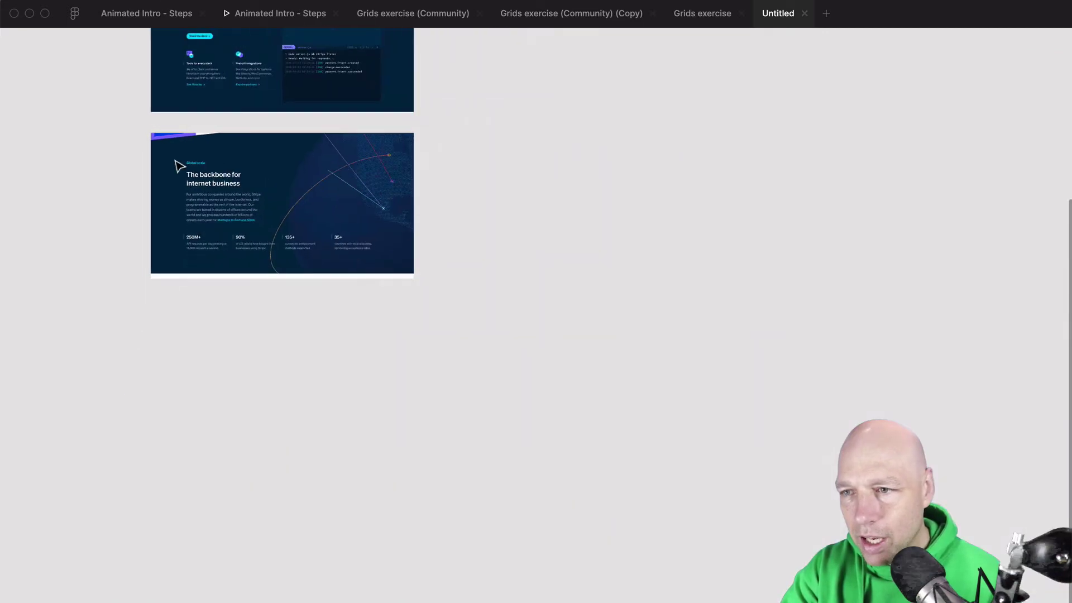
# Step: Move the Stripe hero screenshot into the Desktop - 1 frame and place the developers screenshot below it
pyautogui.scroll(8, 178, 167)
pyautogui.hscroll(-15, 179, 167)
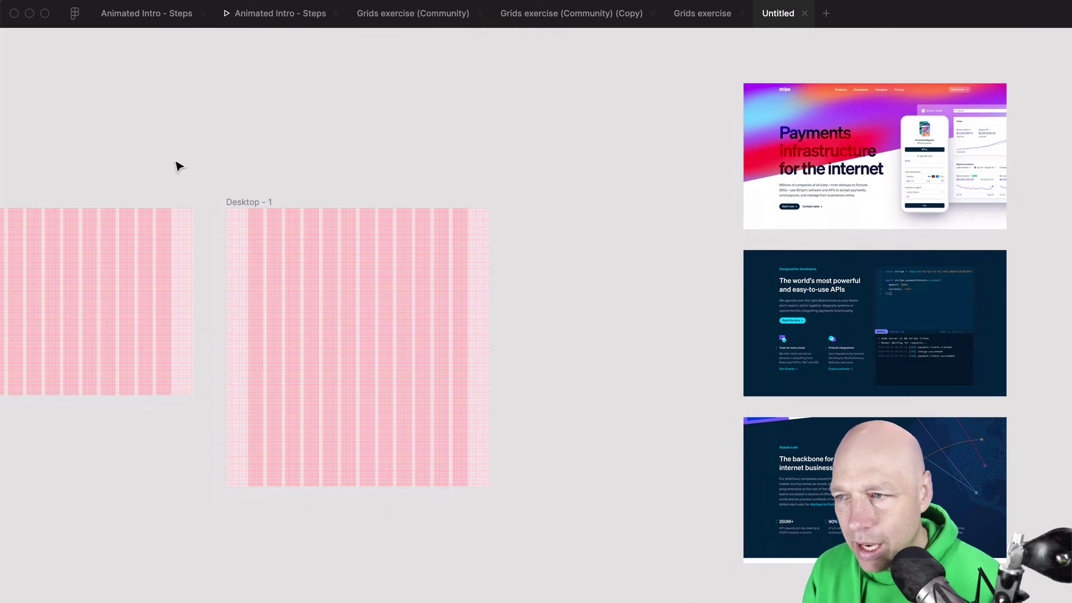
pyautogui.moveTo(867, 109); pyautogui.dragTo(357, 246)
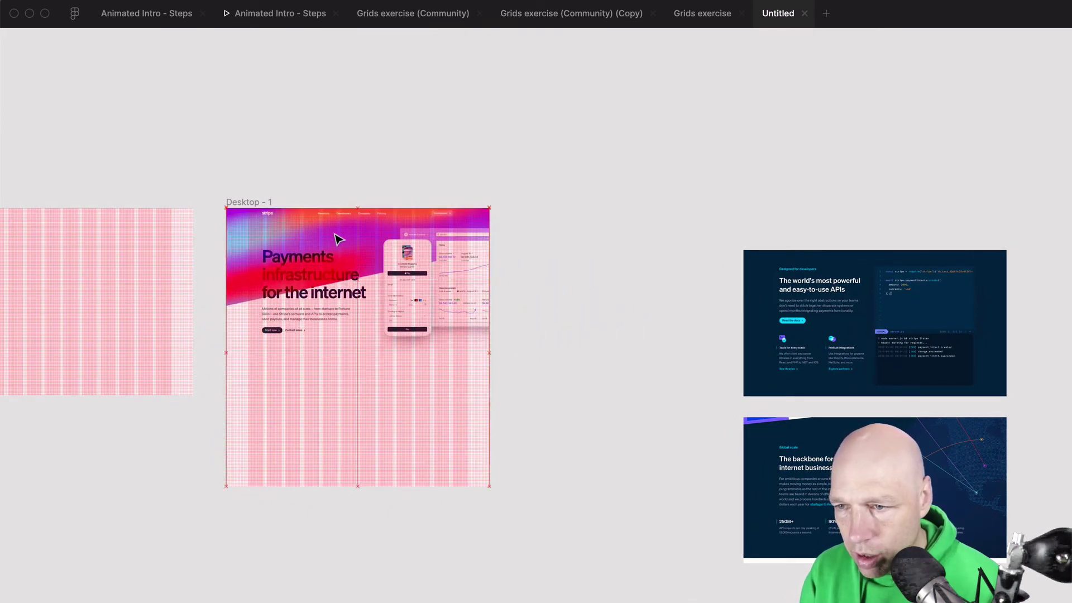
pyautogui.click(307, 187)
pyautogui.moveTo(832, 267); pyautogui.dragTo(331, 371)
# Step: Show the interface again and remove the 8px Grid style from the Desktop - 1 frame
pyautogui.scroll(3, 335, 341)
pyautogui.scroll(5, 335, 341)
pyautogui.click(376, 311)
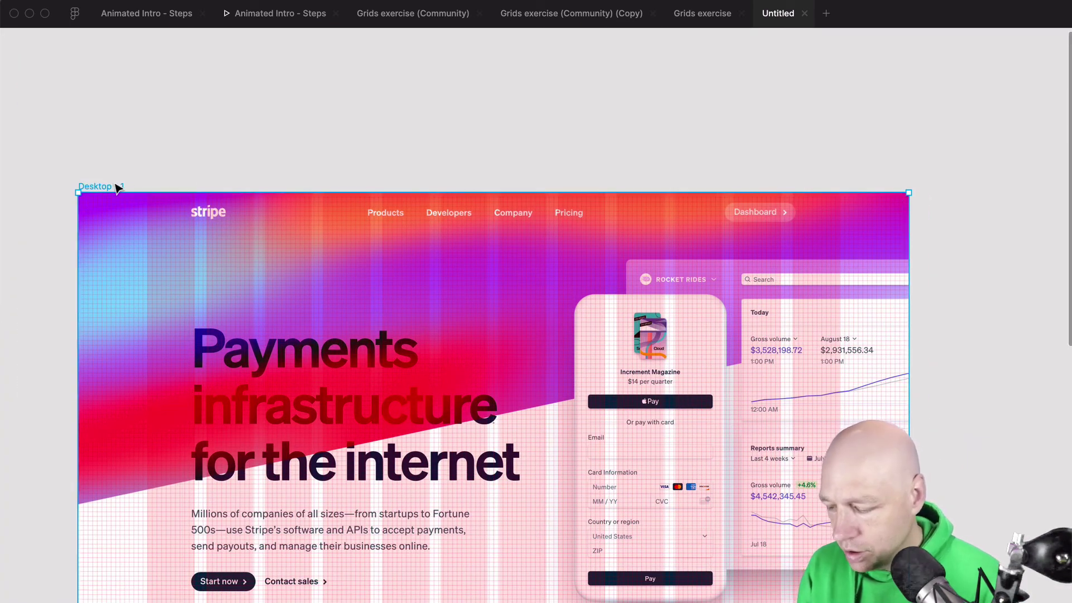
pyautogui.press('super+backslash')
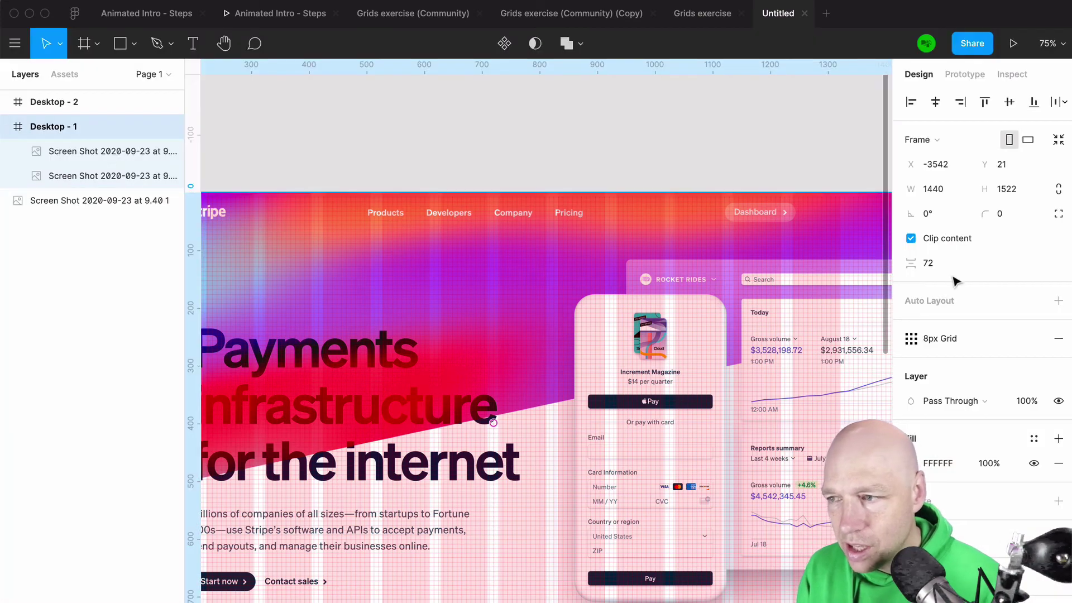
pyautogui.click(1058, 339)
# Step: Add a new layout grid to the Desktop - 1 frame and change its type to Columns
pyautogui.hscroll(-5, 693, 380)
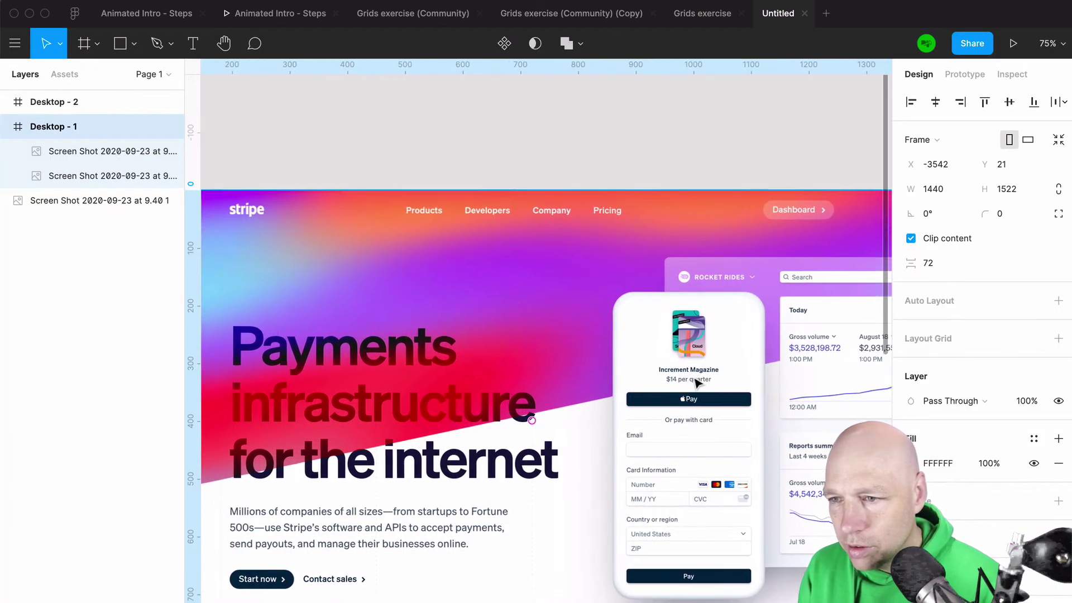
pyautogui.hscroll(10, 696, 383)
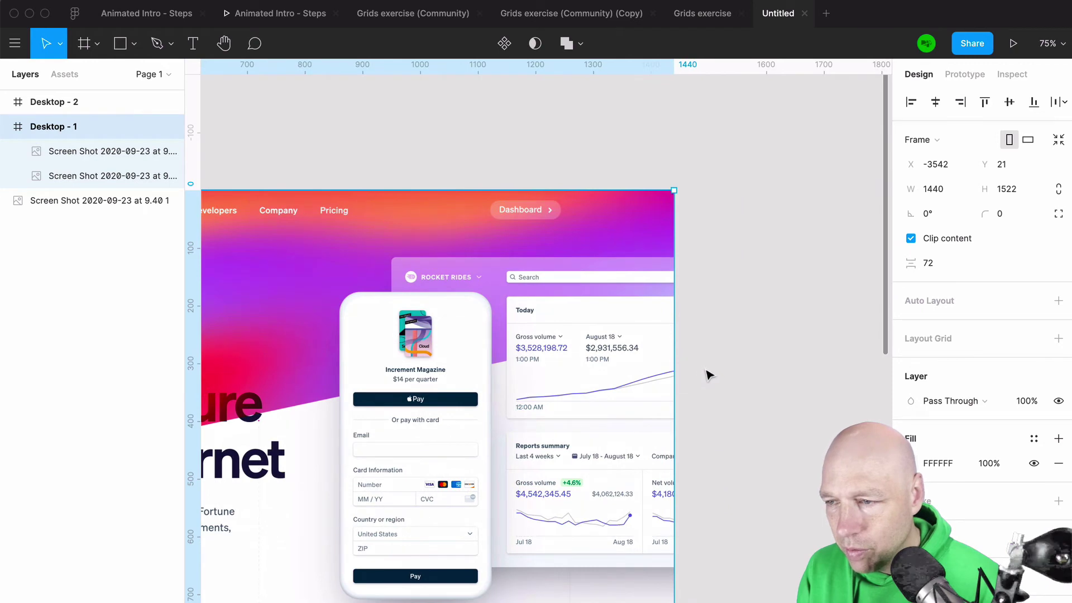
pyautogui.hscroll(-8, 705, 375)
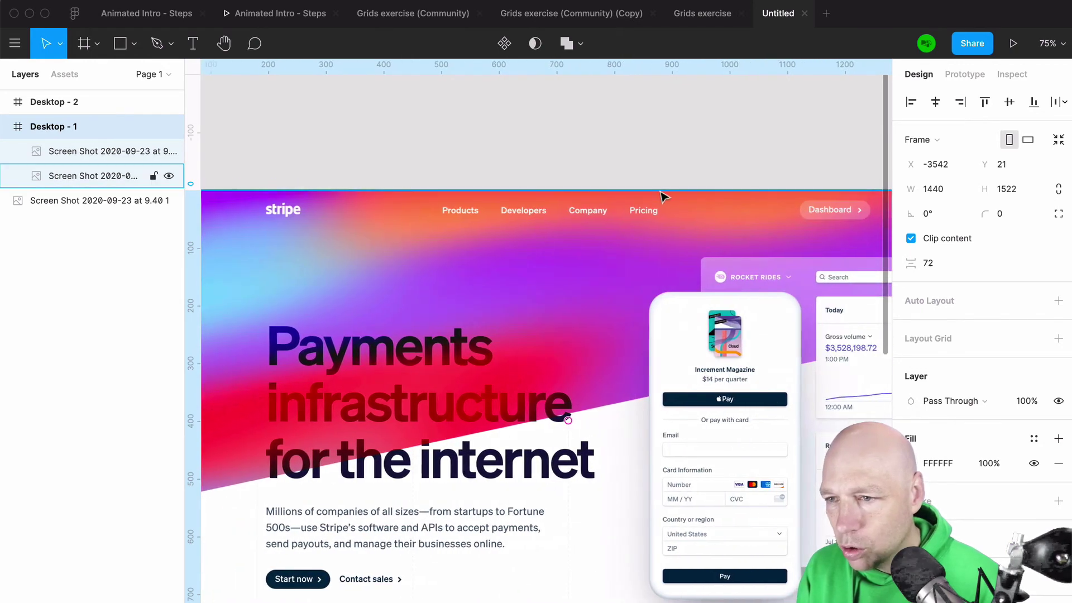
pyautogui.click(658, 179)
pyautogui.hscroll(-2, 615, 190)
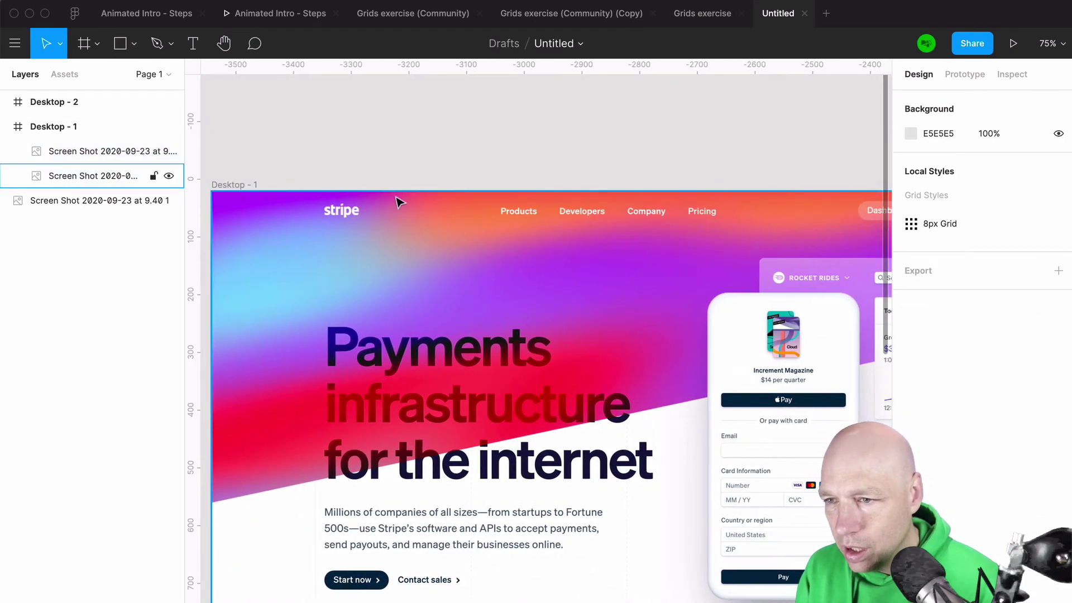
pyautogui.hscroll(-1, 276, 186)
pyautogui.click(226, 184)
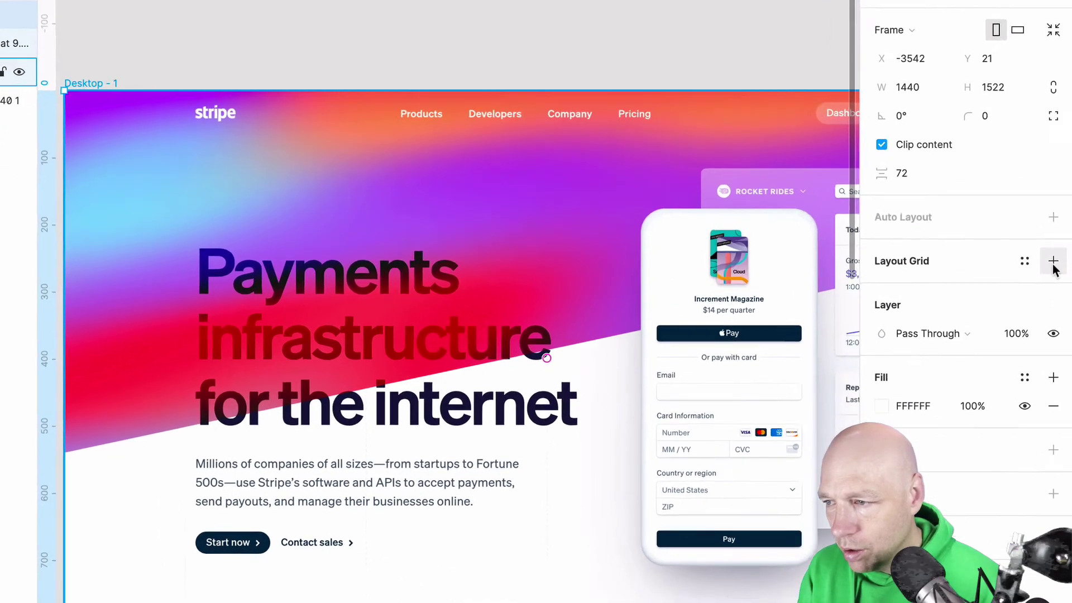
pyautogui.click(1059, 338)
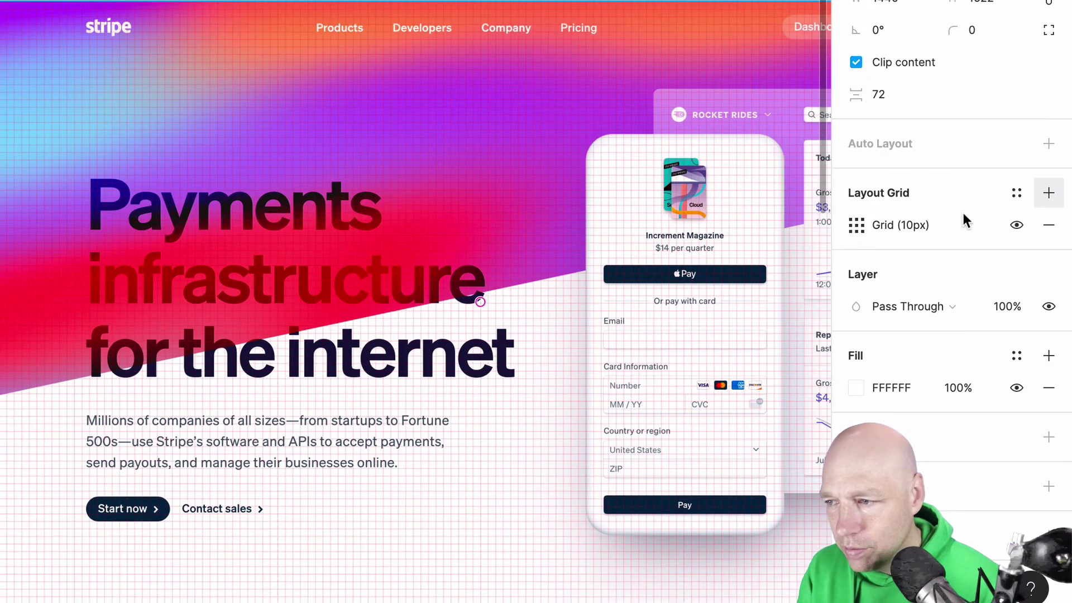
pyautogui.click(856, 225)
pyautogui.click(622, 229)
pyautogui.click(648, 249)
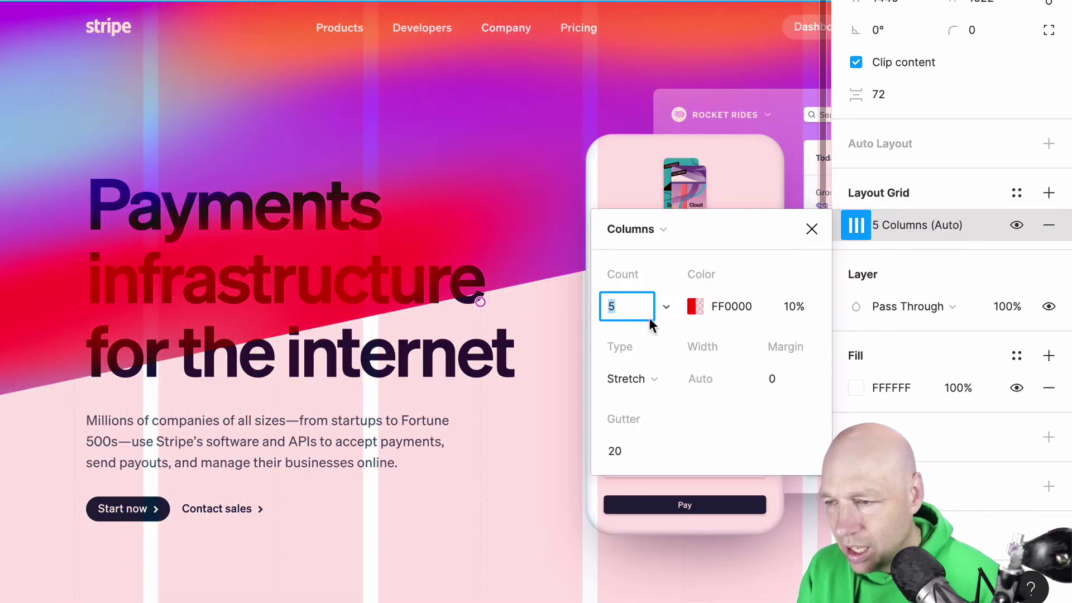
# Step: Try margins of 140 and then 180 for the stretched column grid on the Stripe page
pyautogui.click(784, 374)
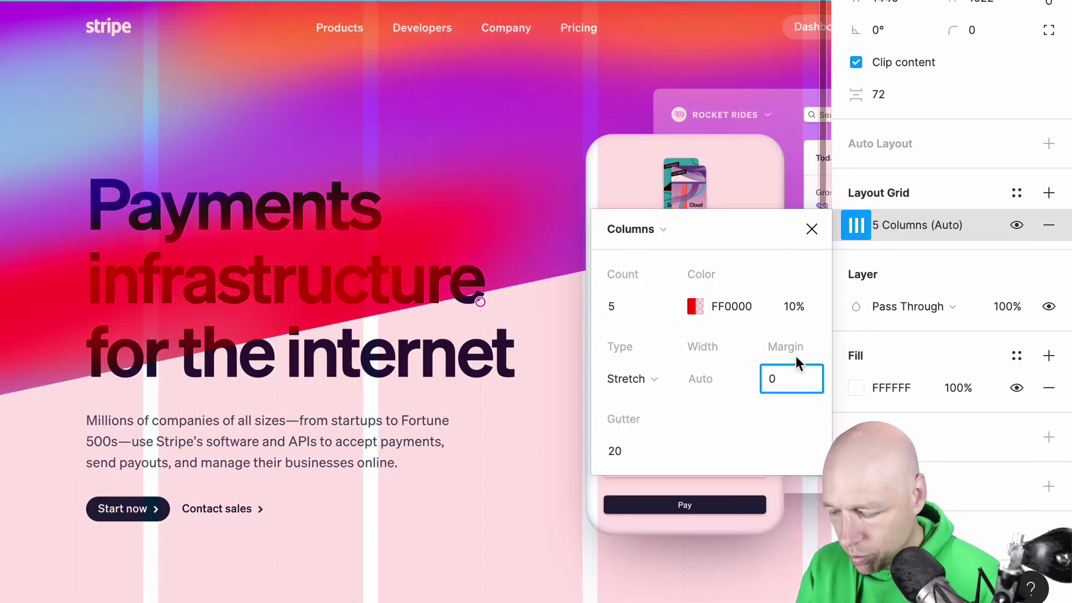
pyautogui.press('BackSpace')
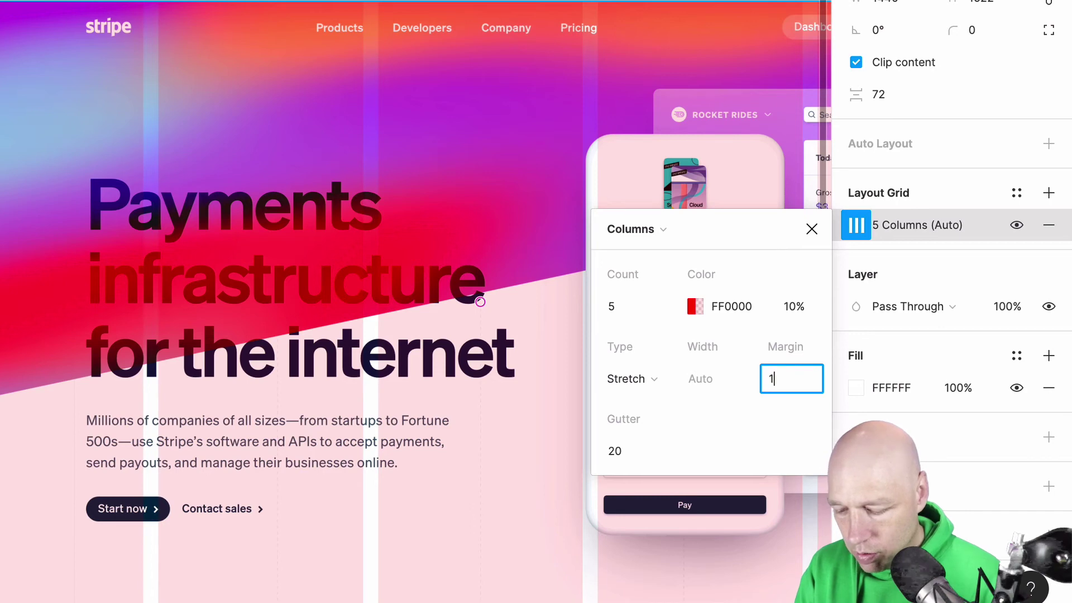
pyautogui.write('140')
pyautogui.press('Return')
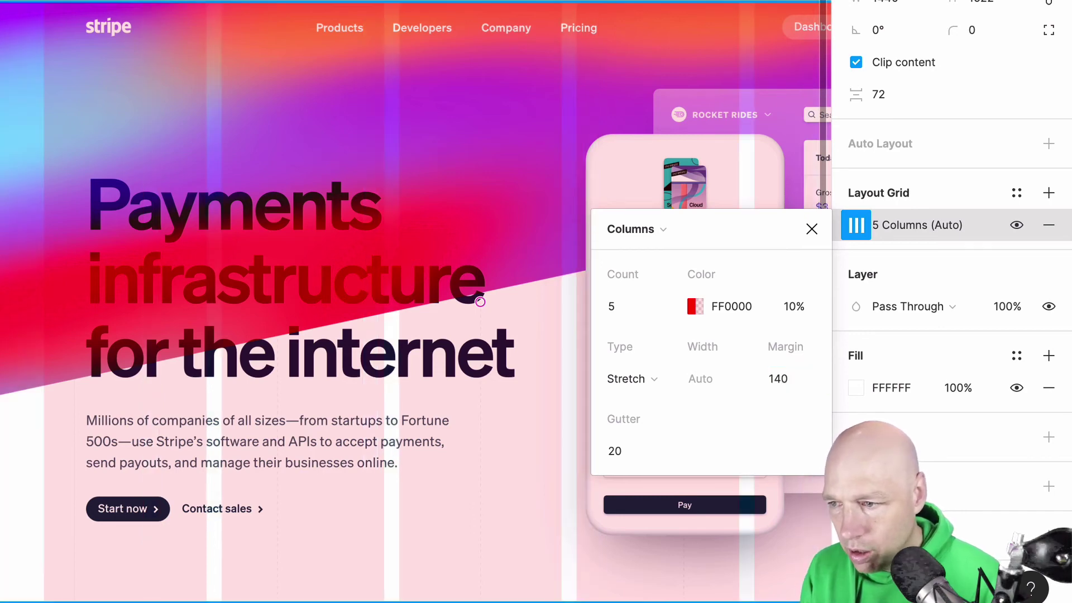
pyautogui.click(791, 381)
pyautogui.click(798, 384)
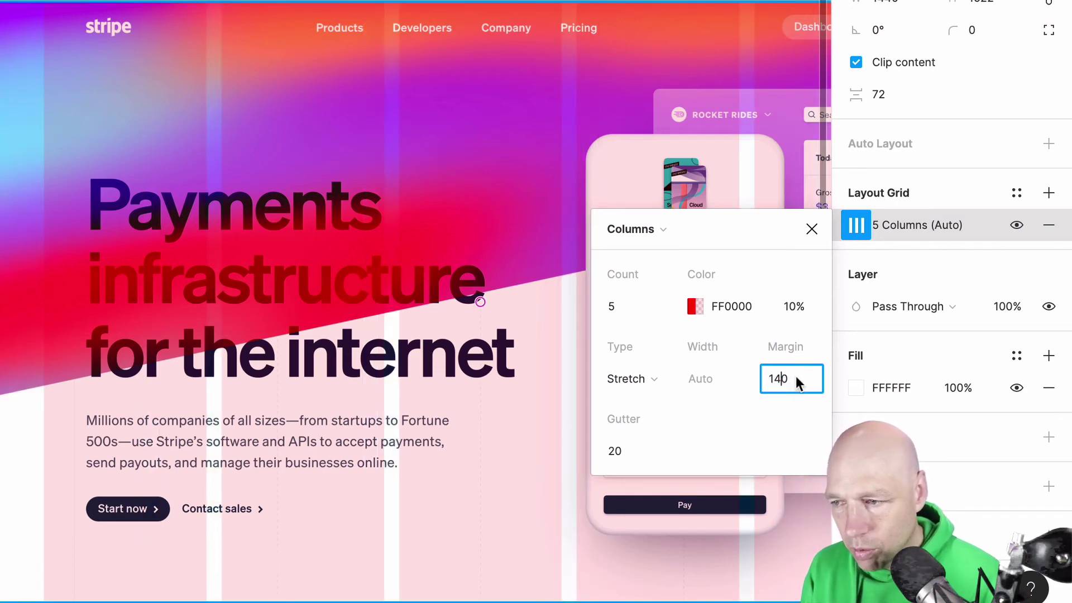
pyautogui.press('BackSpace')
pyautogui.write('8')
pyautogui.press('Return')
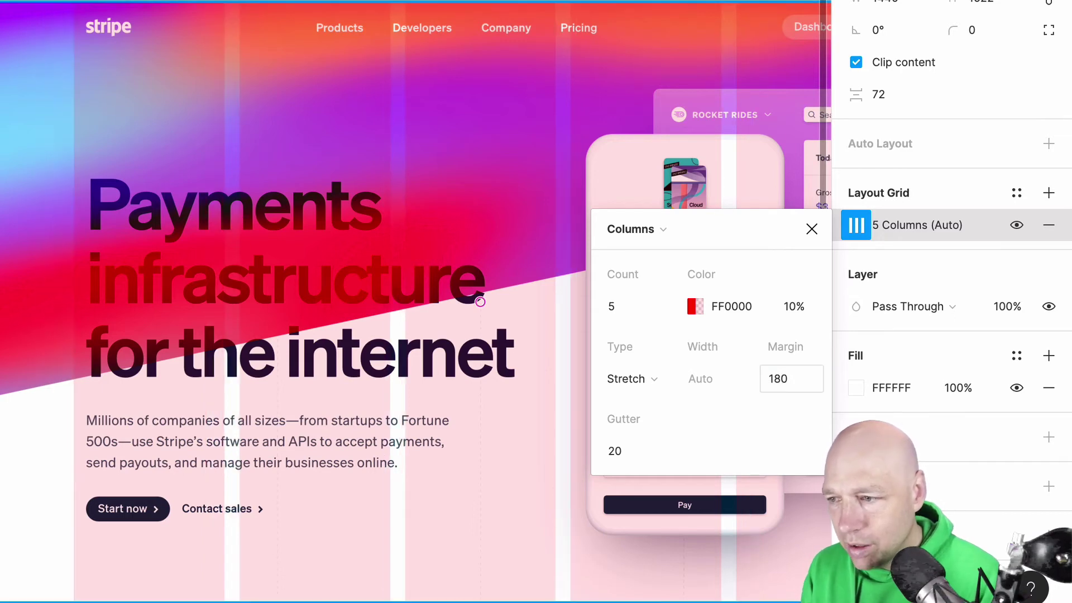
# Step: Try wider column grid margins of 190 and then 200 against the hero text's left edge
pyautogui.click(807, 385)
pyautogui.write('190')
pyautogui.press('Return')
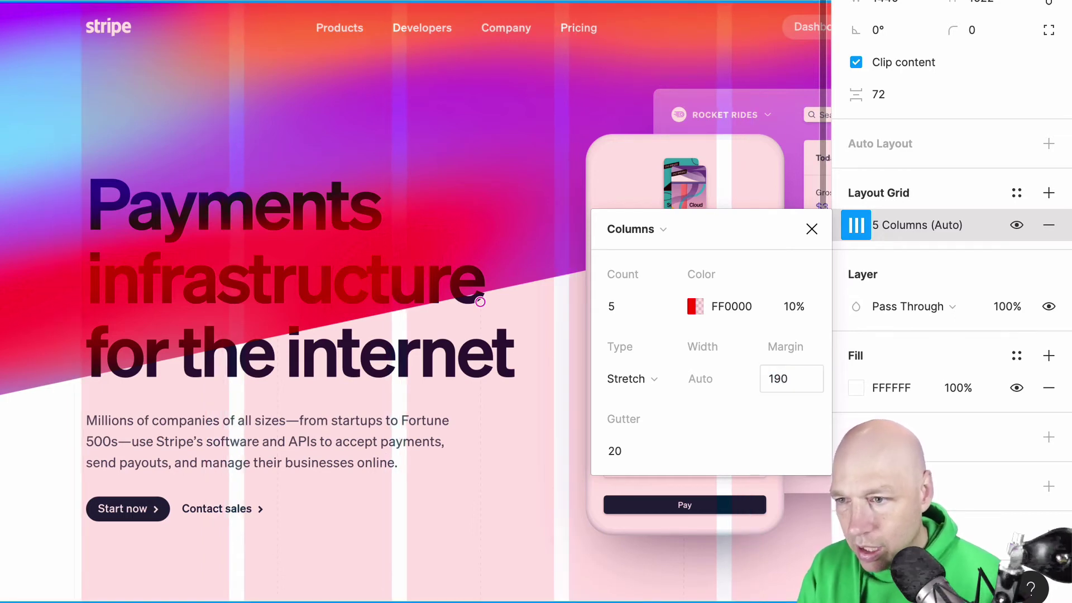
pyautogui.click(811, 389)
pyautogui.write('200')
pyautogui.press('Return')
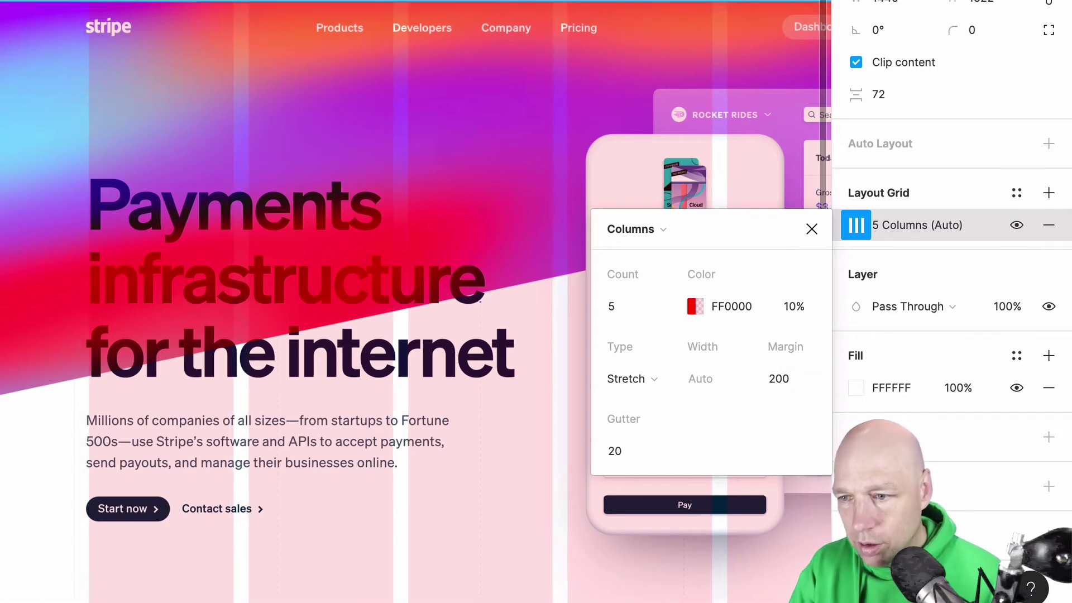
# Step: Check the grid edge against the hero text and button, trying margins of 190 and then 195
pyautogui.scroll(6, 121, 126)
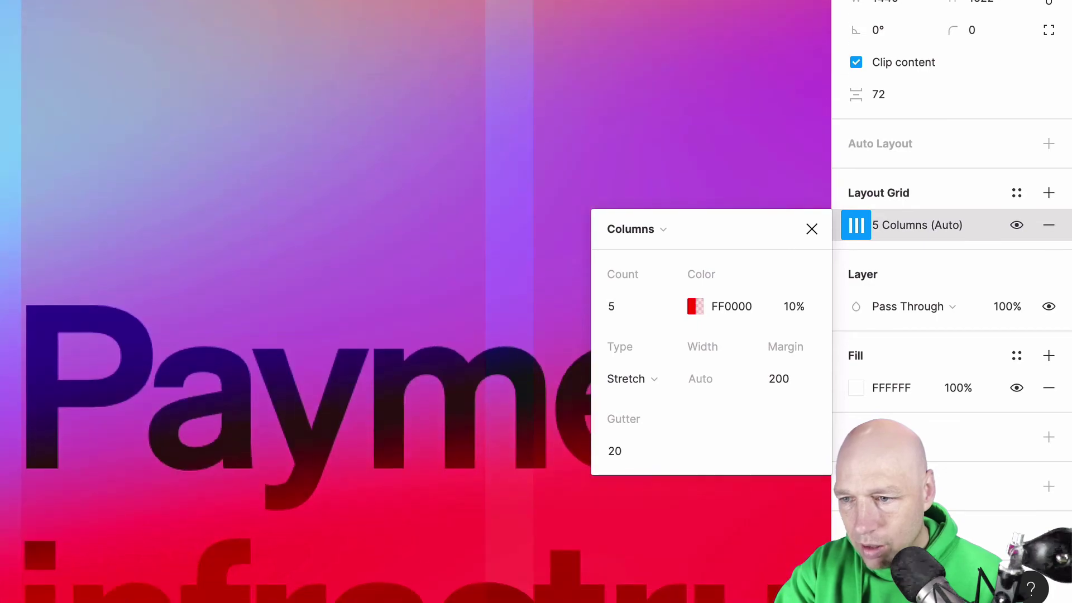
pyautogui.scroll(-2, 416, 301)
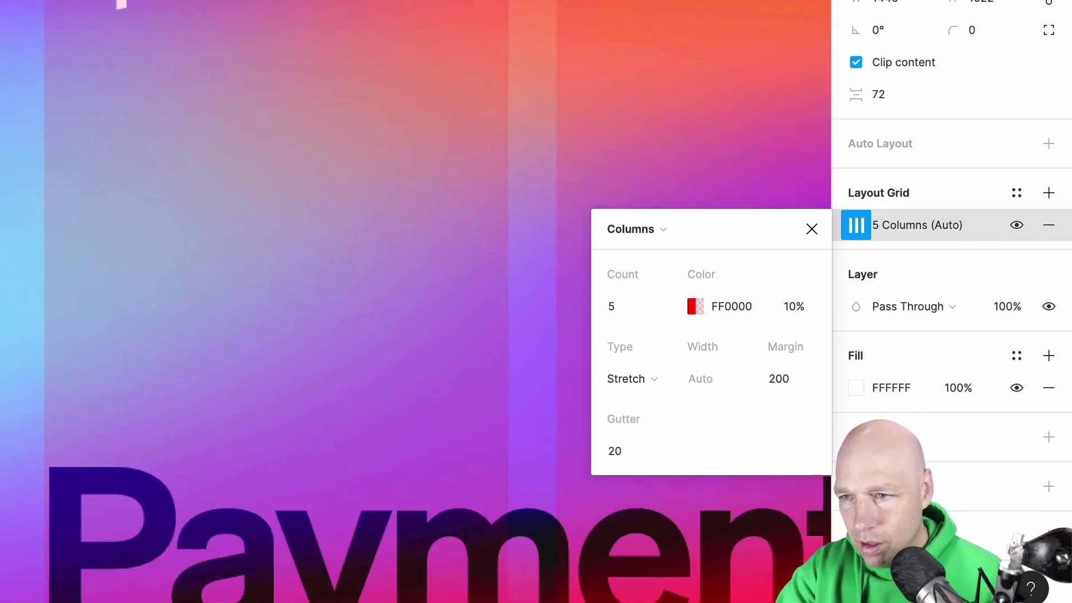
pyautogui.scroll(-8, 416, 301)
pyautogui.scroll(-5, 416, 301)
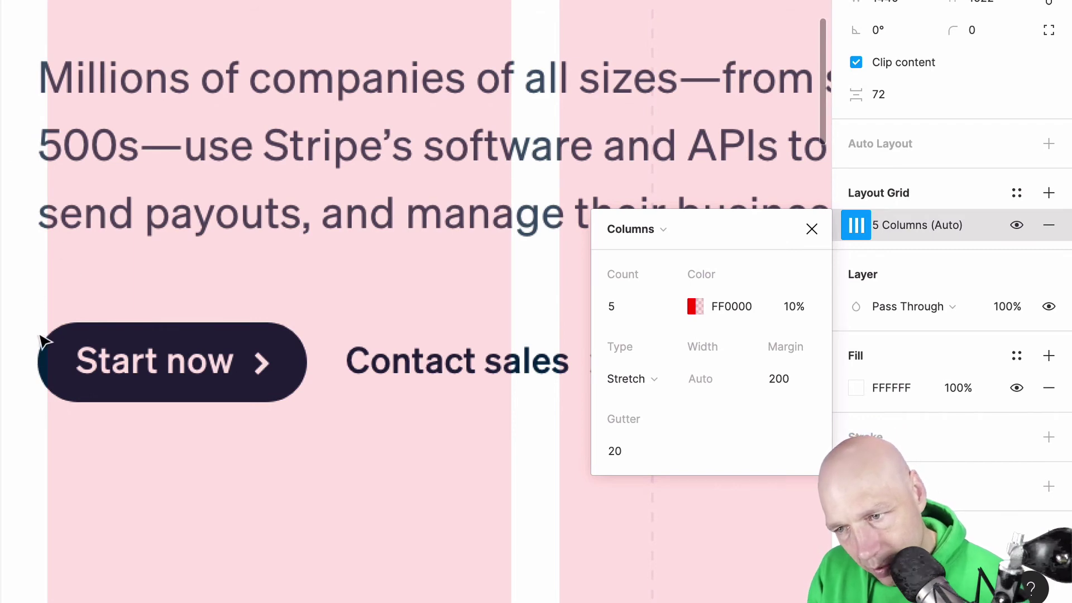
pyautogui.click(808, 382)
pyautogui.write('190')
pyautogui.press('Return')
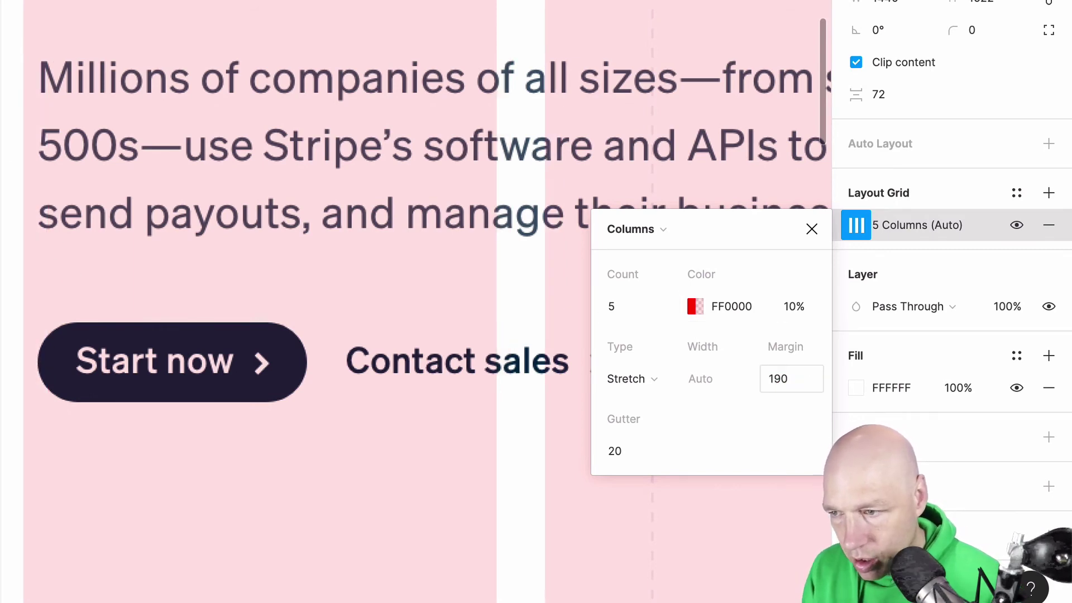
pyautogui.click(773, 378)
pyautogui.write('195')
pyautogui.press('Return')
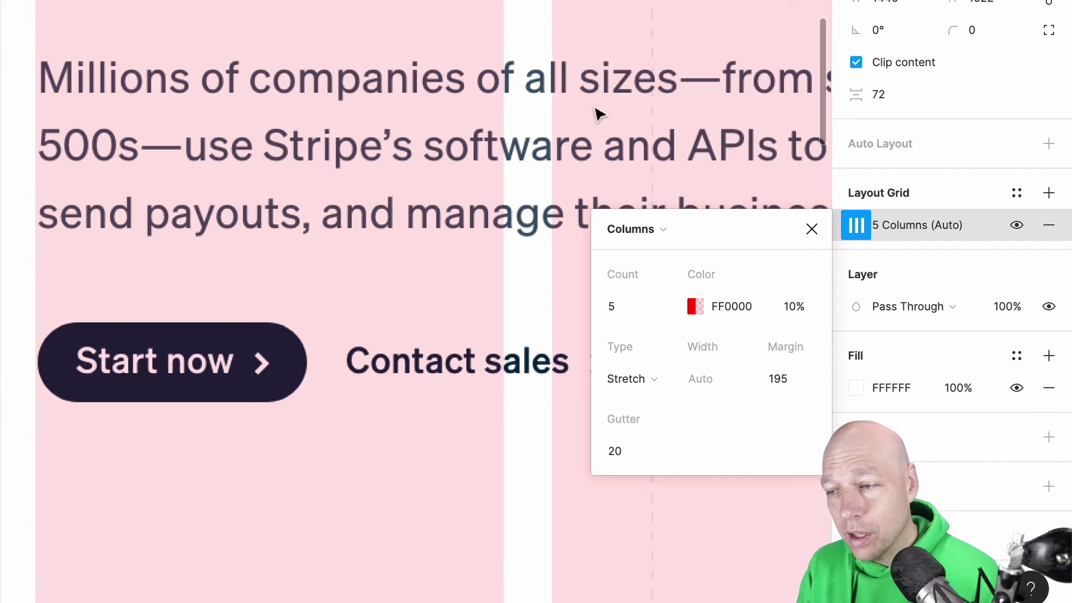
# Step: Change the column grid's type to Center and set the column width to 100
pyautogui.click(654, 379)
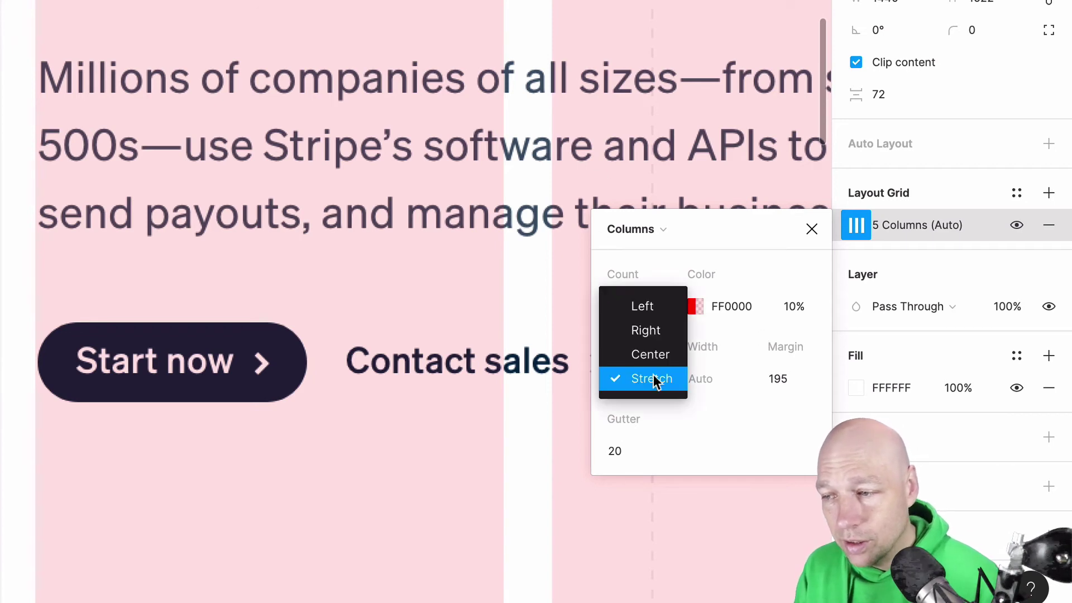
pyautogui.click(650, 342)
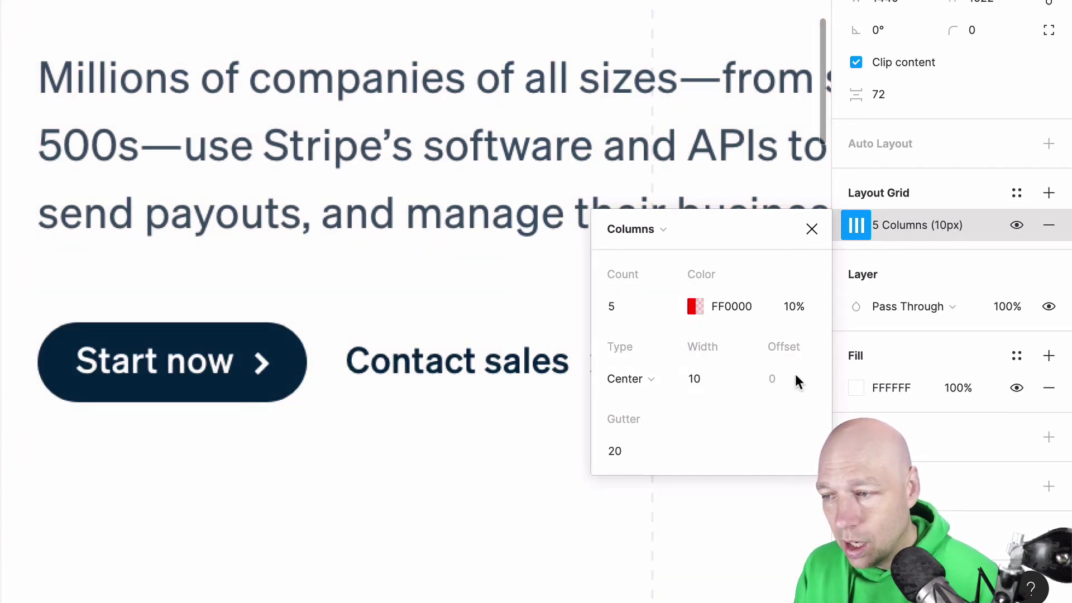
pyautogui.click(729, 385)
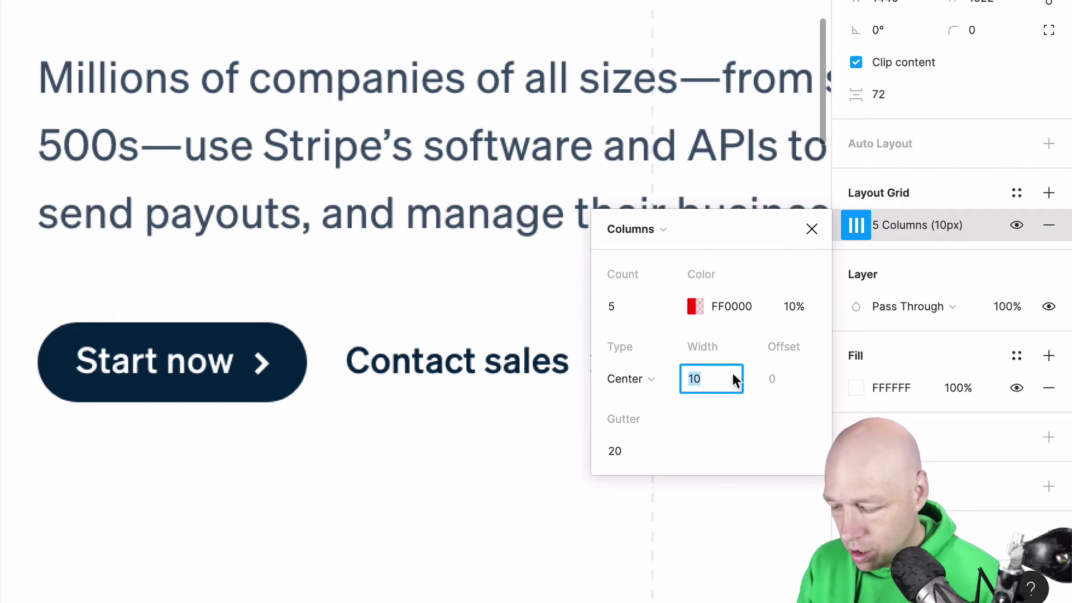
pyautogui.write('100')
pyautogui.press('Return')
# Step: Set the centered grid's column count to 12 and its gutter to 10
pyautogui.click(634, 311)
pyautogui.write('12')
pyautogui.press('Return')
pyautogui.click(617, 450)
pyautogui.write('10')
pyautogui.press('Return')
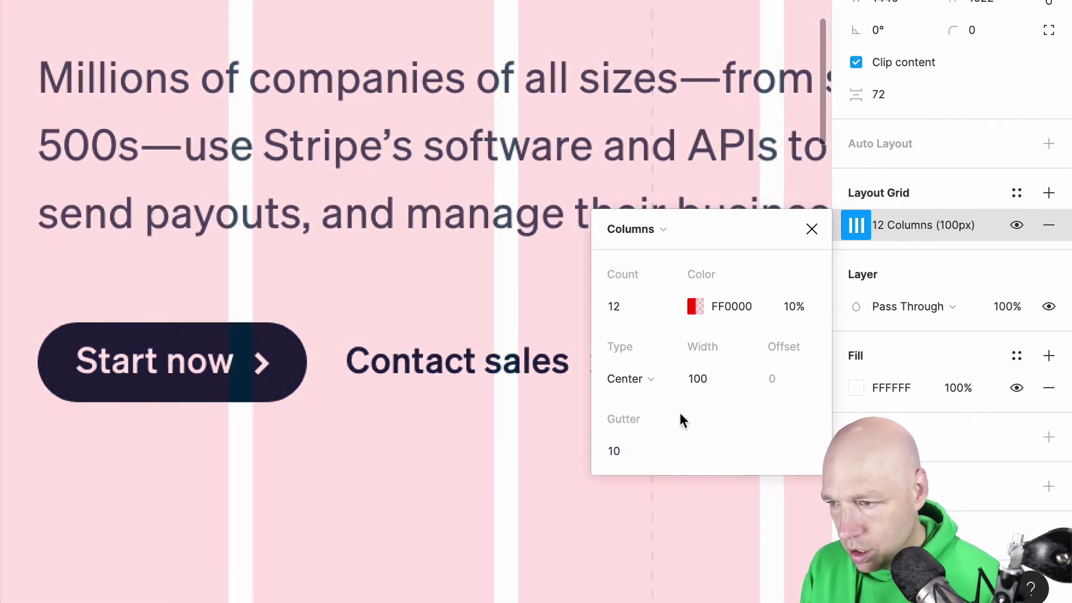
# Step: Try column widths of 80 and then 75 for the centered 12-column grid
pyautogui.click(725, 383)
pyautogui.write('80')
pyautogui.press('Return')
pyautogui.click(737, 382)
pyautogui.write('75')
pyautogui.press('Return')
# Step: Set the centered grid's gutter to 20 and its column width to 70
pyautogui.click(619, 450)
pyautogui.write('20')
pyautogui.press('Return')
pyautogui.click(713, 378)
pyautogui.write('70')
pyautogui.press('Return')
pyautogui.press('Down')
pyautogui.press('Up')
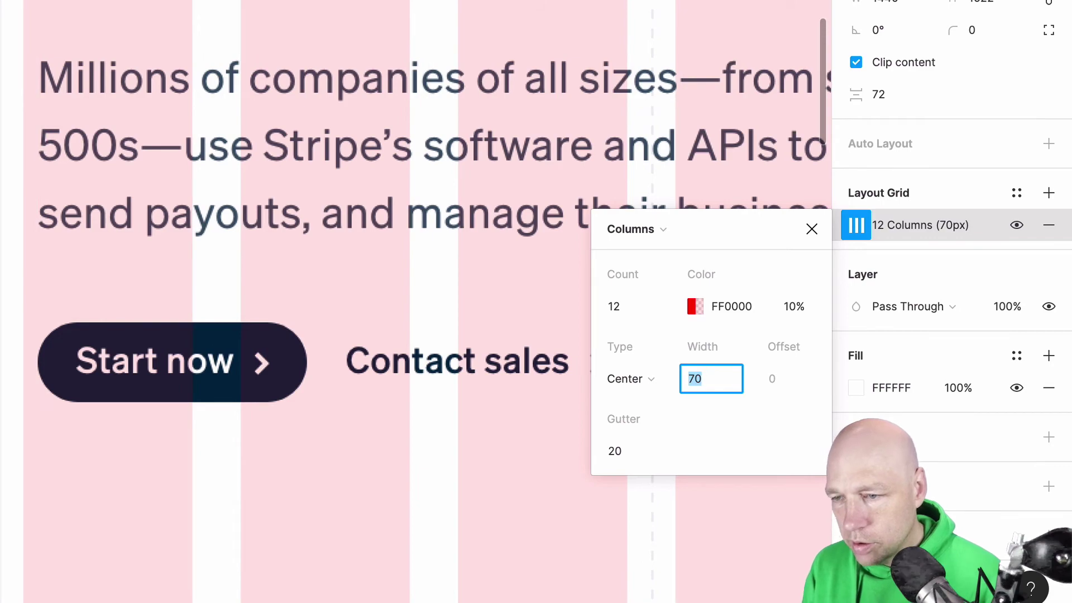
# Step: Examine how the Stripe navigation items, hero text, buttons and developers section line up with the 12-column grid
pyautogui.click(295, 182)
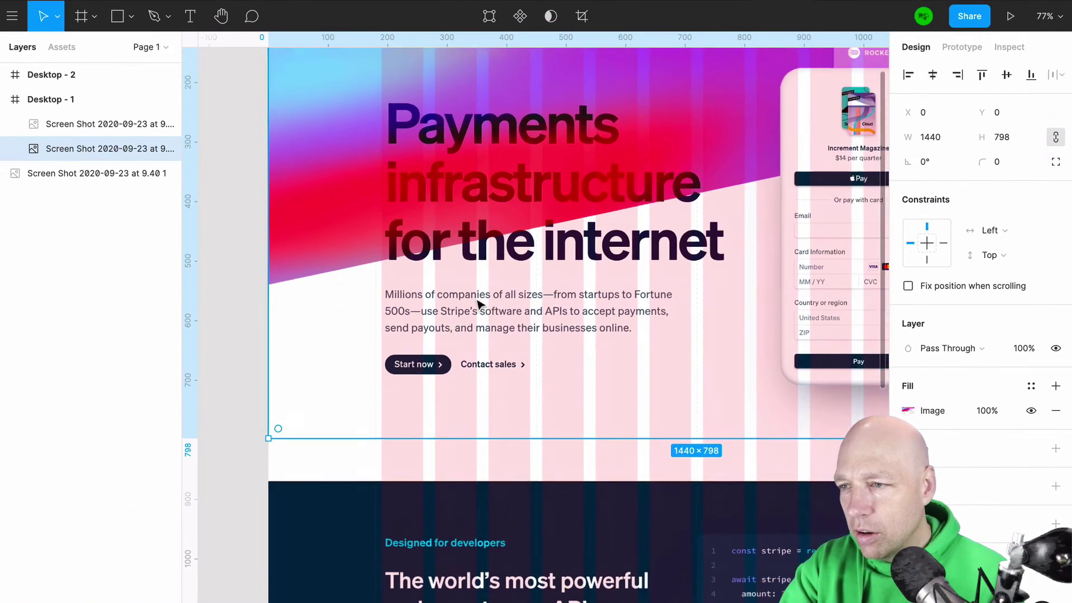
pyautogui.scroll(5, 477, 304)
pyautogui.hscroll(8, 477, 303)
pyautogui.scroll(10, 784, 149)
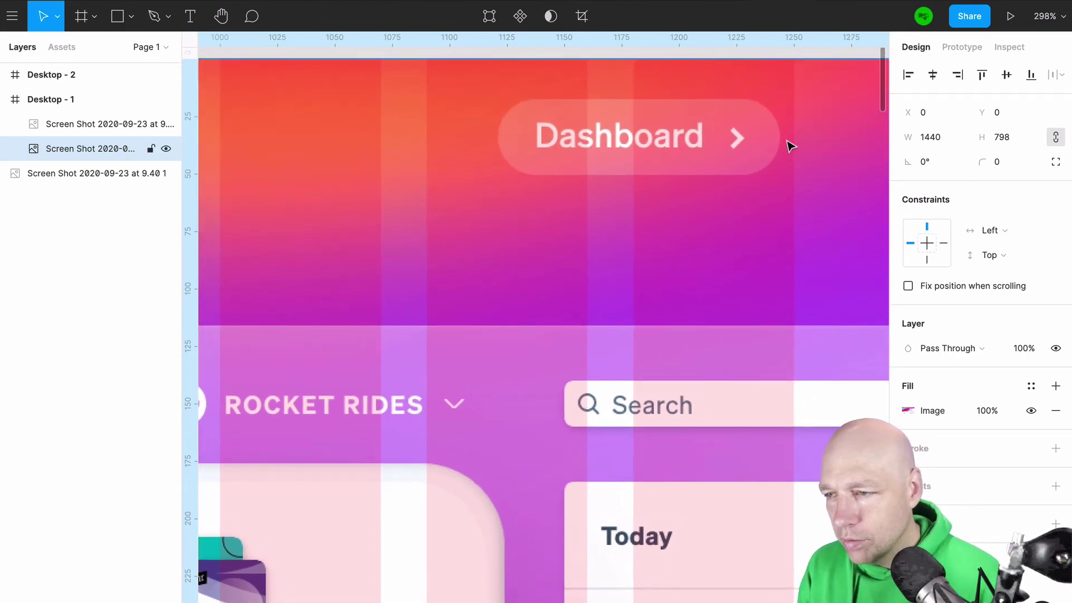
pyautogui.hscroll(-15, 720, 148)
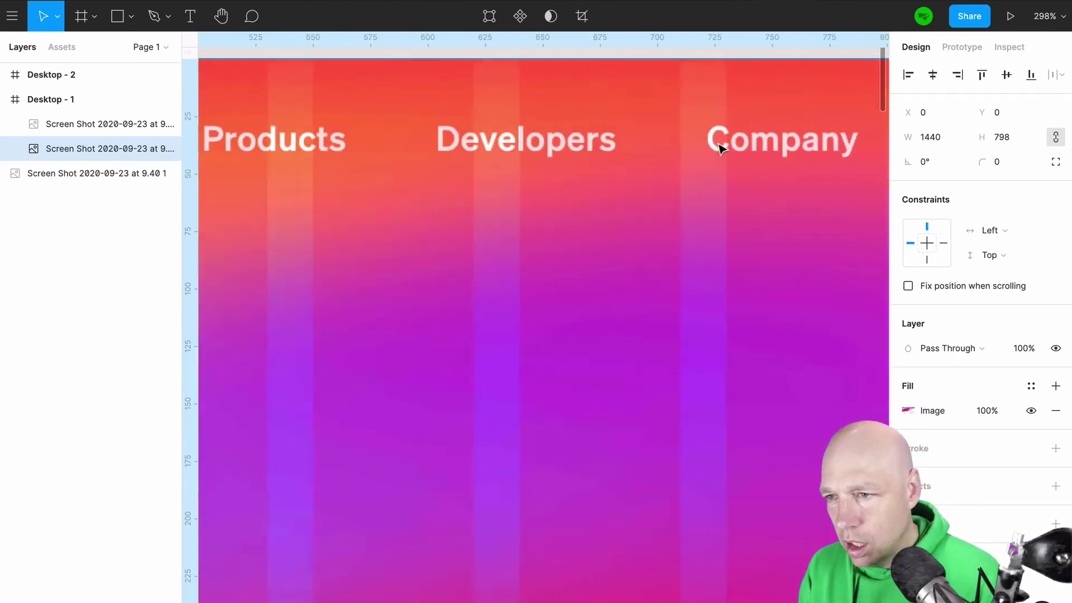
pyautogui.hscroll(-5, 720, 148)
pyautogui.scroll(-12, 720, 148)
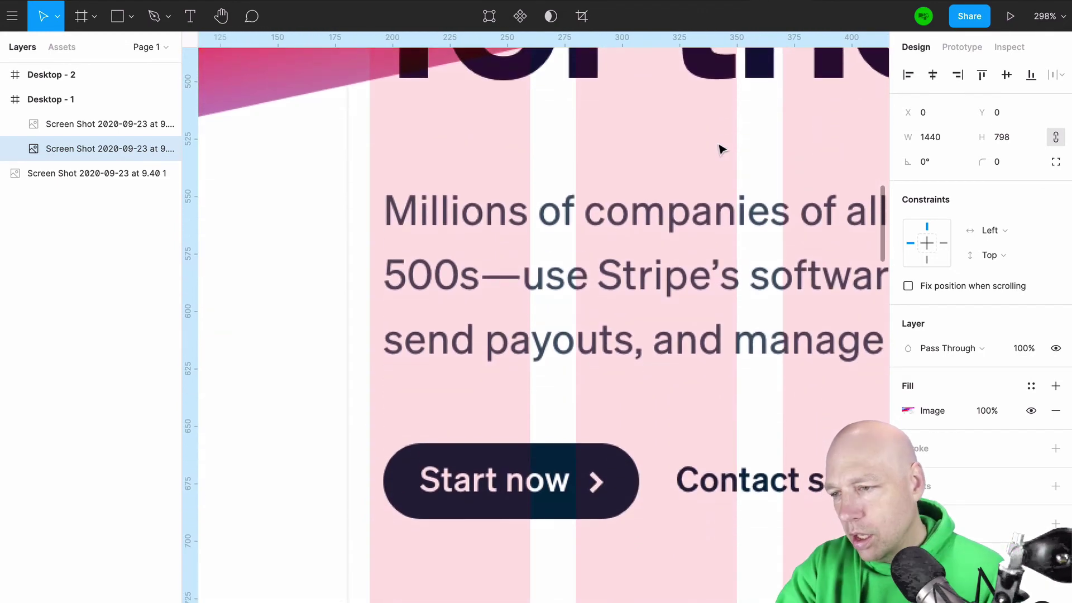
pyautogui.scroll(-10, 720, 149)
pyautogui.hscroll(6, 718, 148)
pyautogui.scroll(3, 715, 147)
pyautogui.scroll(5, 713, 148)
pyautogui.hscroll(2, 714, 147)
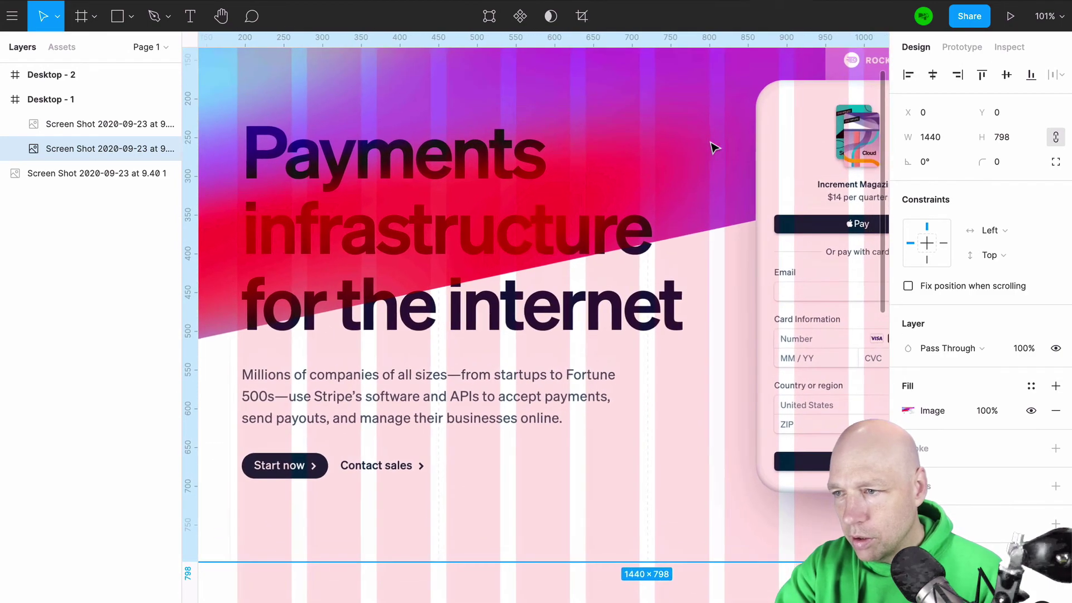
pyautogui.scroll(2, 714, 148)
pyautogui.hscroll(2, 715, 148)
pyautogui.scroll(-5, 715, 148)
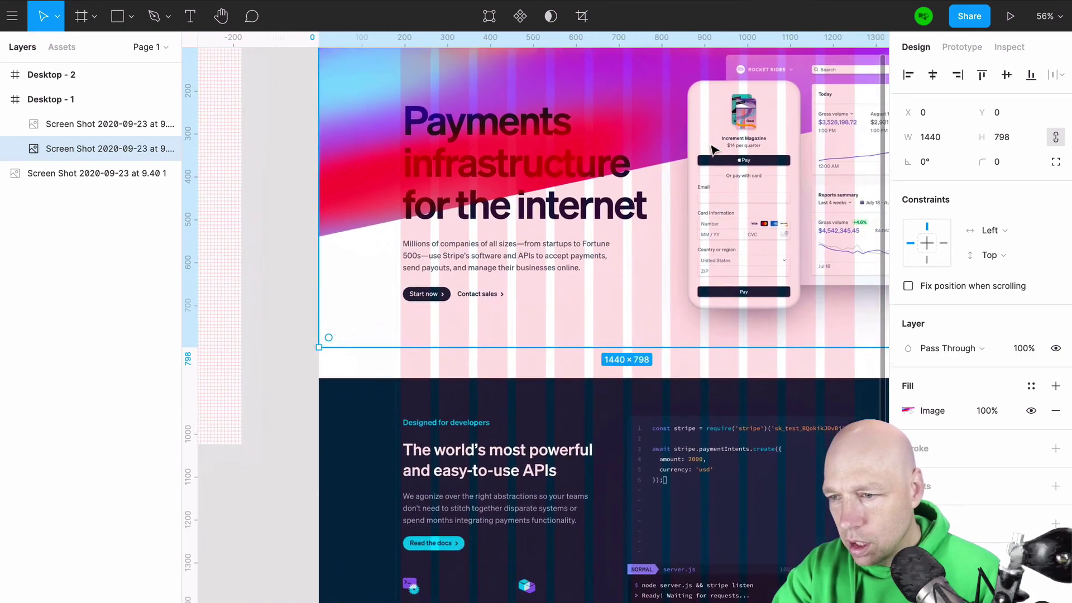
pyautogui.scroll(-2, 714, 149)
pyautogui.scroll(6, 405, 369)
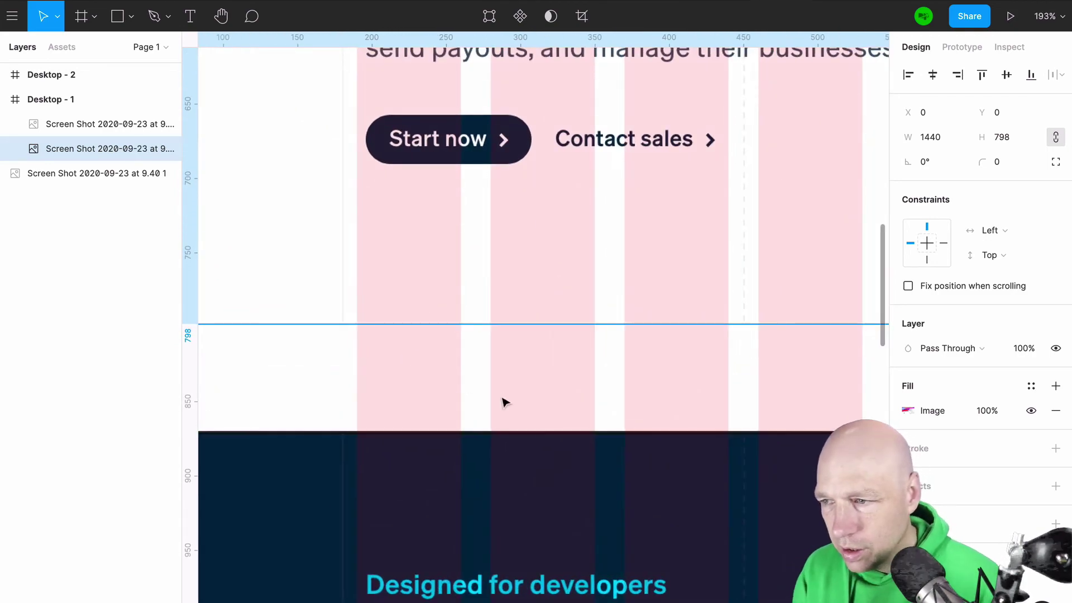
pyautogui.scroll(8, 481, 222)
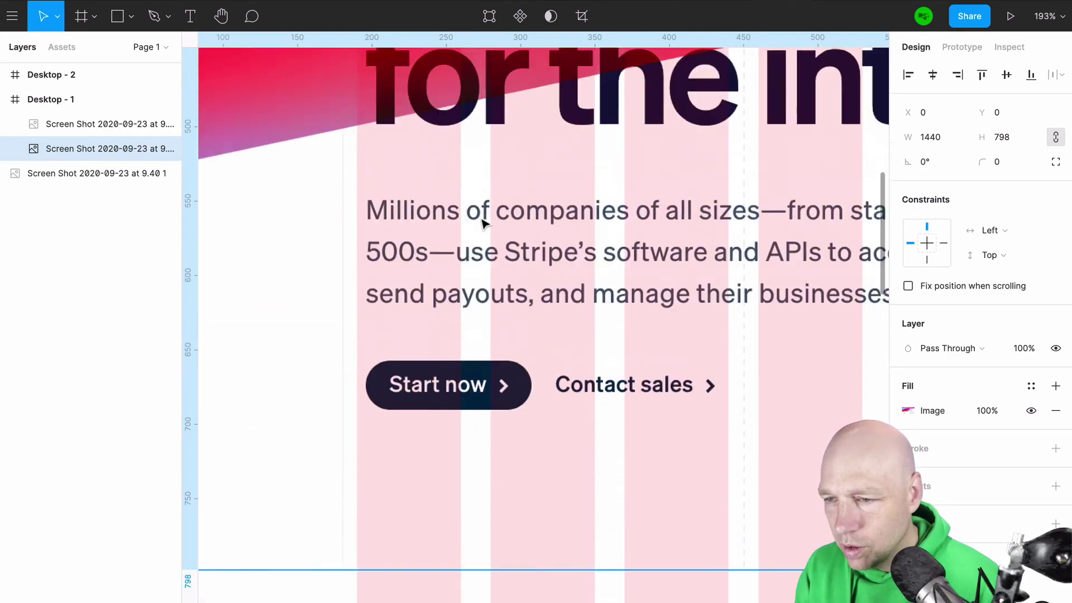
pyautogui.scroll(4, 482, 223)
pyautogui.scroll(-5, 481, 222)
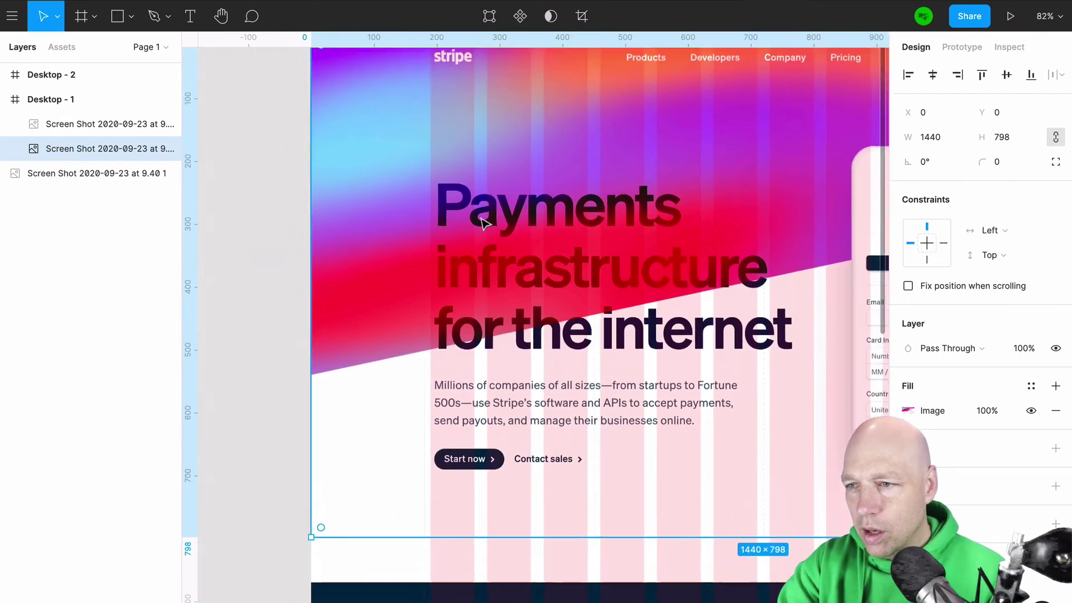
pyautogui.scroll(2, 484, 222)
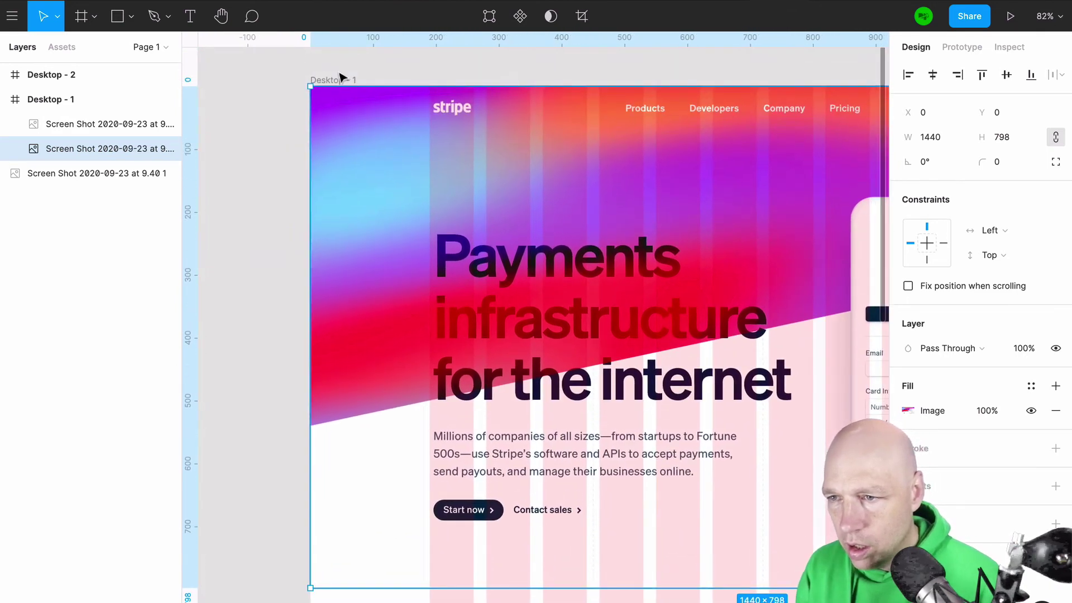
# Step: Recolor the Desktop - 1 frame's column grid to green 05FF00 at 50% opacity
pyautogui.click(338, 81)
pyautogui.hscroll(-1, 559, 179)
pyautogui.click(909, 336)
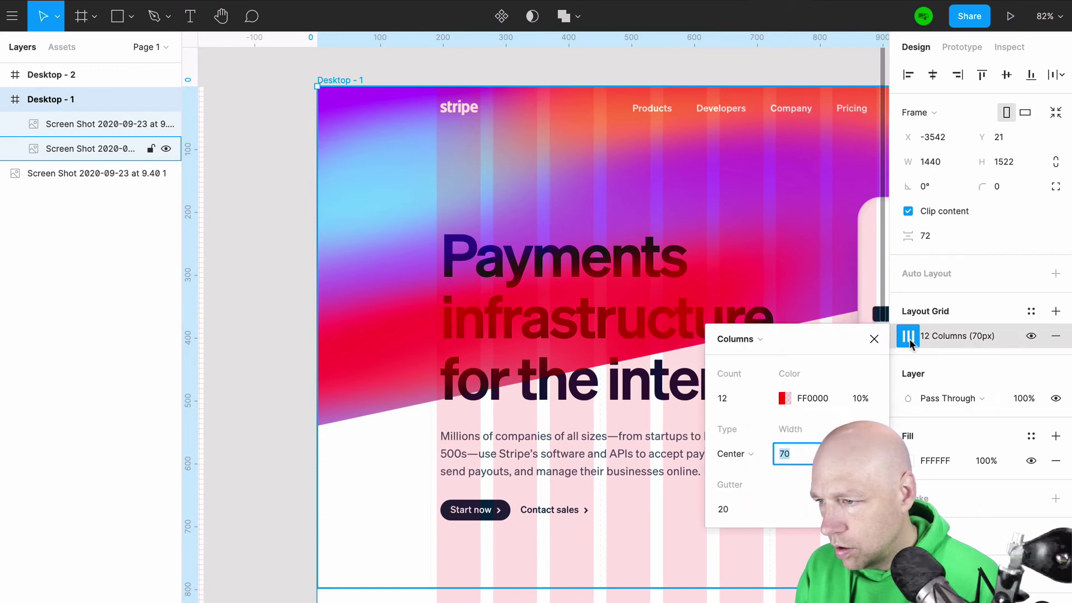
pyautogui.click(785, 398)
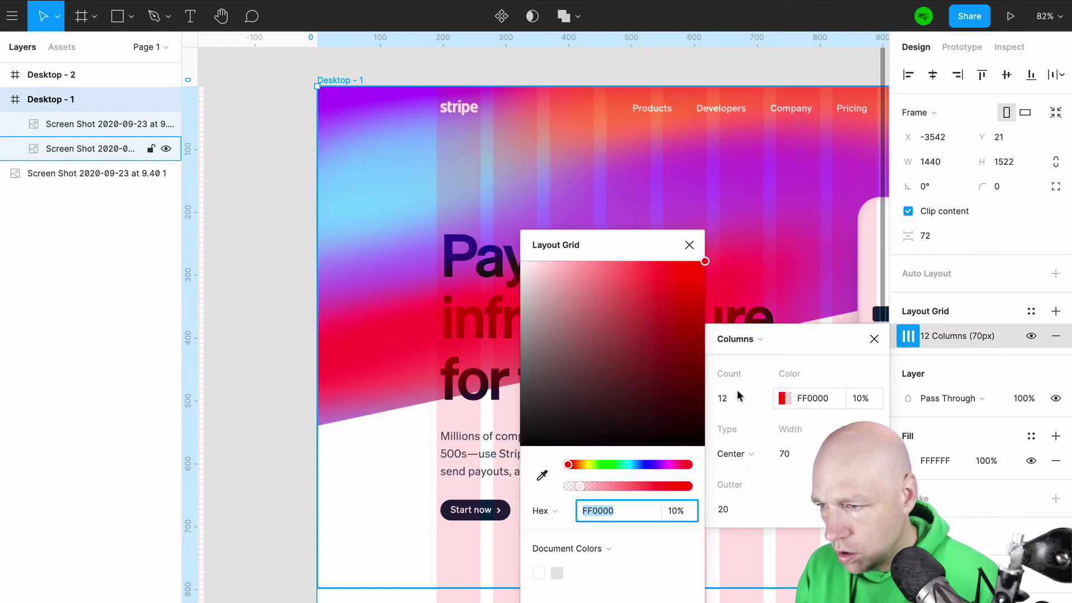
pyautogui.moveTo(631, 465); pyautogui.dragTo(608, 463)
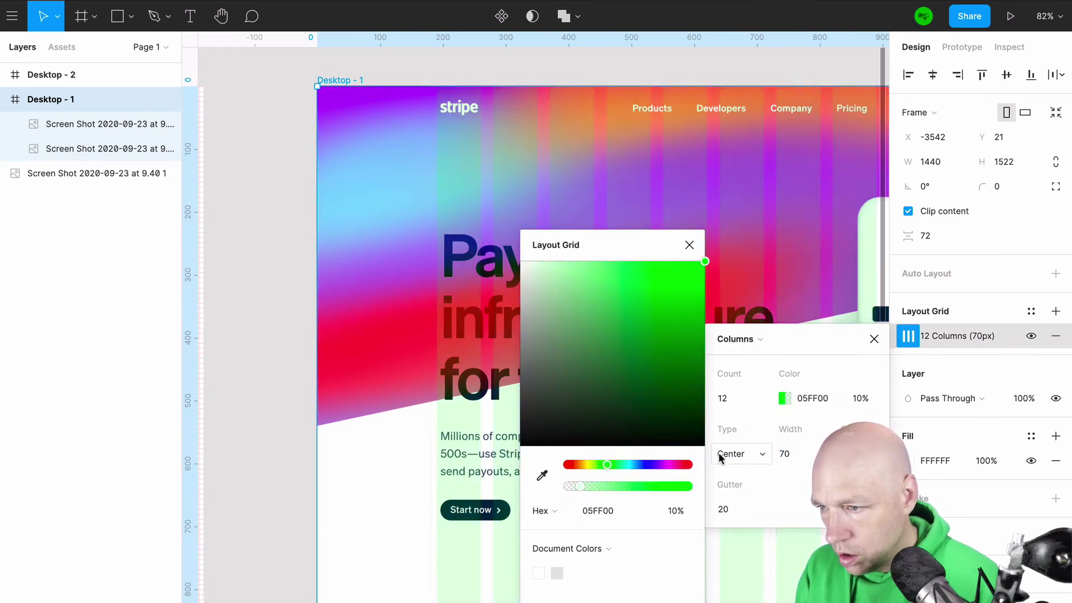
pyautogui.click(674, 511)
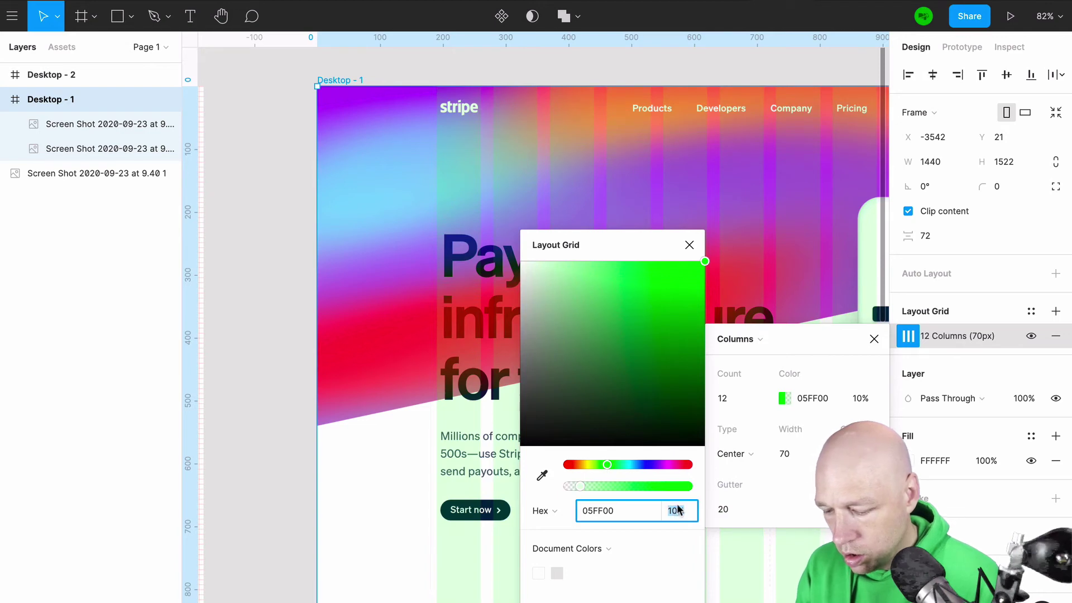
pyautogui.write('50')
pyautogui.press('Return')
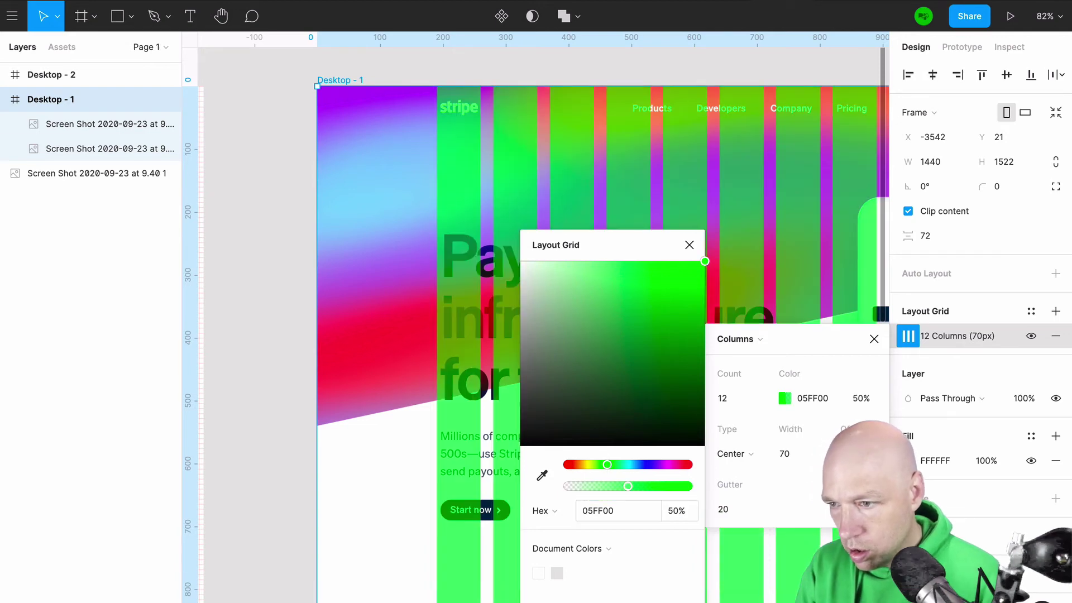
# Step: Examine how the developers section's headings, button and feature blocks line up with the green column grid
pyautogui.click(302, 316)
pyautogui.scroll(-10, 528, 370)
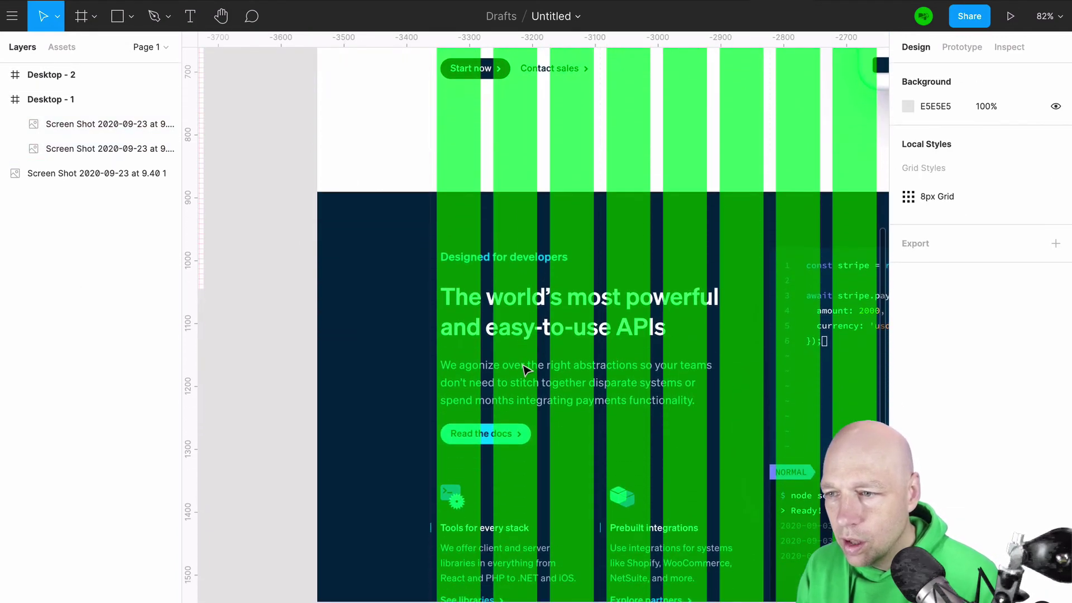
pyautogui.scroll(5, 528, 369)
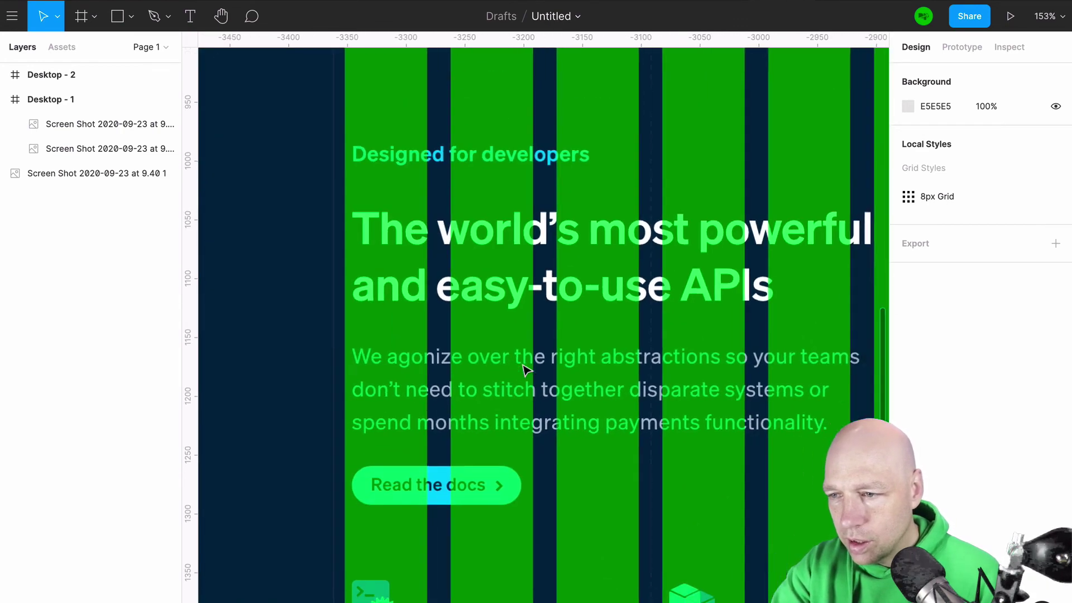
pyautogui.scroll(-6, 527, 369)
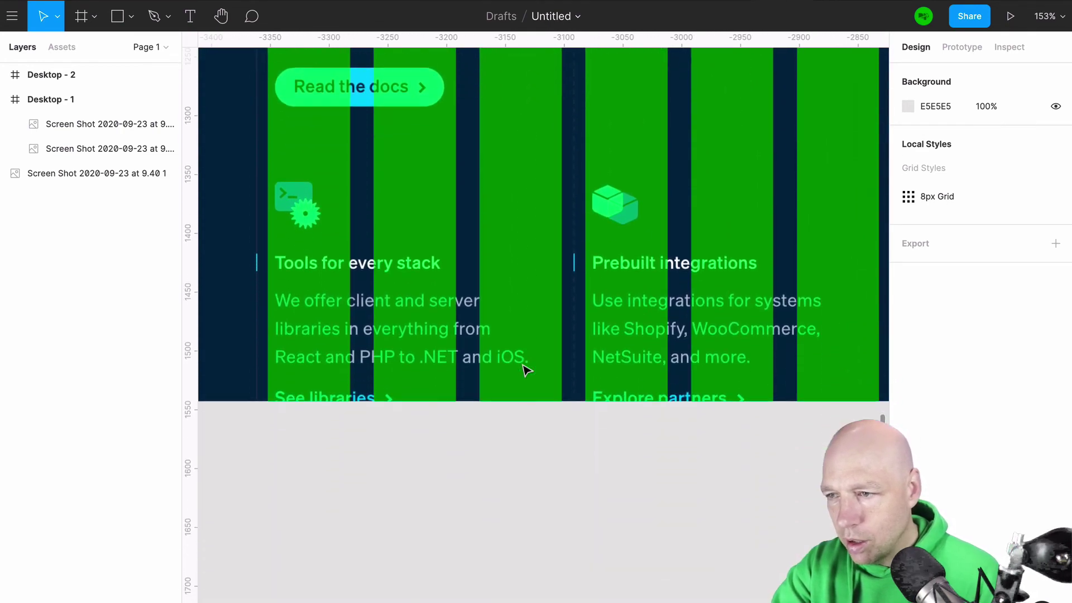
pyautogui.scroll(4, 527, 370)
pyautogui.scroll(-3, 528, 370)
pyautogui.hscroll(3, 525, 374)
pyautogui.scroll(-5, 525, 378)
# Step: Lengthen the Desktop - 1 frame and place the "backbone for internet business" screenshot in it at X 0, directly below the developers section
pyautogui.click(525, 378)
pyautogui.press('Escape')
pyautogui.click(50, 99)
pyautogui.scroll(-3, 553, 229)
pyautogui.click(694, 209)
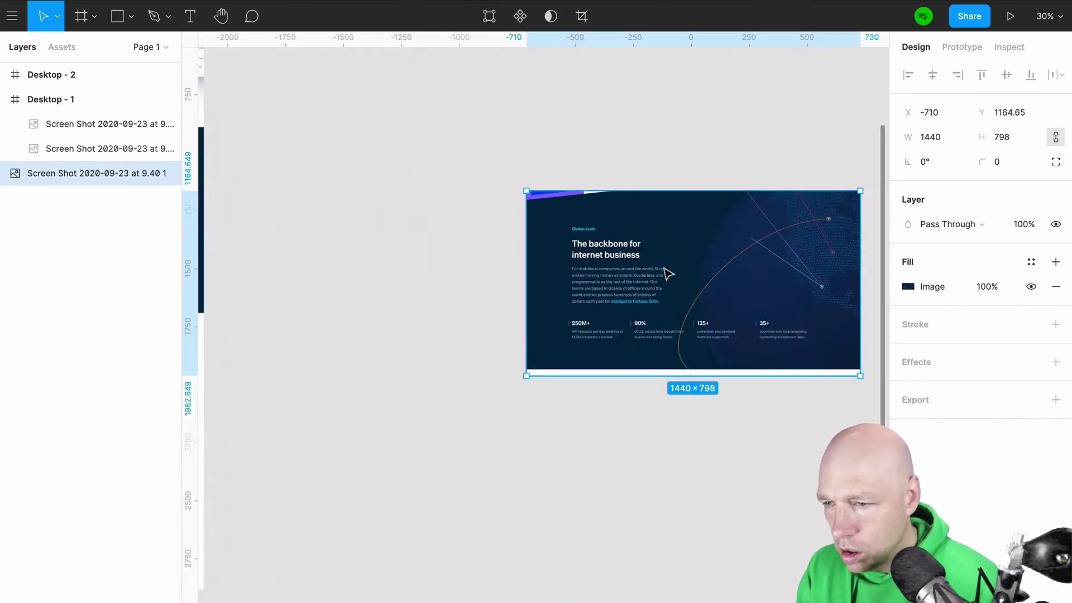
pyautogui.moveTo(669, 274); pyautogui.dragTo(407, 371)
# Step: Examine the column alignment of the Global scale text and statistics, then of the developers text and code window
pyautogui.scroll(10, 281, 376)
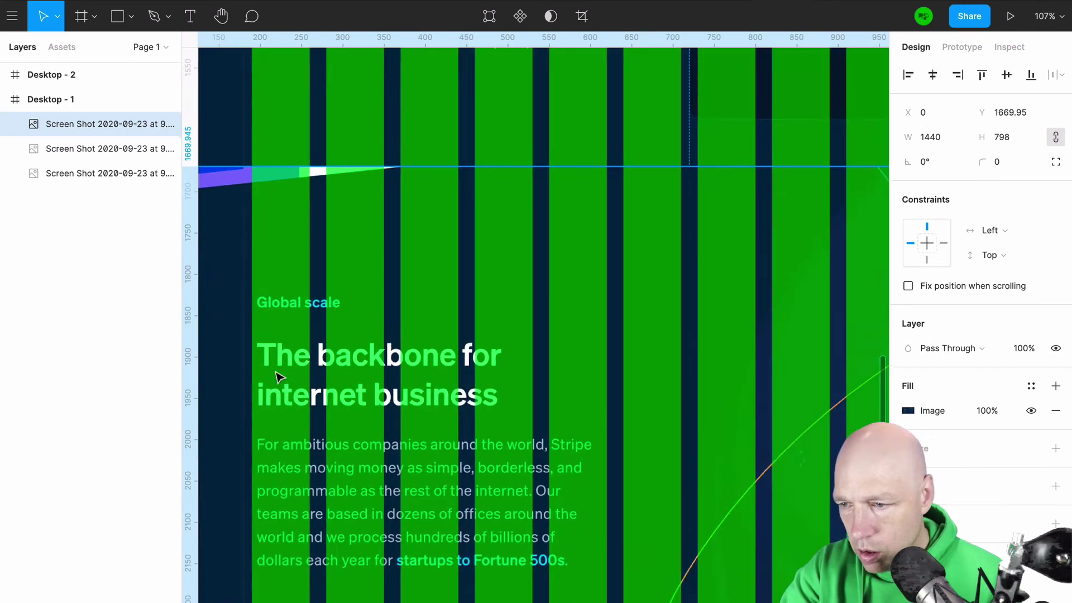
pyautogui.scroll(-5, 279, 377)
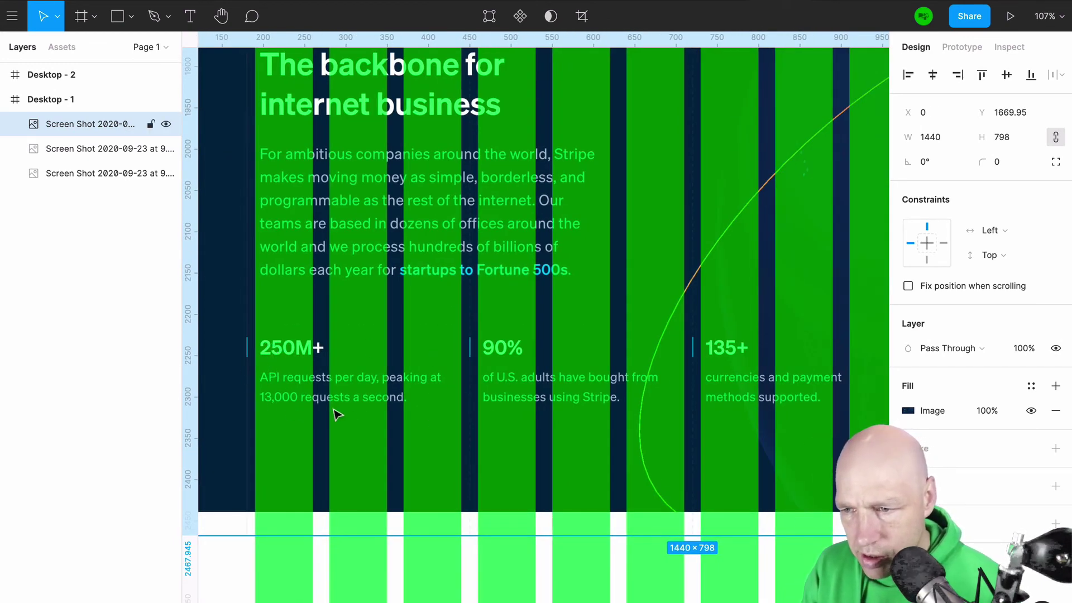
pyautogui.hscroll(5, 692, 368)
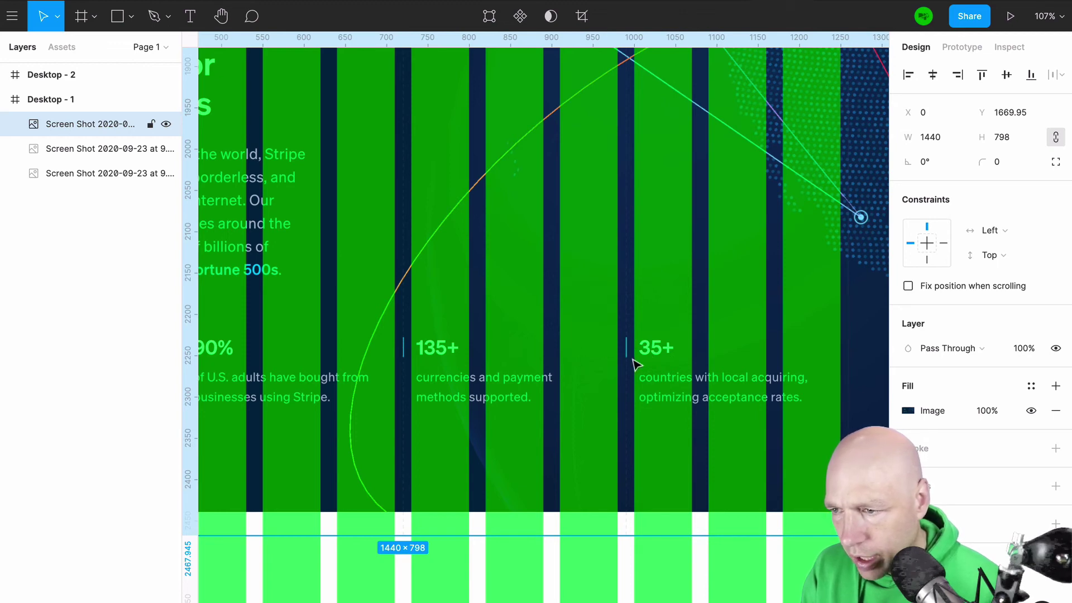
pyautogui.hscroll(-5, 371, 337)
pyautogui.scroll(2, 372, 337)
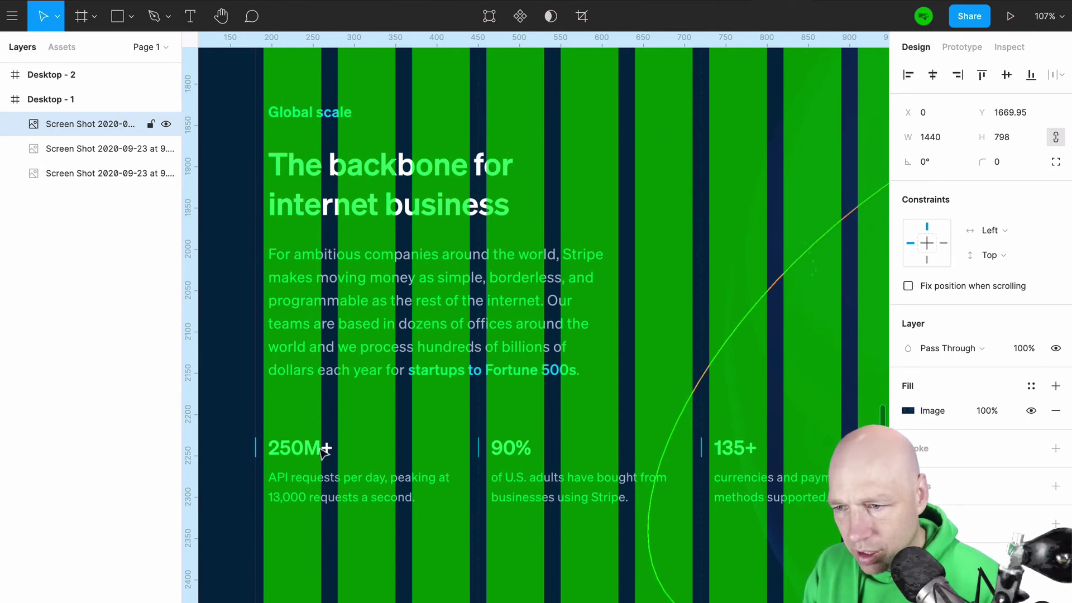
pyautogui.scroll(10, 704, 440)
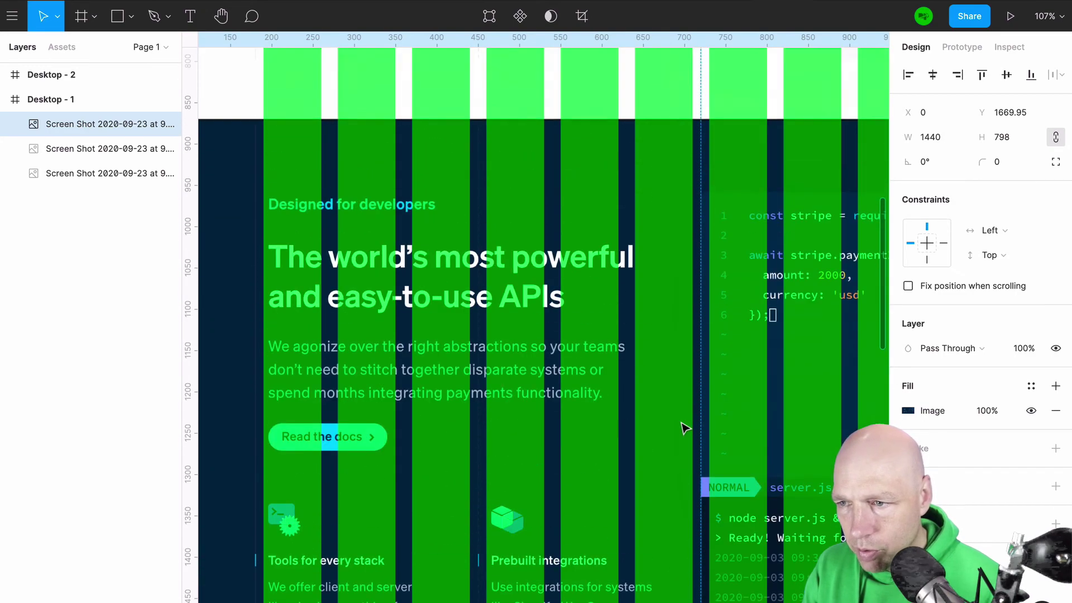
pyautogui.scroll(-3, 685, 428)
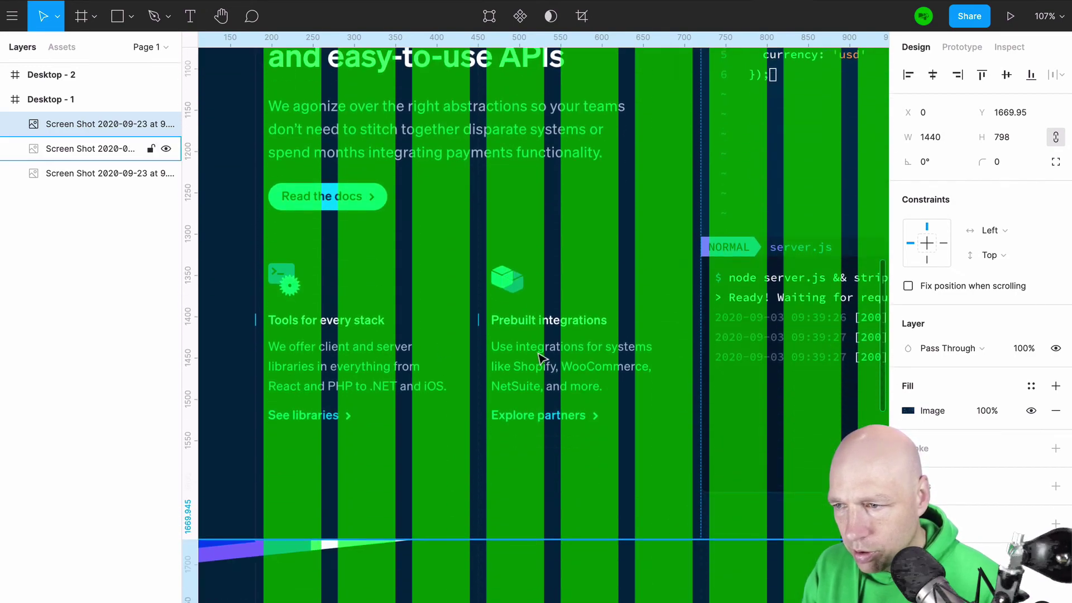
pyautogui.hscroll(8, 540, 357)
pyautogui.scroll(3, 540, 357)
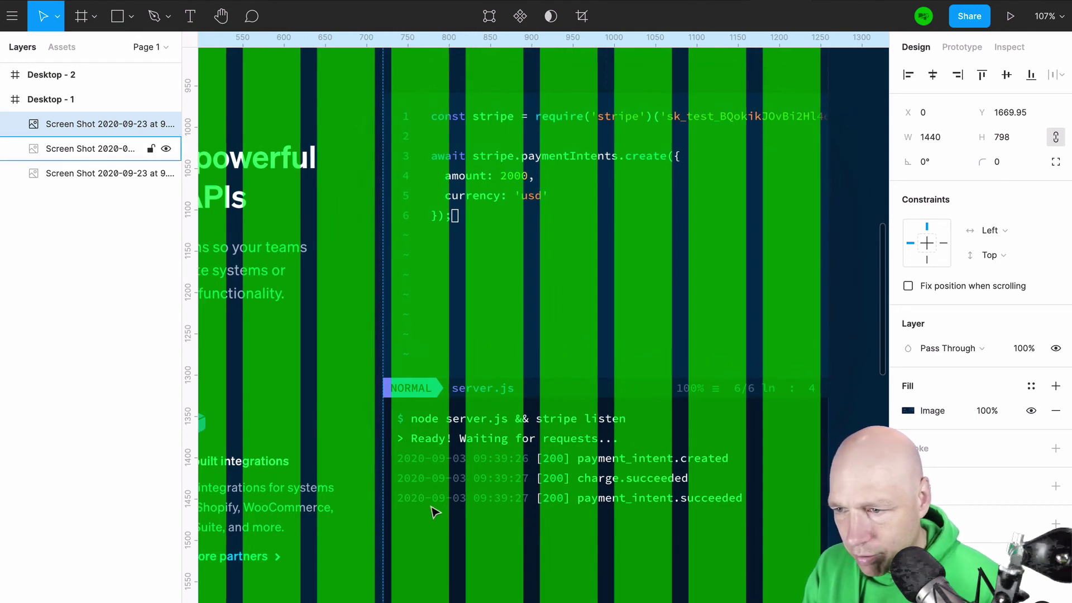
pyautogui.hscroll(-11, 412, 132)
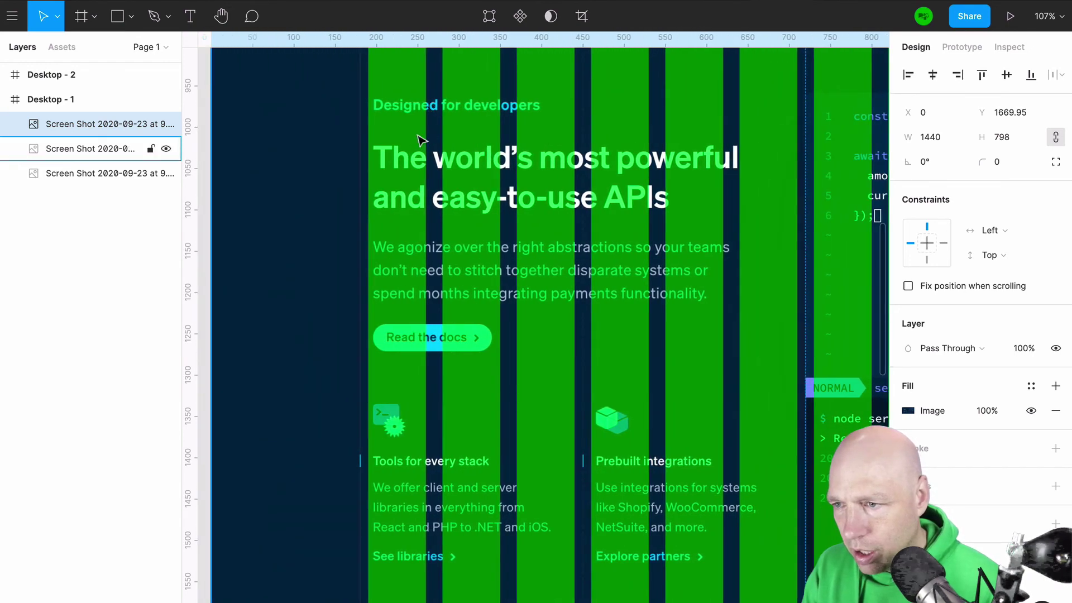
# Step: Compare the starting edges of the hero text, feature headings and statistics against the first grid column across the page
pyautogui.scroll(20, 613, 318)
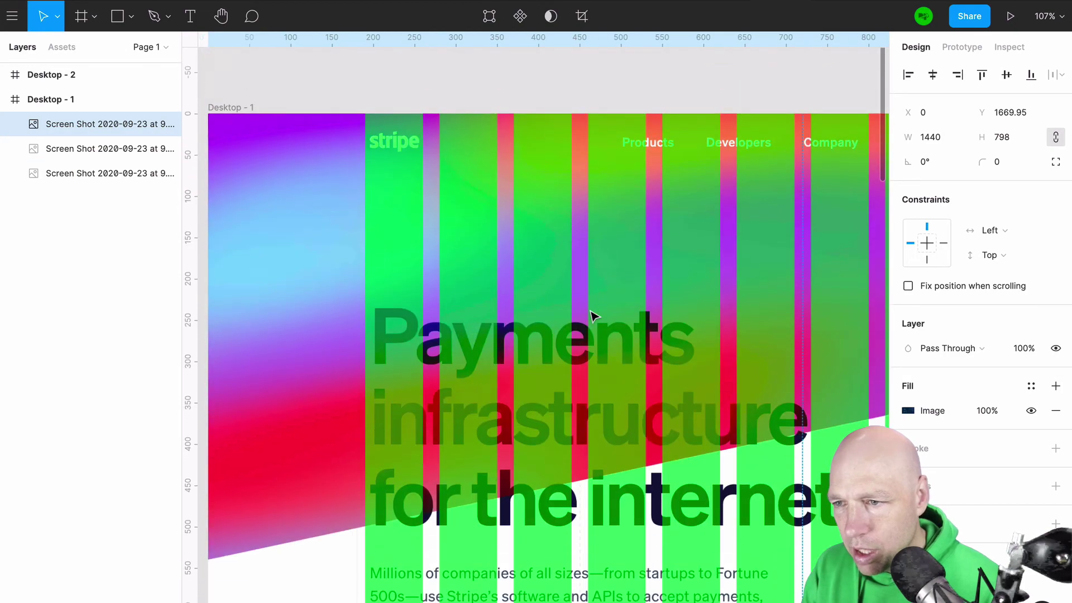
pyautogui.scroll(-2, 593, 316)
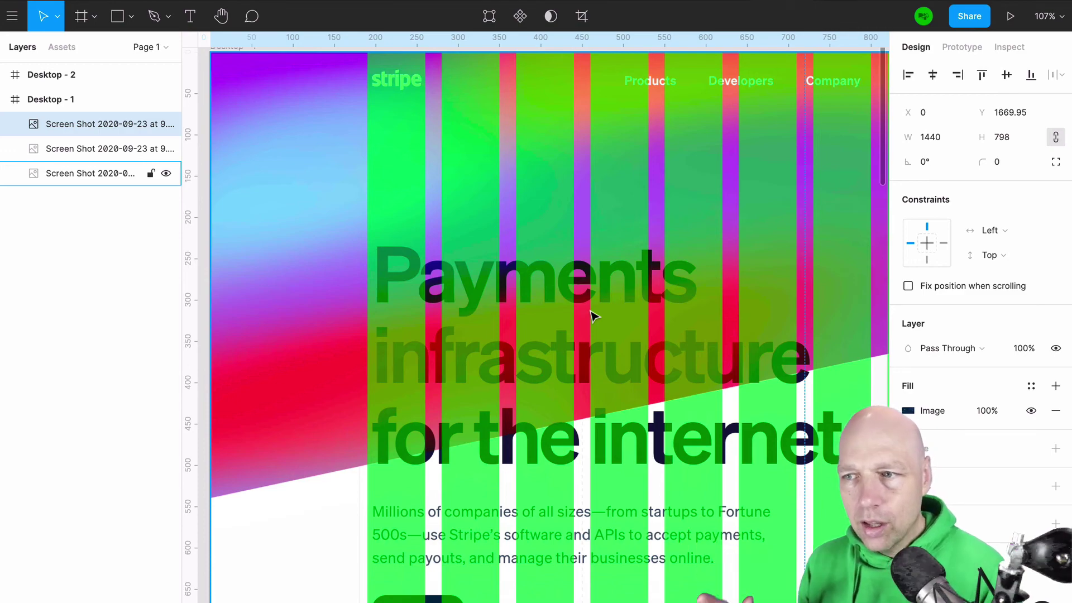
pyautogui.scroll(-20, 527, 260)
pyautogui.scroll(-2, 527, 261)
pyautogui.scroll(-4, 510, 342)
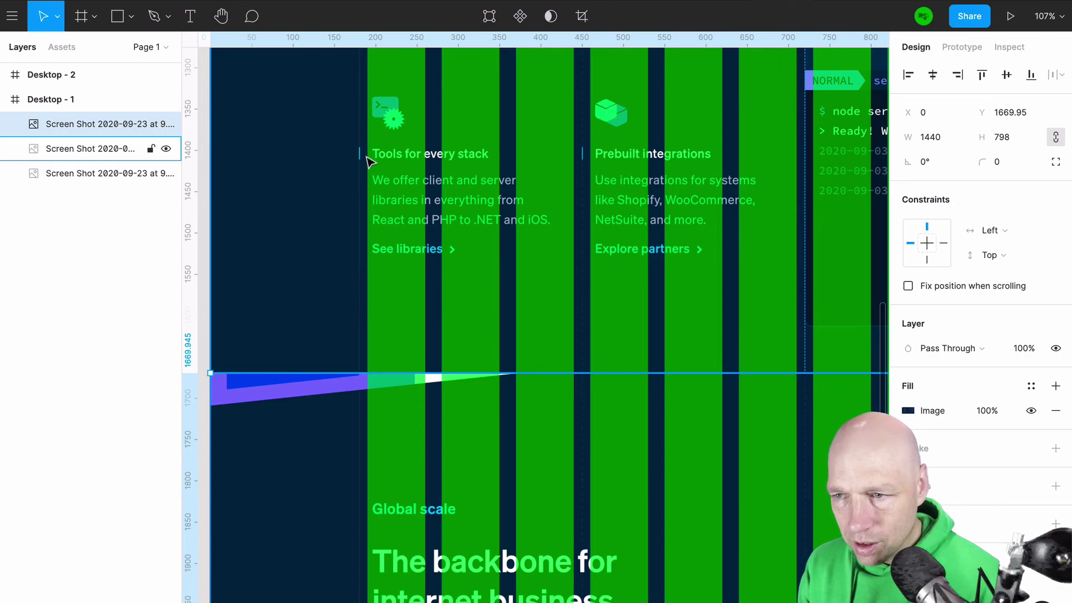
pyautogui.scroll(-15, 474, 319)
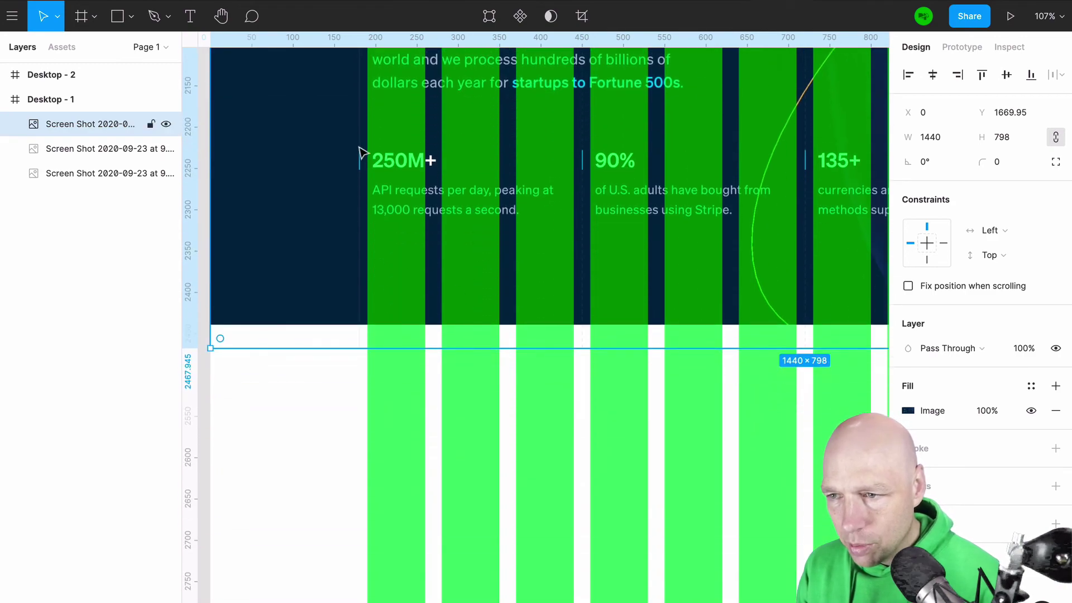
pyautogui.scroll(20, 681, 194)
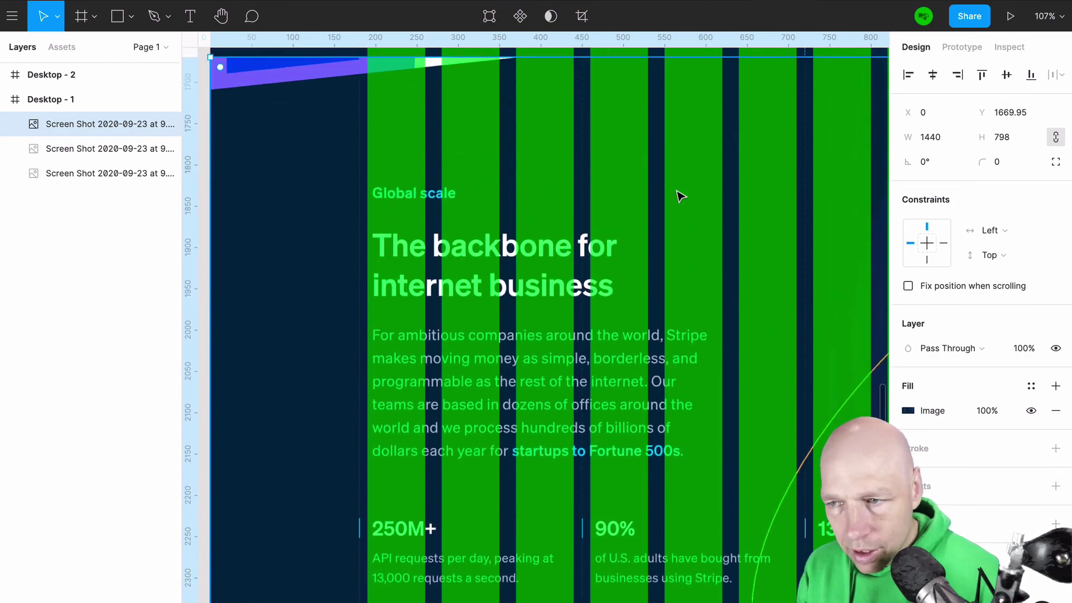
pyautogui.scroll(5, 680, 196)
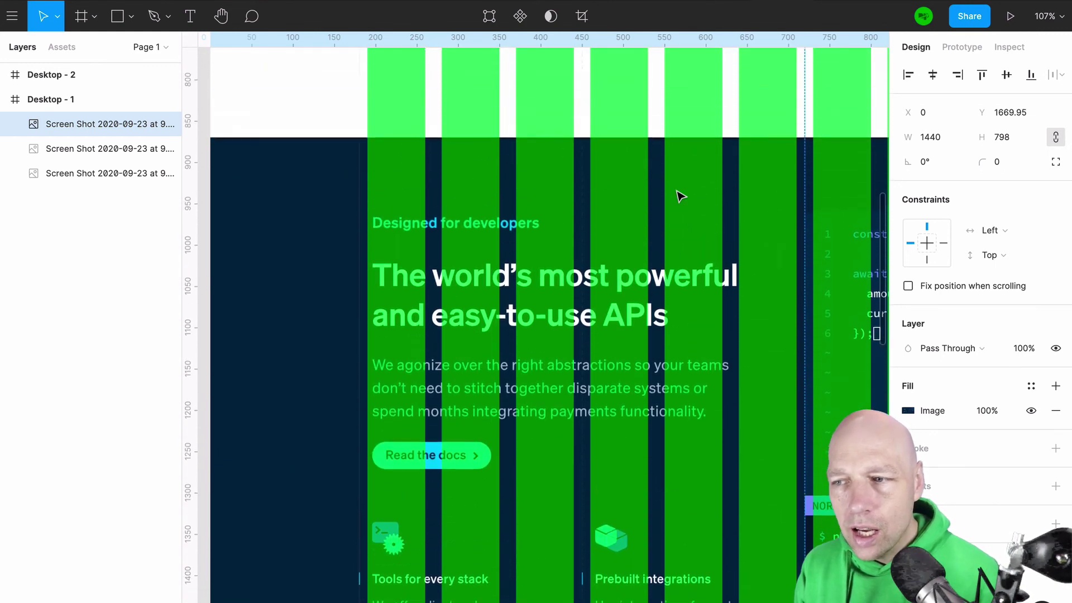
pyautogui.scroll(5, 680, 196)
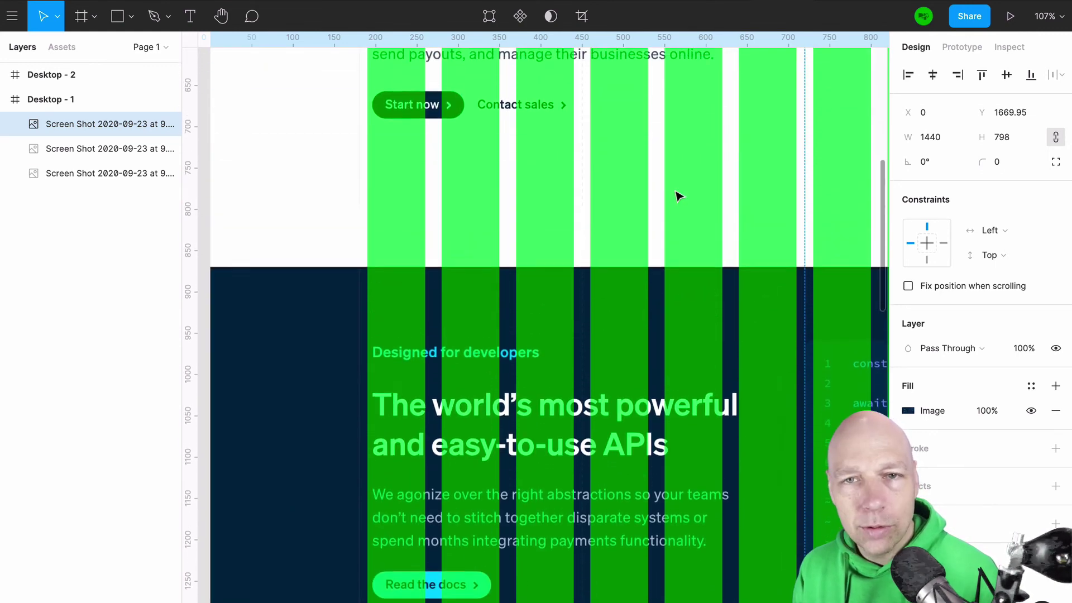
pyautogui.scroll(10, 679, 196)
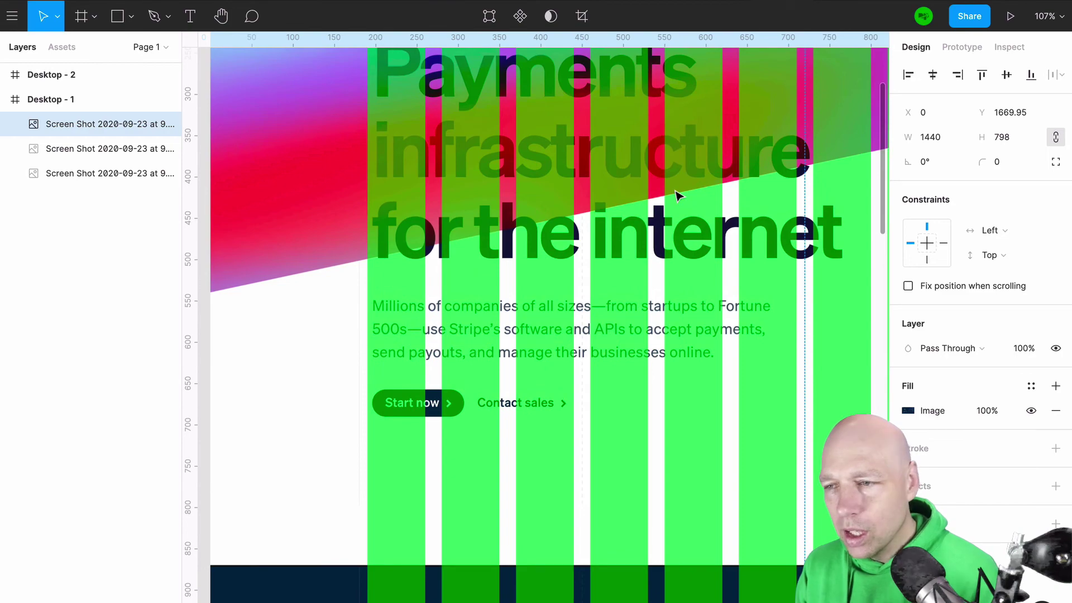
# Step: Review the full Desktop - 1 page, checking the hero's phone and dashboard mockups and the lower sections against the 12 columns
pyautogui.scroll(-5, 677, 194)
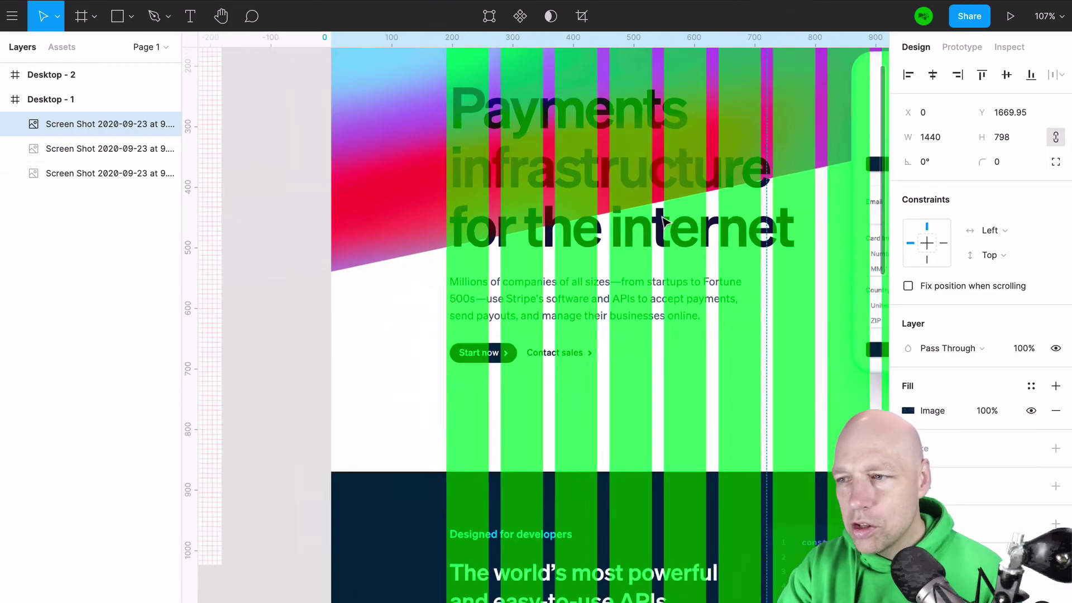
pyautogui.scroll(-3, 665, 224)
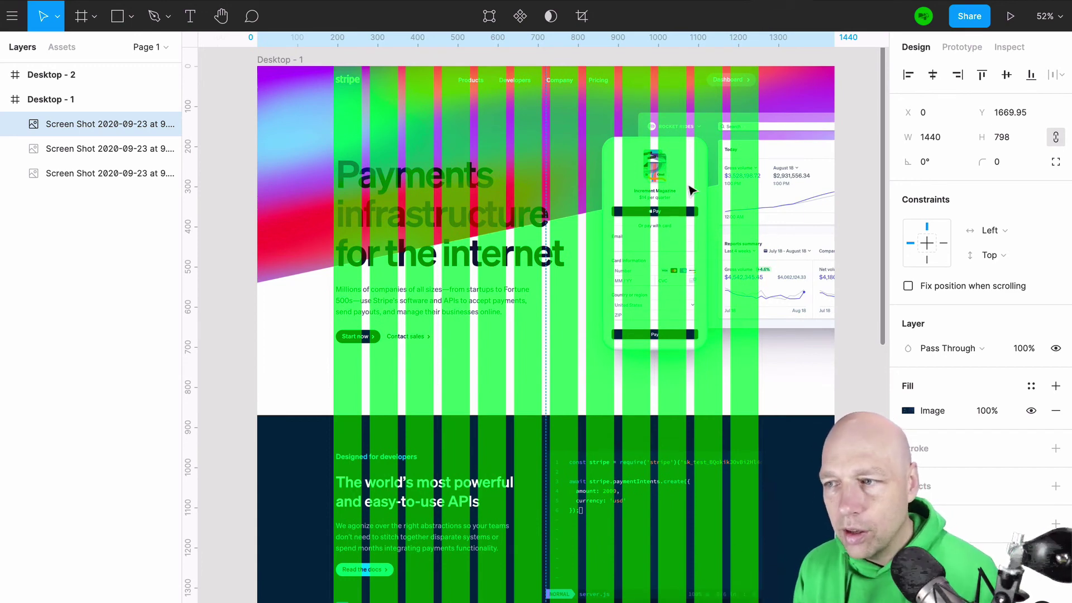
pyautogui.scroll(5, 785, 166)
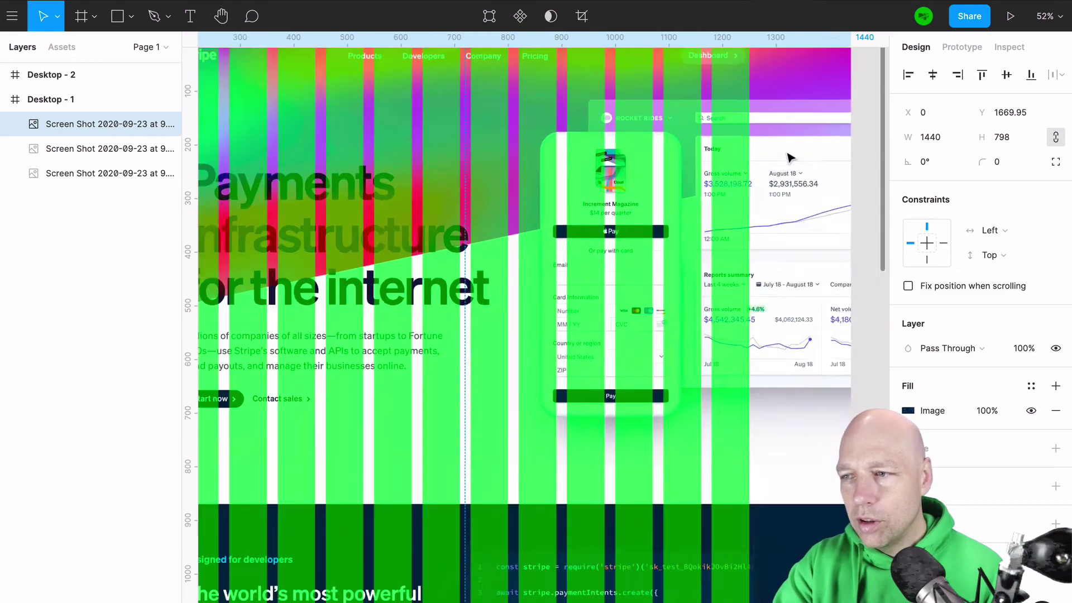
pyautogui.scroll(-5, 740, 225)
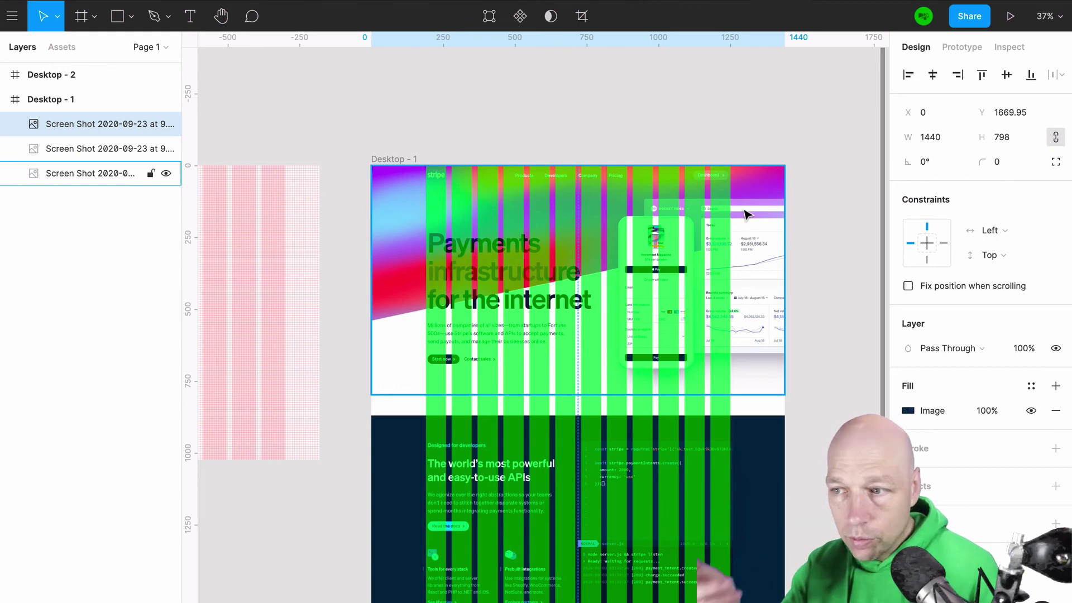
pyautogui.scroll(-5, 642, 334)
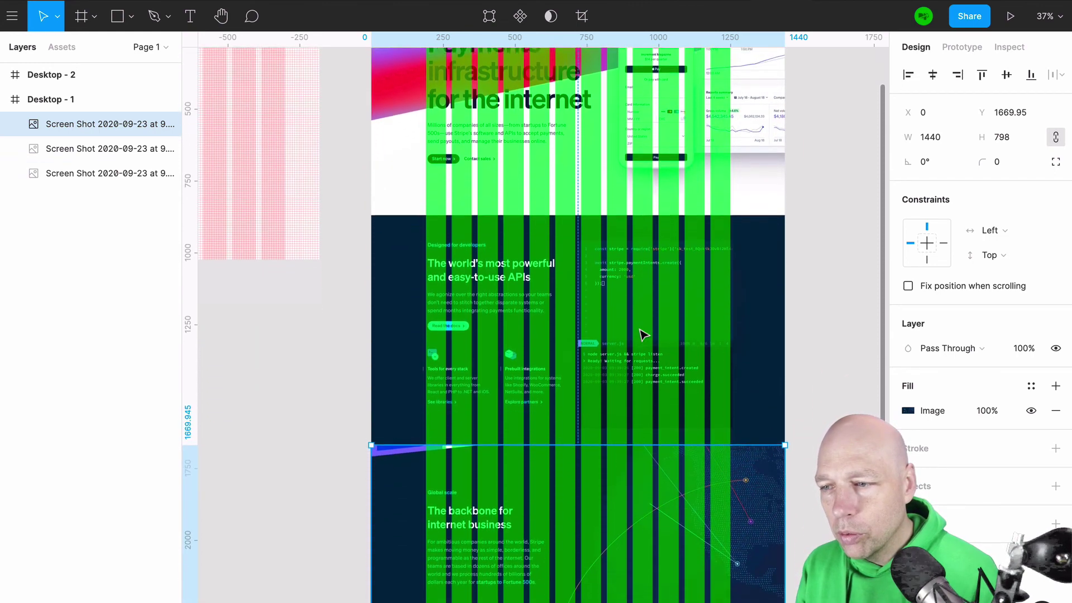
pyautogui.scroll(-2, 642, 334)
pyautogui.scroll(7, 642, 334)
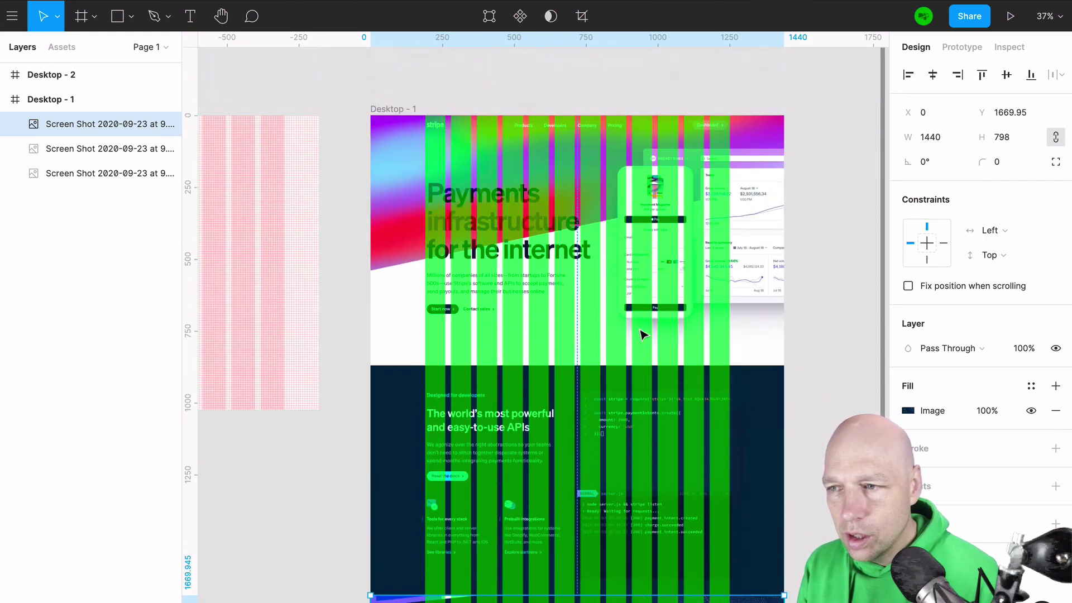
pyautogui.scroll(3, 677, 259)
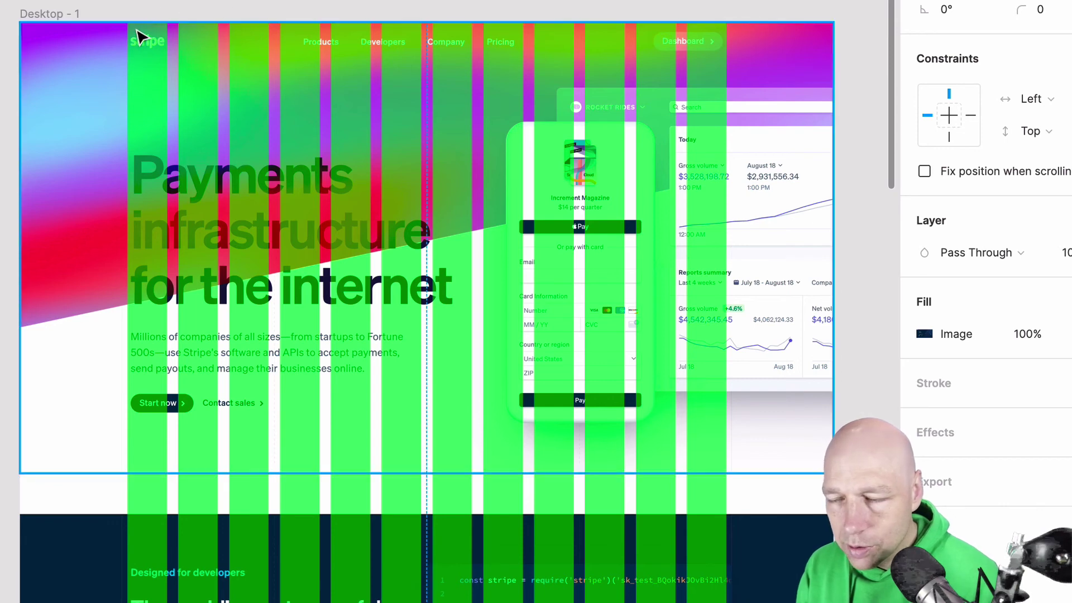
# Step: Draw a rectangle three columns wide and about 215 high over the "Tools for every stack" block and place a copy over "Prebuilt integrations"
pyautogui.scroll(-9, 482, 261)
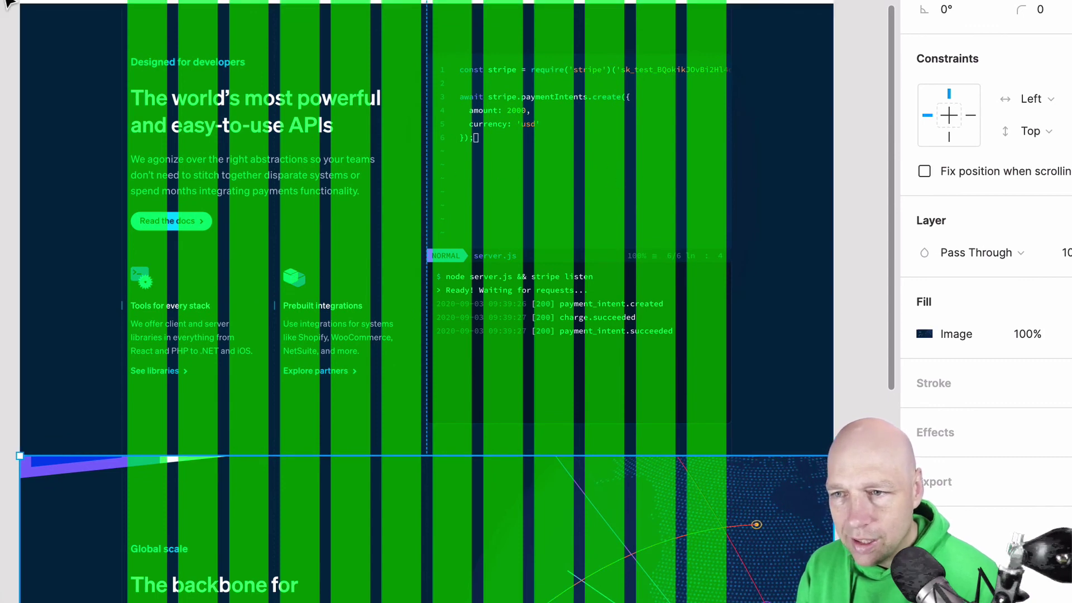
pyautogui.hscroll(1, 10, 4)
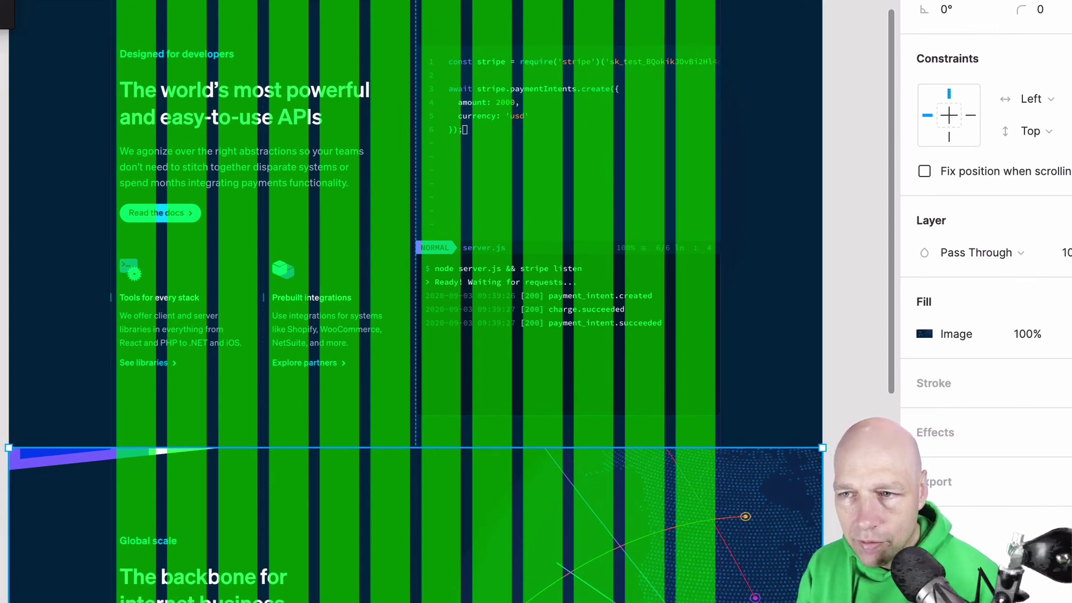
pyautogui.moveTo(118, 256); pyautogui.dragTo(258, 377)
pyautogui.hotkey('ctrl', 'v')
# Step: Cover the developers heading with a rectangle copy widened to six columns (520) and place another six-column copy over the code window
pyautogui.moveTo(213, 319); pyautogui.dragTo(412, 148)
pyautogui.hotkey('ctrl', 'v')
pyautogui.hotkey('ctrl', 'v')
pyautogui.hotkey('ctrl', 'v')
pyautogui.moveTo(593, 165); pyautogui.dragTo(617, 169)
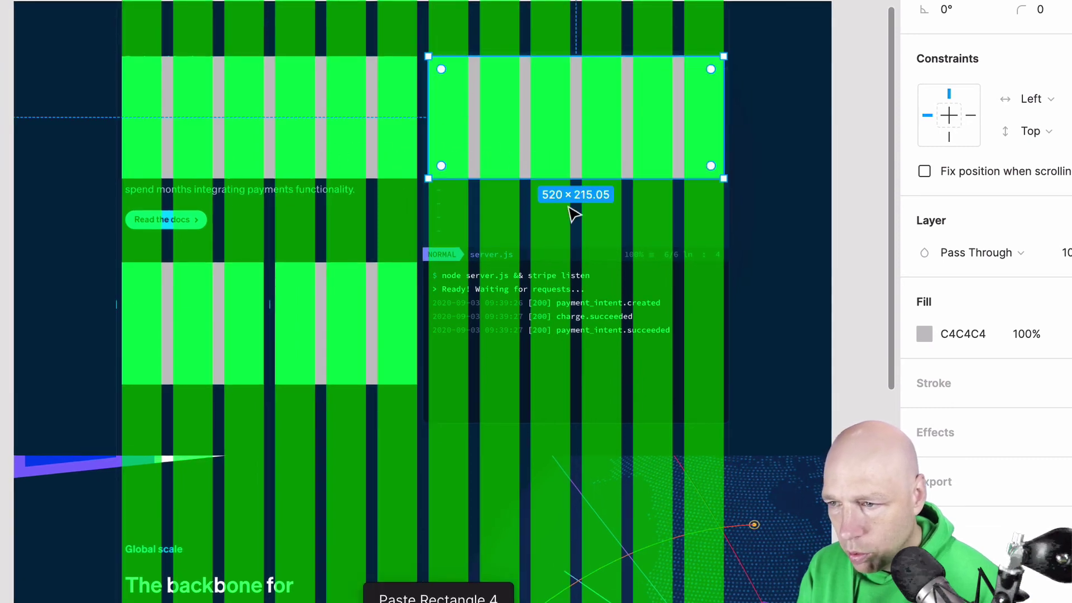
# Step: Stretch the developers heading rectangle to about 329 high and the code window rectangle to about 578 high
pyautogui.click(340, 318)
pyautogui.scroll(1, 341, 318)
pyautogui.click(270, 181)
pyautogui.moveTo(263, 182); pyautogui.dragTo(270, 254)
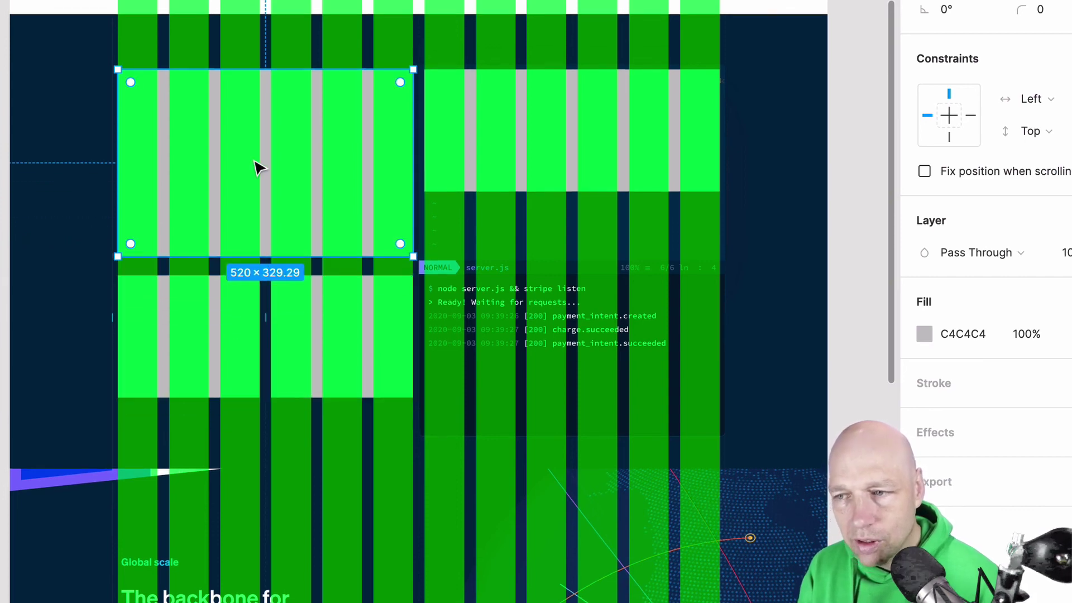
pyautogui.scroll(-1, 323, 162)
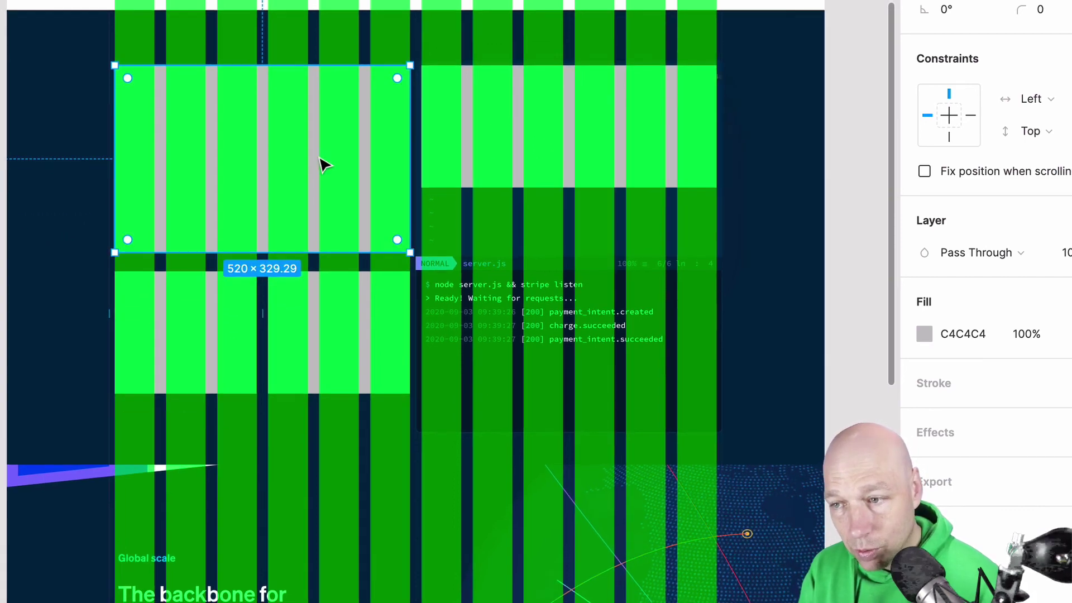
pyautogui.click(556, 152)
pyautogui.moveTo(578, 182); pyautogui.dragTo(577, 386)
pyautogui.scroll(1, 495, 195)
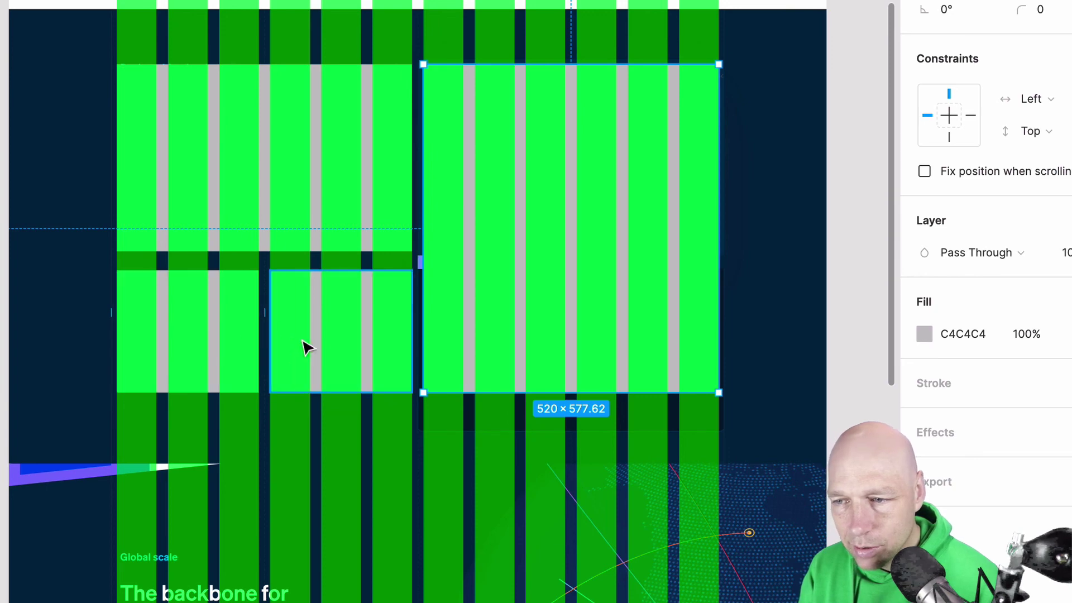
# Step: Copy the two three-column rectangles onto the 250M+ and 90% statistics, and place a second pair over 135+ and 35+
pyautogui.click(284, 344)
pyautogui.keyDown('shift'); pyautogui.click(211, 343); pyautogui.keyUp('shift')
pyautogui.hotkey('shift', 'a')
pyautogui.scroll(-8, 231, 343)
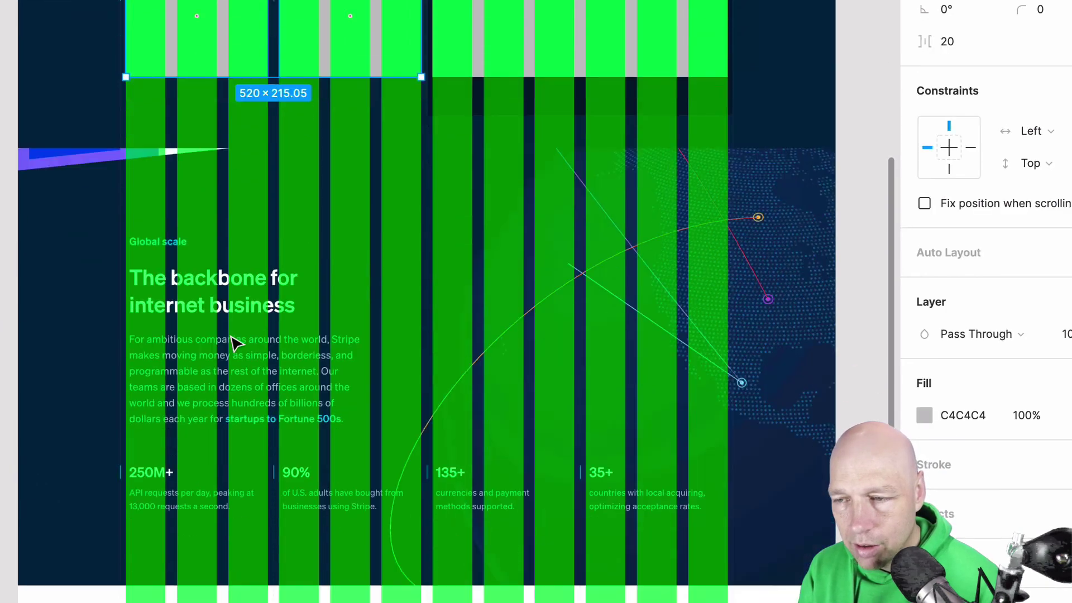
pyautogui.hotkey('ctrl', 'v')
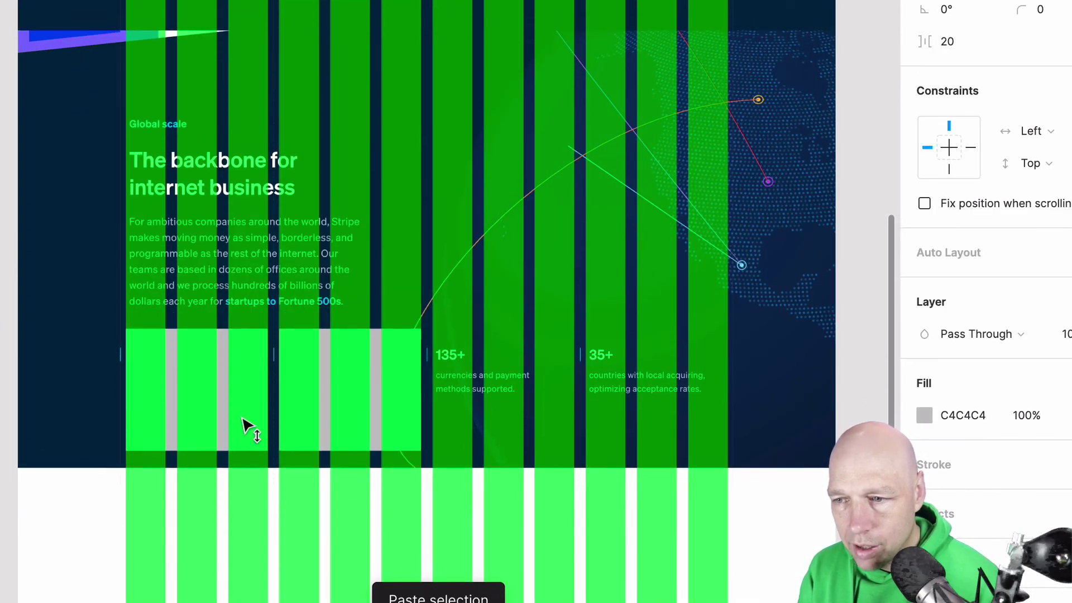
pyautogui.moveTo(246, 421); pyautogui.dragTo(552, 427)
pyautogui.hotkey('ctrl', 'v')
# Step: Place a copy of the six-column developers heading rectangle over the Global scale heading and paragraph, above the statistics rectangles
pyautogui.scroll(8, 804, 349)
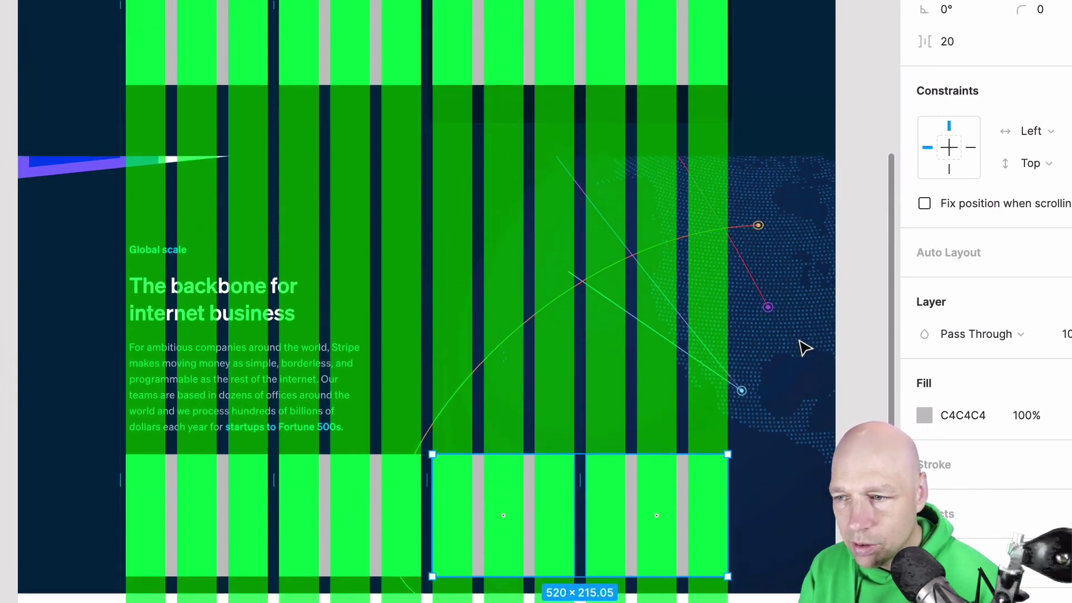
pyautogui.click(273, 5)
pyautogui.hotkey('ctrl', 'v')
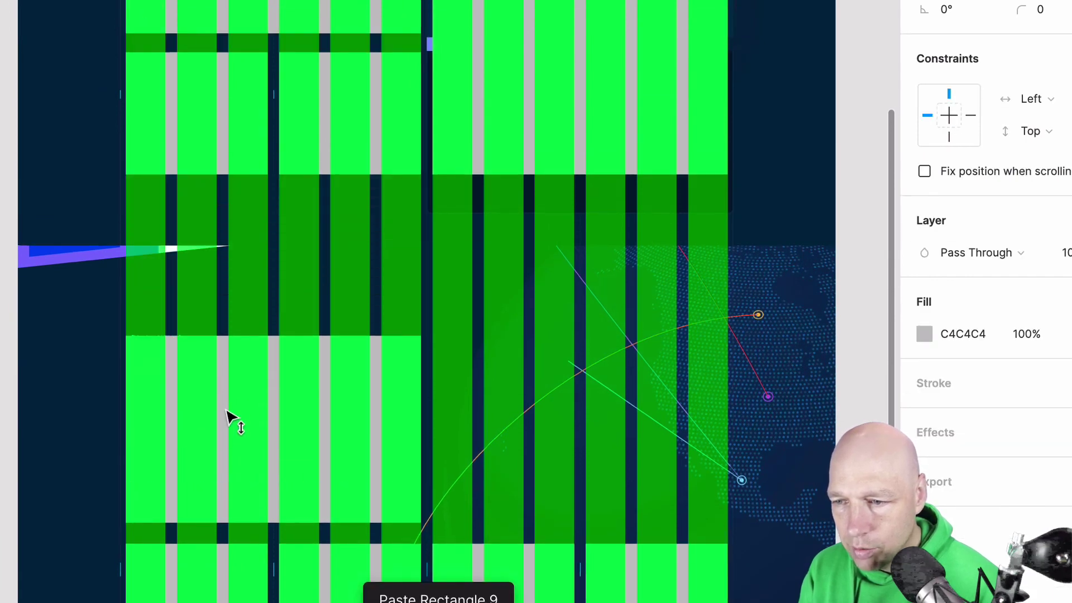
pyautogui.scroll(-8, 244, 407)
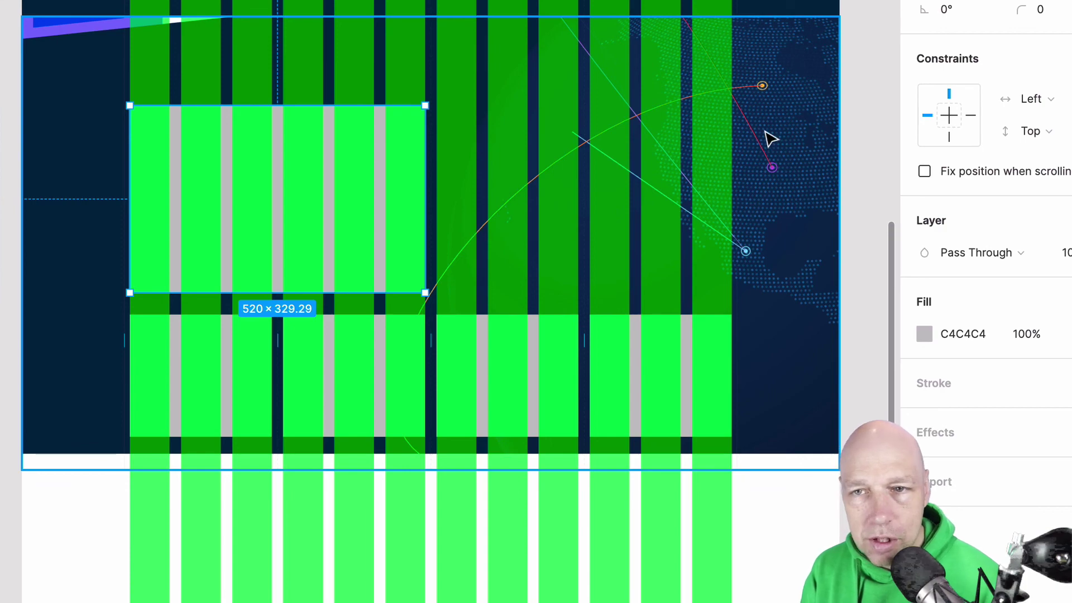
pyautogui.scroll(5, 747, 116)
pyautogui.scroll(-5, 747, 118)
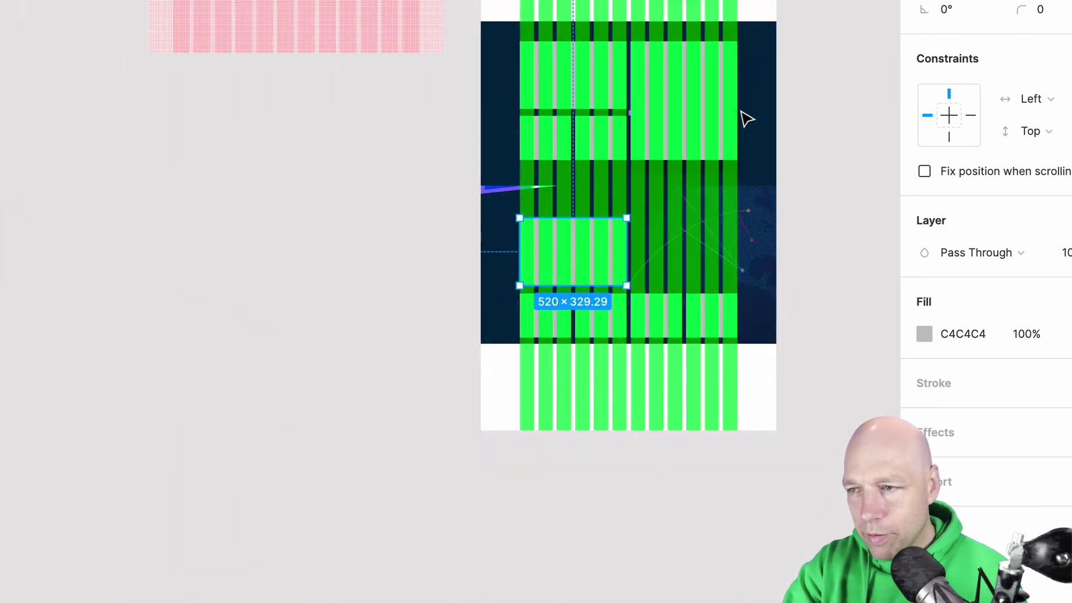
pyautogui.scroll(4, 747, 119)
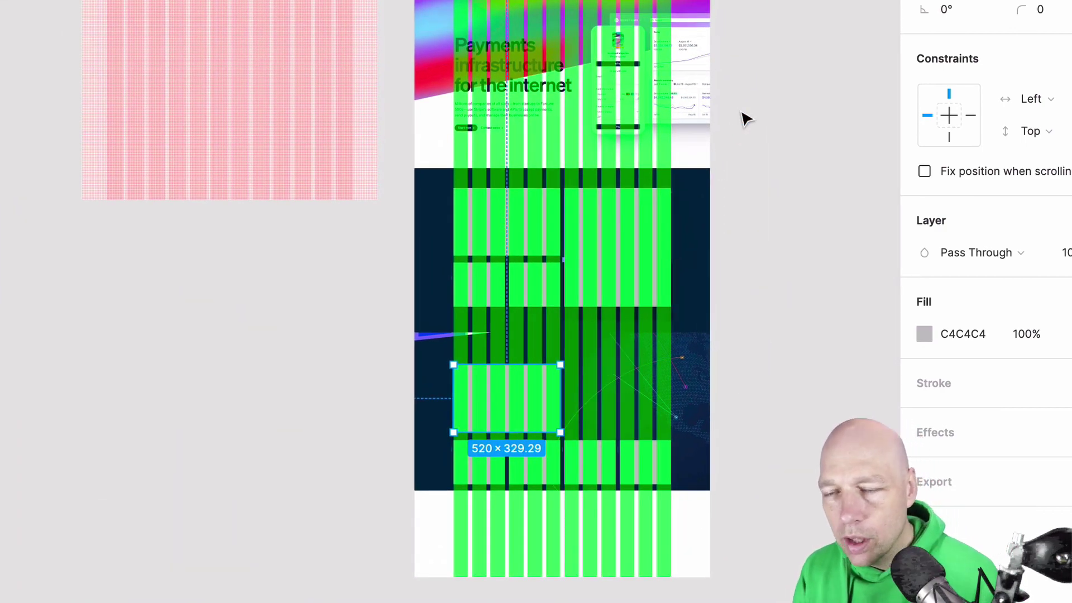